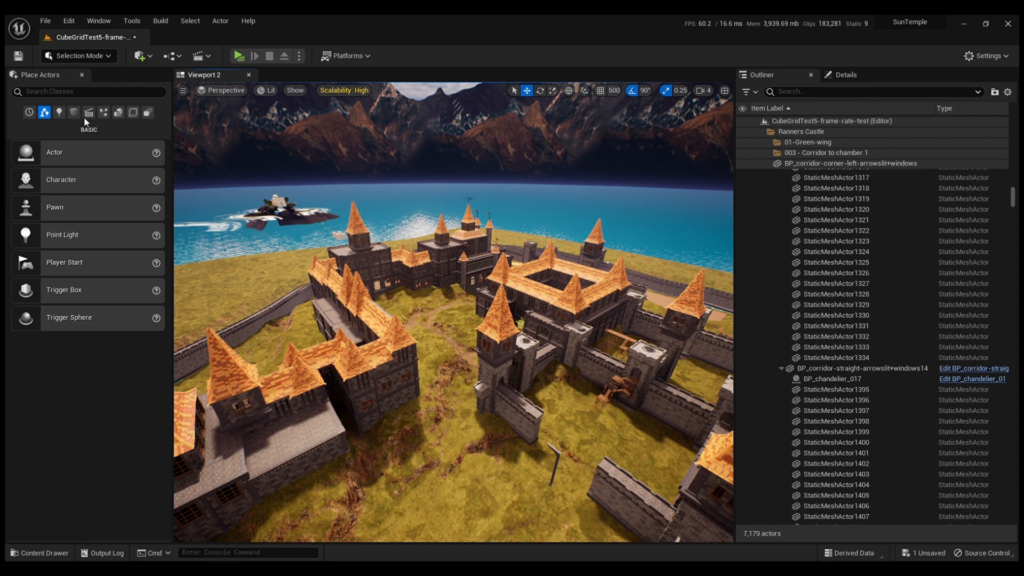
Step: Start the CubeGrid tool in Modeling mode and return to Selection mode without building anything
key("shift+5")
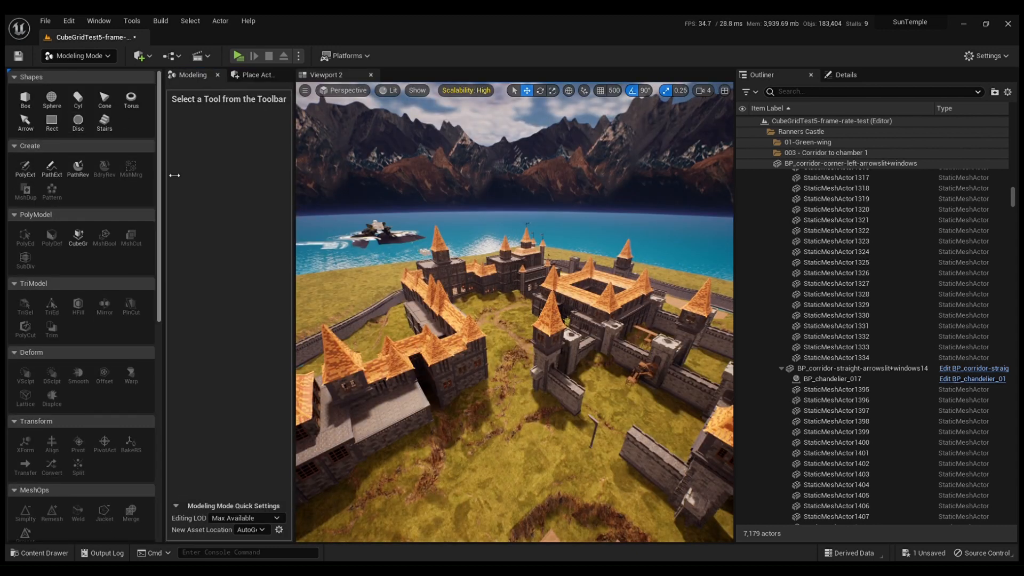
left_click(78, 241)
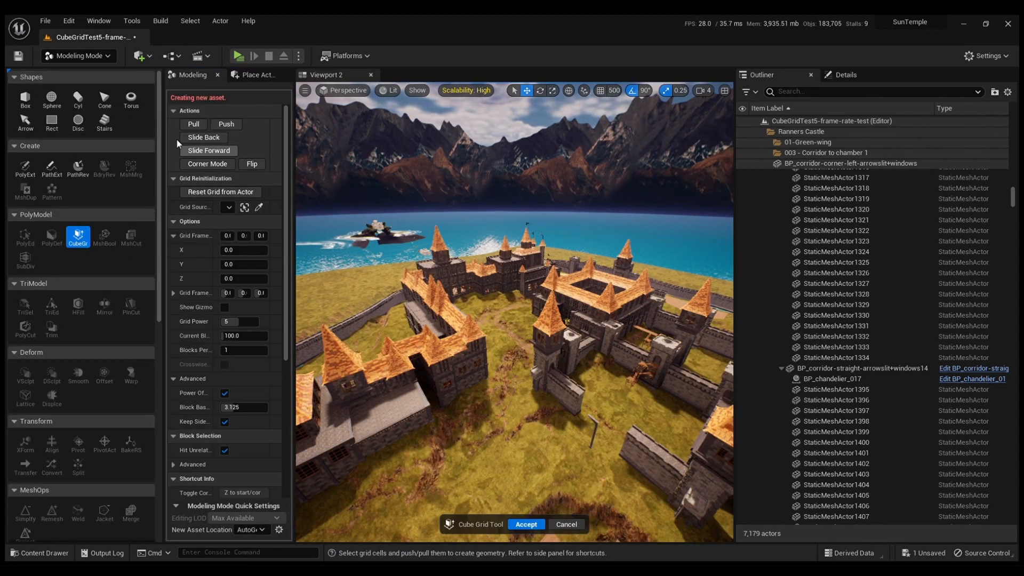
key("shift+1")
Step: Try placing a palace wall panel and an SM_cornice_indoor_02 cornice beside the castle facade's corner, and undo both placements
key("w")
right_click_drag(453, 224, 461, 331)
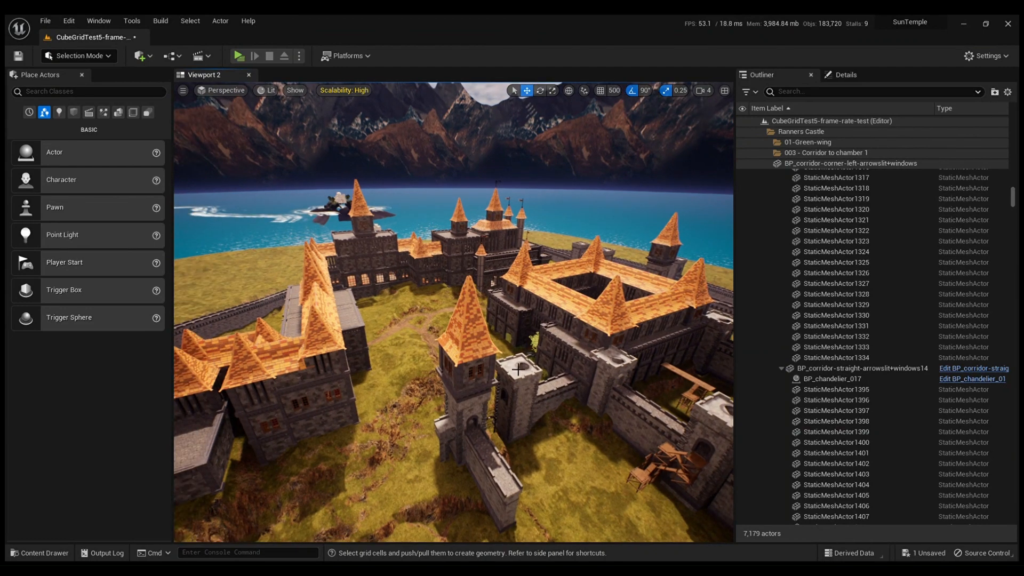
right_click_drag(462, 331, 452, 213)
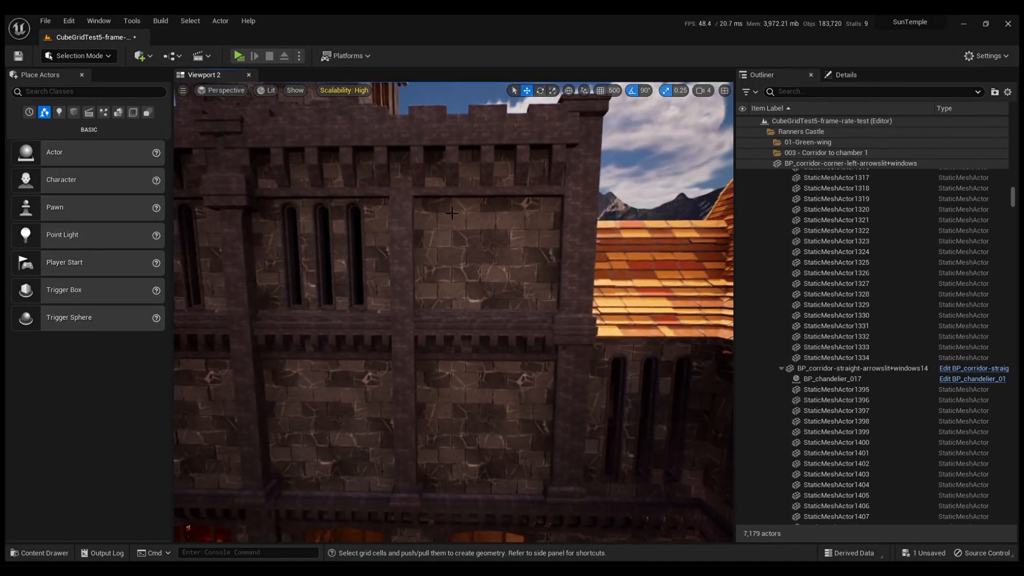
right_click_drag(339, 299, 302, 305)
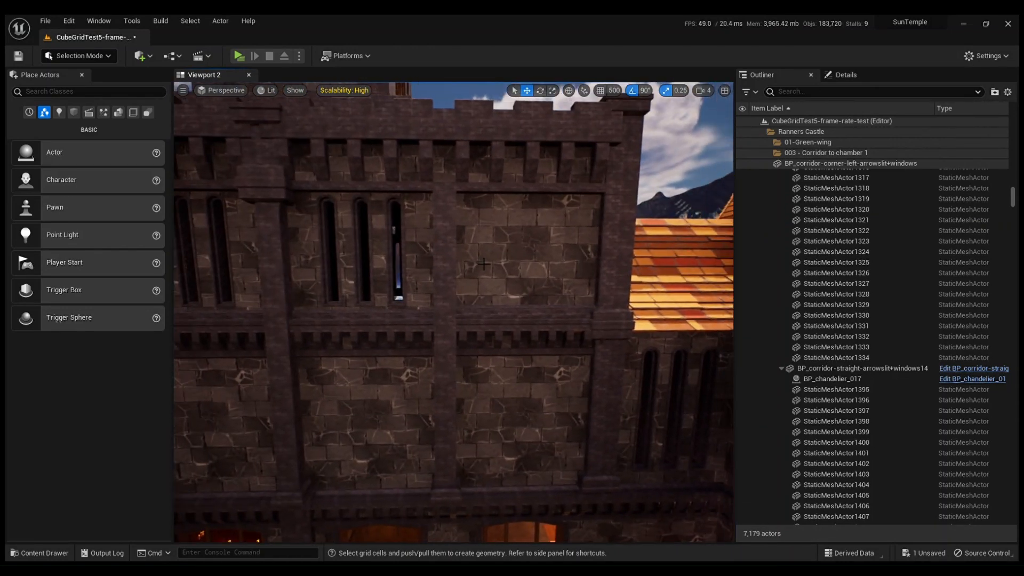
mouse_move(376, 235)
right_mouse_down()
mouse_move(385, 290)
mouse_move(383, 230)
mouse_move(368, 214)
mouse_move(369, 247)
right_mouse_up()
right_click_drag(514, 314, 558, 349)
key("ctrl+space")
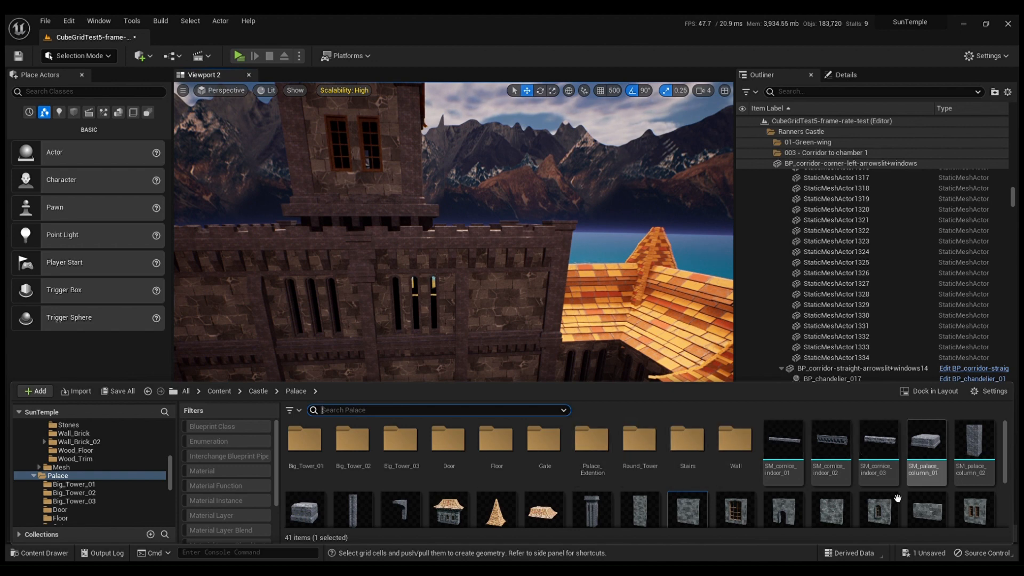
left_click_drag(695, 517, 538, 354)
key("ctrl+space")
left_click_drag(795, 475, 649, 323)
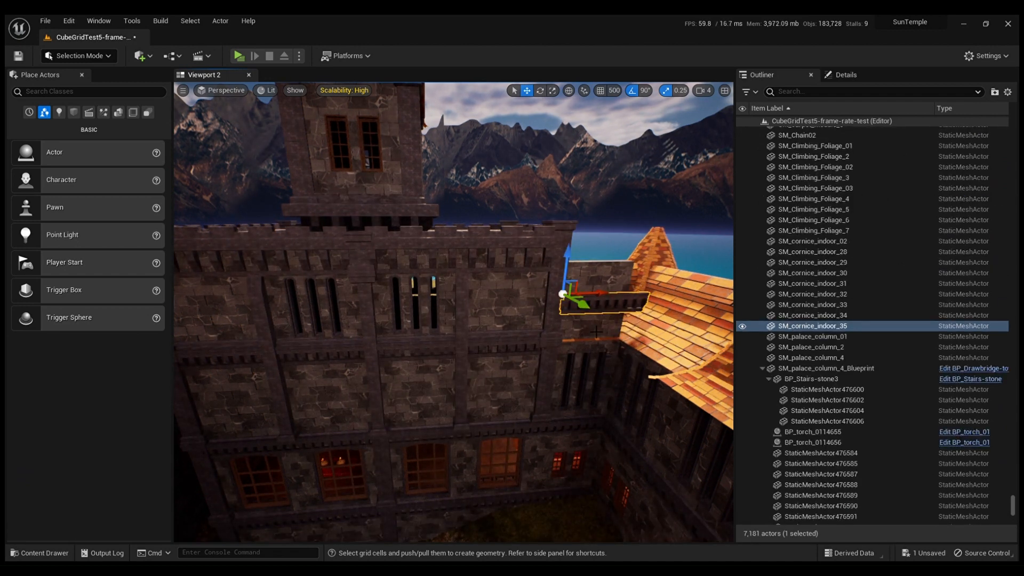
key("ctrl+z")
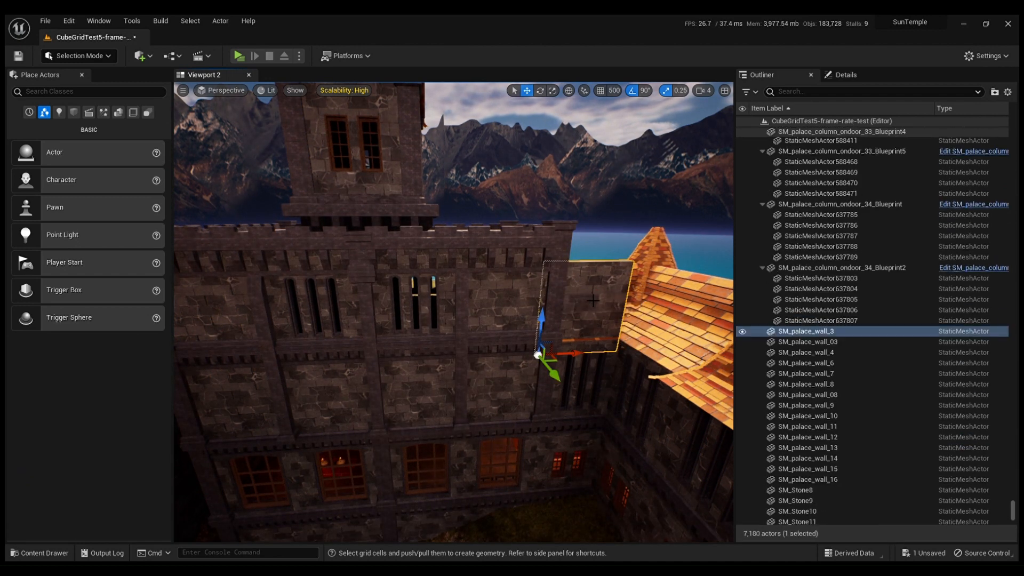
key("ctrl+z")
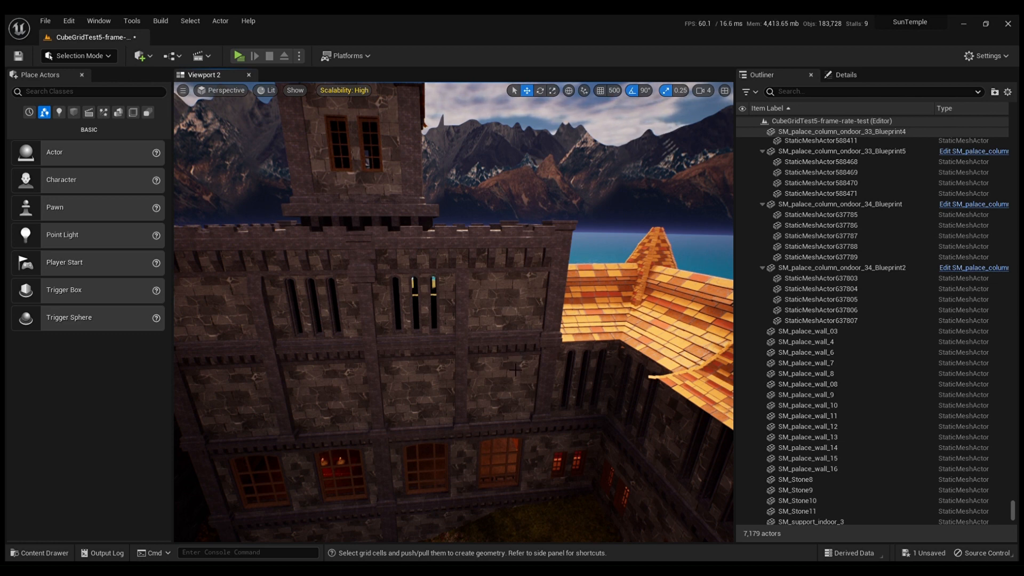
Step: Place an SM_palace_wall_05 wall panel and an SM_cornice_indoor_01 cornice in front of the facade's corner
right_click_drag(515, 370, 513, 375)
key("e")
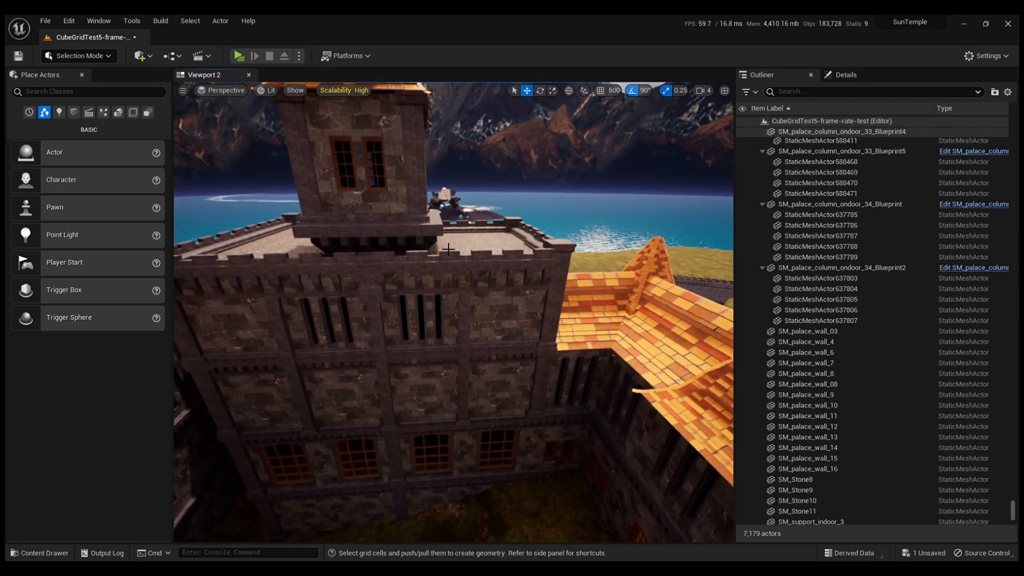
key("ctrl+space")
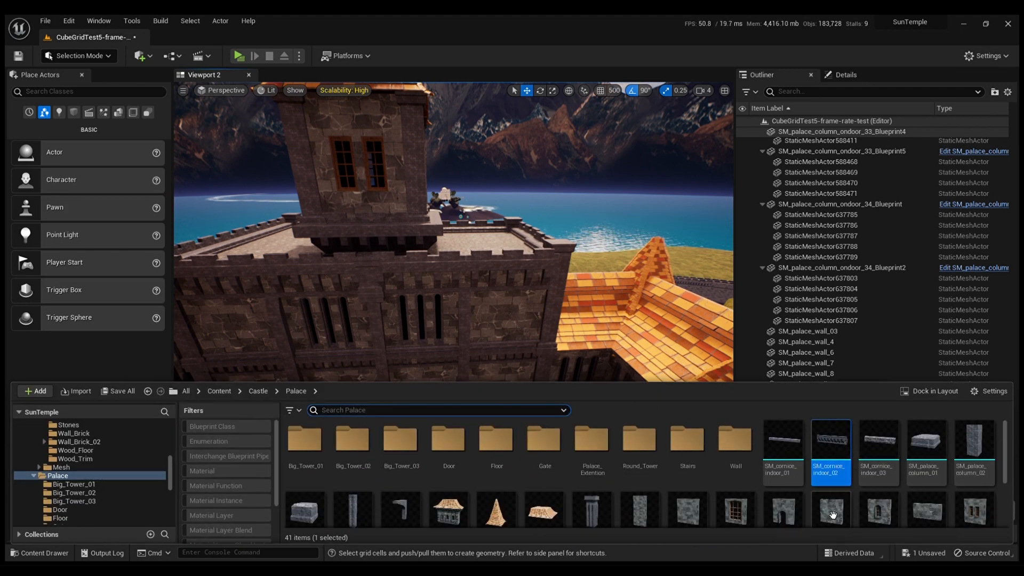
left_click_drag(833, 515, 504, 380)
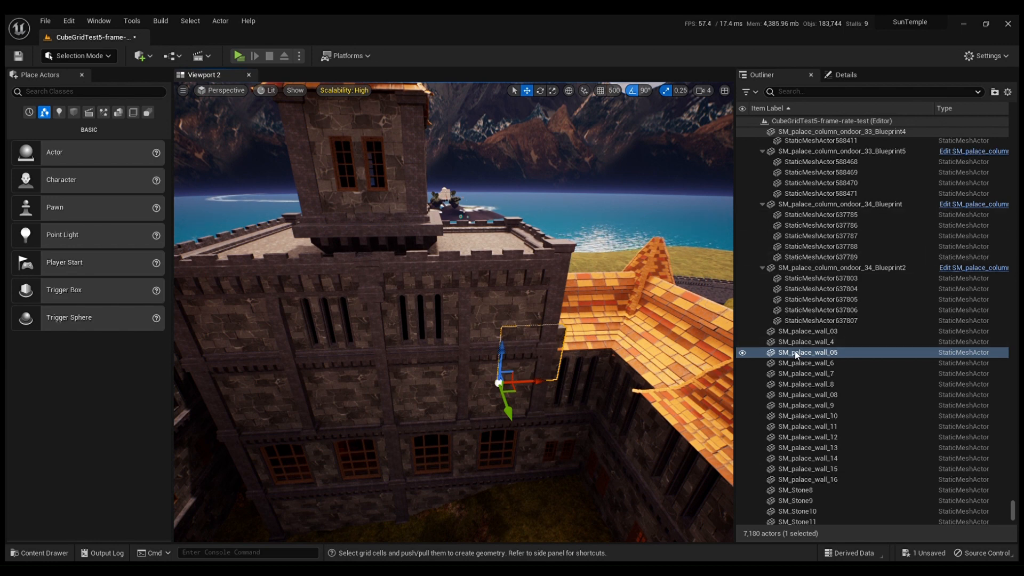
key("ctrl+space")
left_click_drag(779, 459, 529, 362)
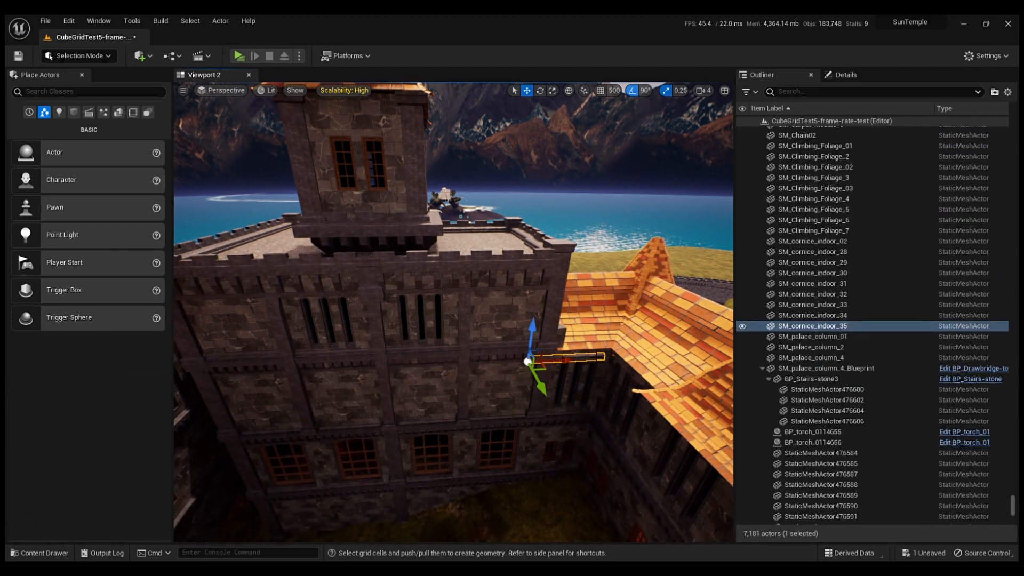
Step: Move the wall panel and cornice away from the facade, and align the cornice with the panel's lower edge
left_click(570, 341, "ctrl")
left_click_drag(509, 405, 517, 431)
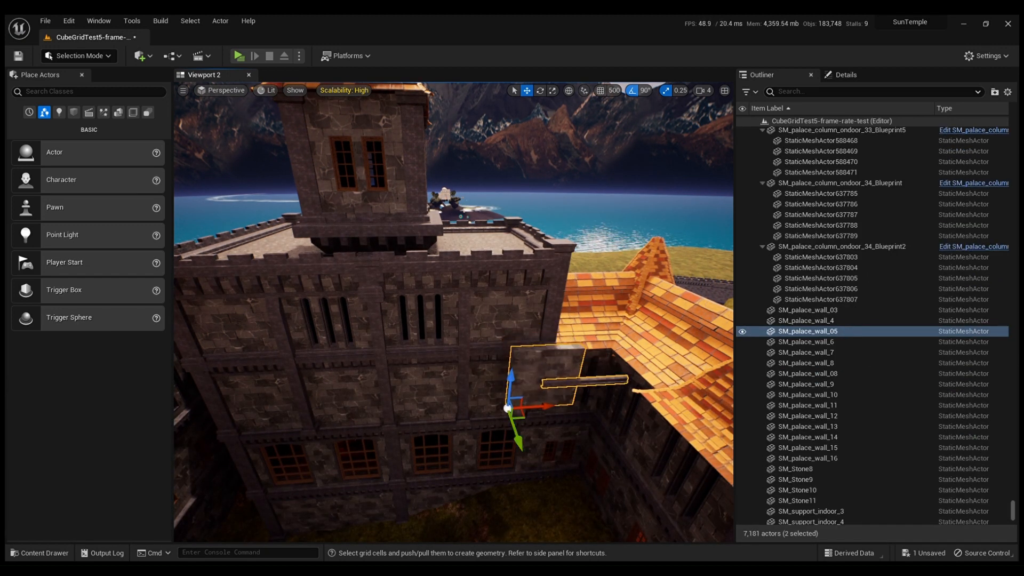
left_click(586, 383)
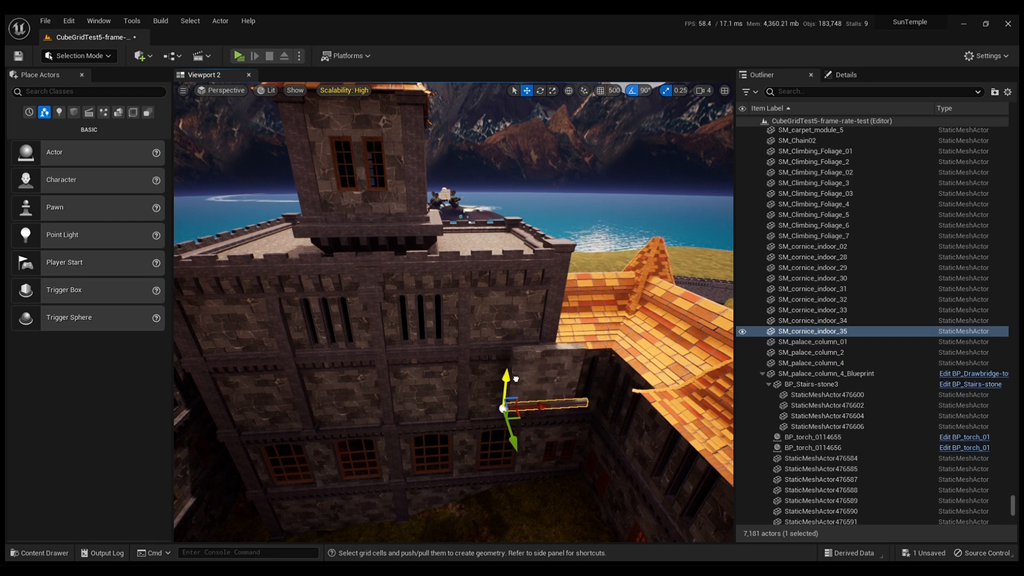
Step: Select the loose wall panel and cornice together and examine the Group command for the pair
left_click(554, 379, "ctrl")
left_click(545, 401)
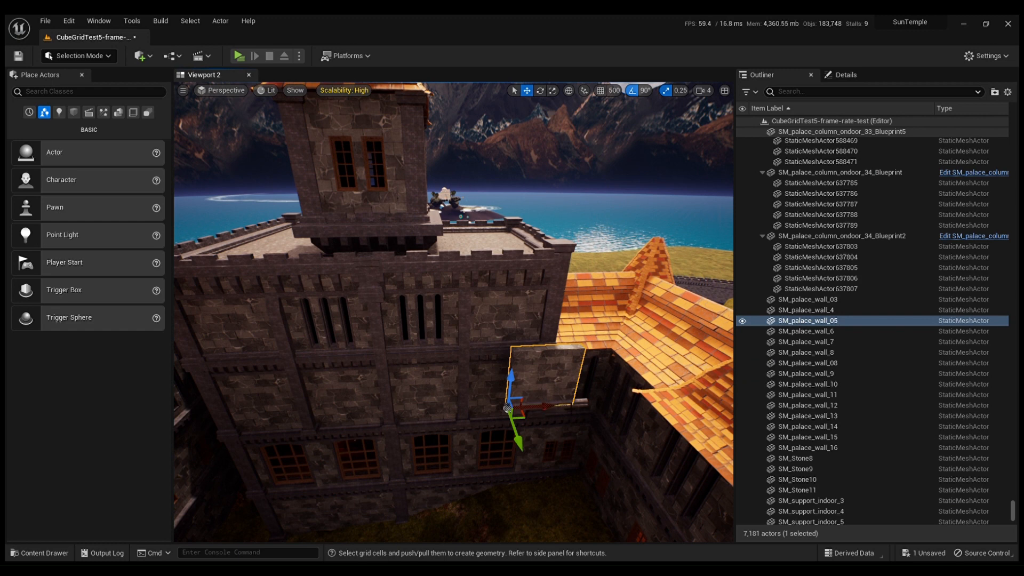
left_click(555, 404, "ctrl")
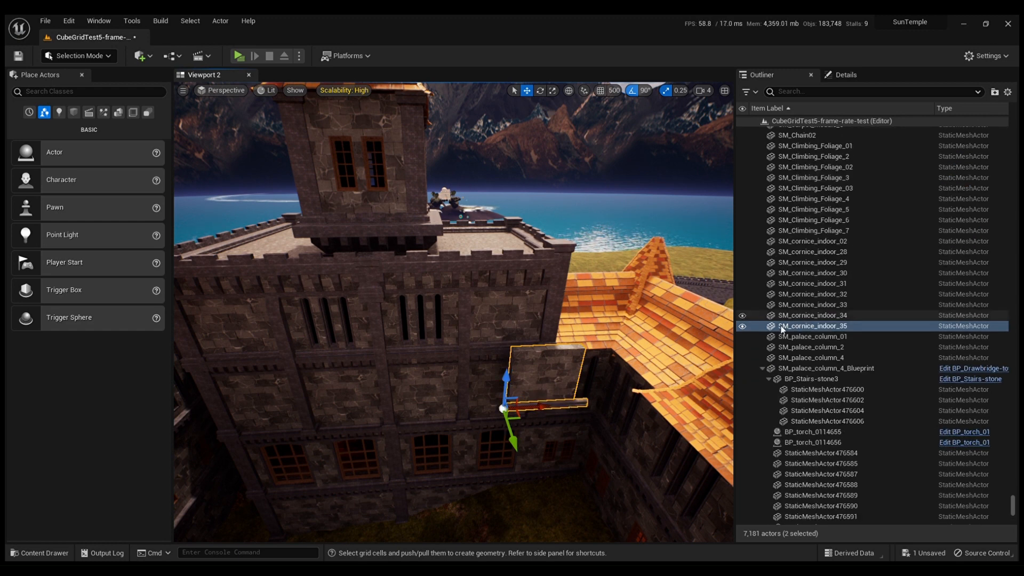
left_click(794, 336)
left_click(550, 382)
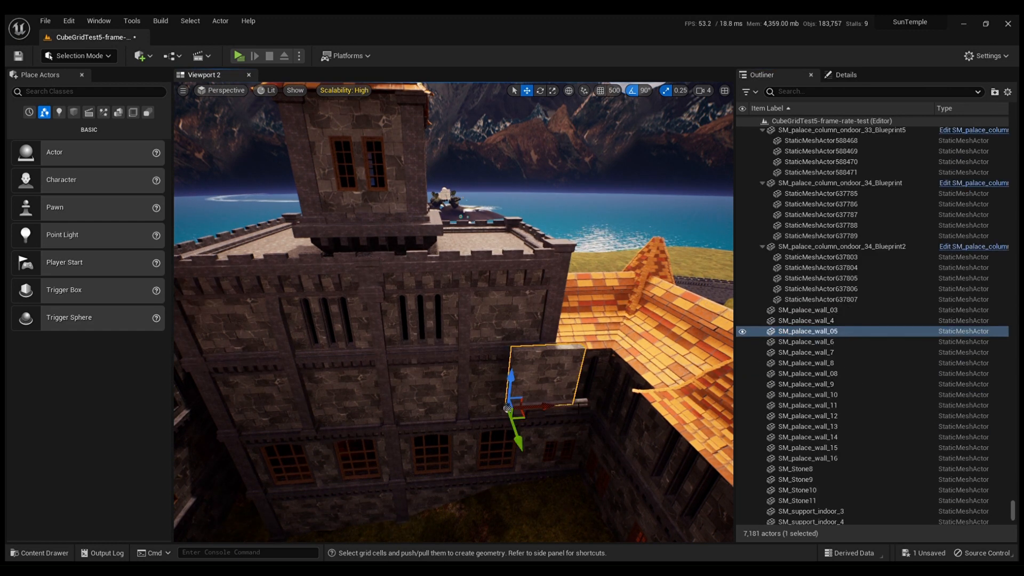
left_click(554, 405, "ctrl")
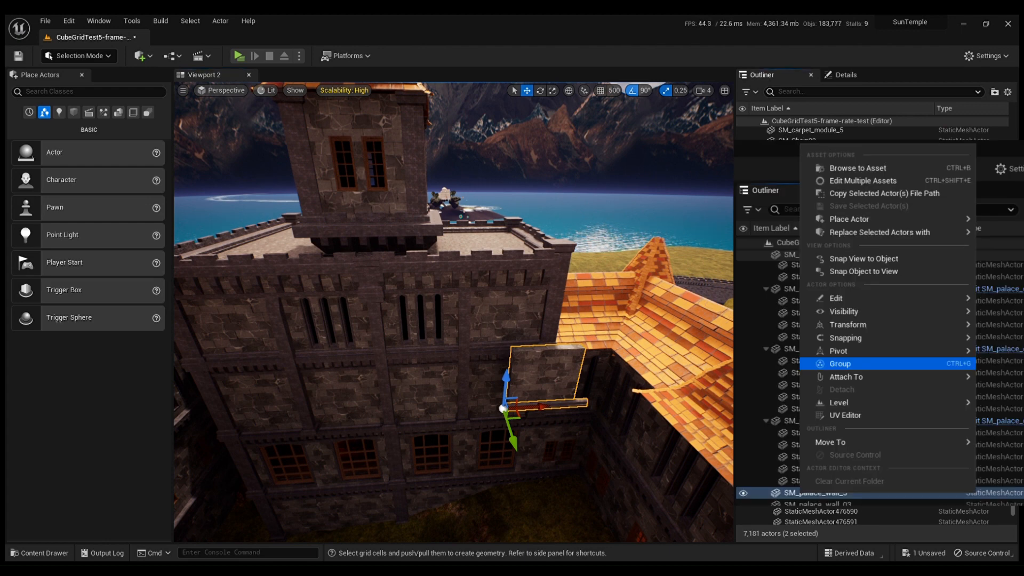
left_click(555, 404, "ctrl")
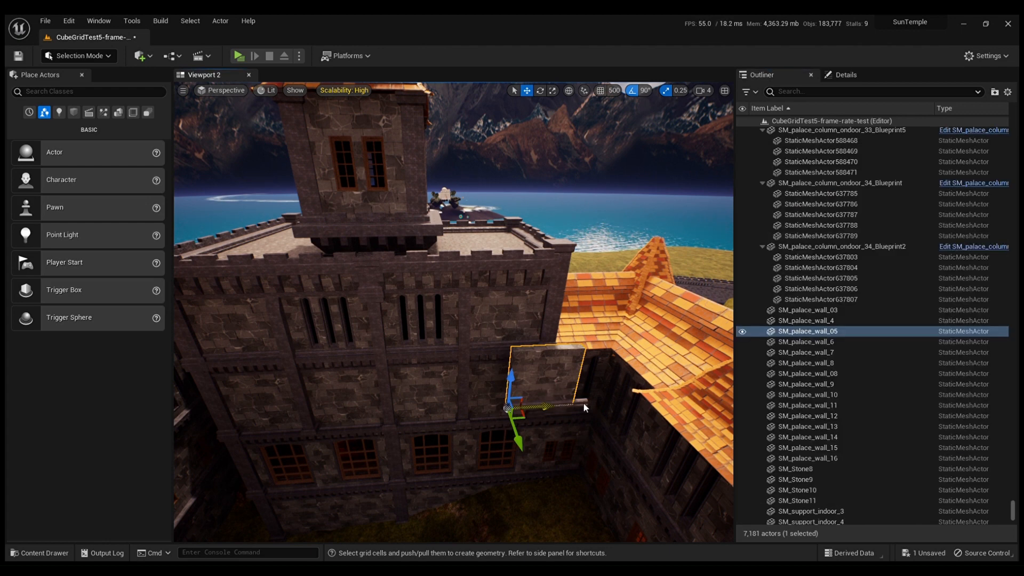
left_click(504, 407, "ctrl")
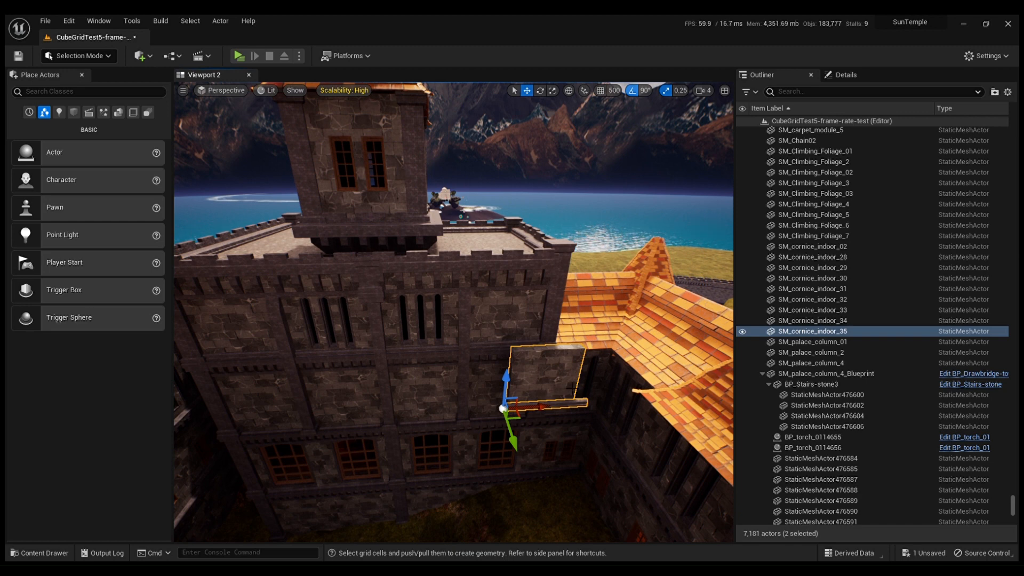
Step: Delete the loose wall panel and its cornice from in front of the facade
right_click_drag(572, 389, 648, 426)
left_click(531, 377)
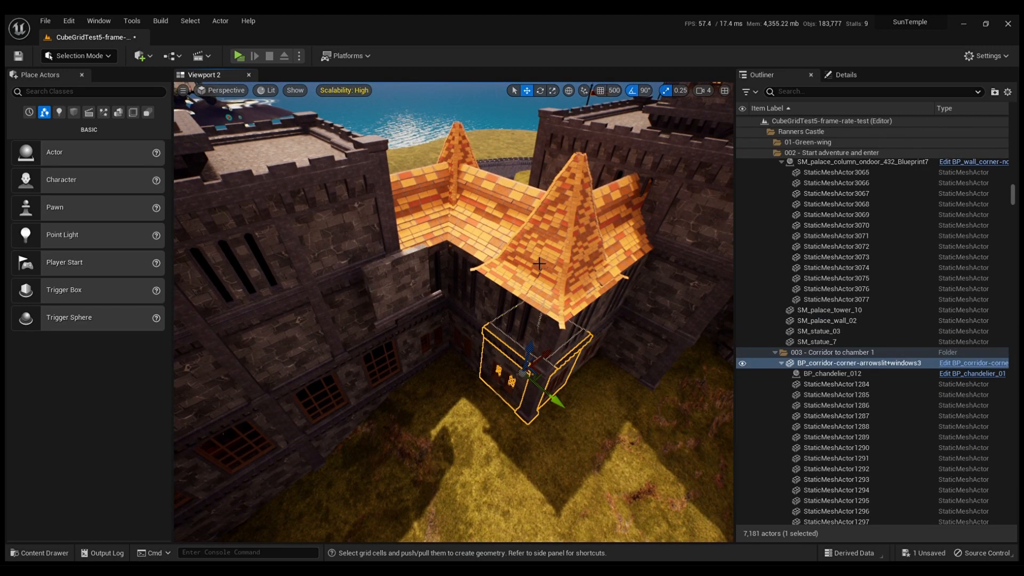
left_click(410, 306)
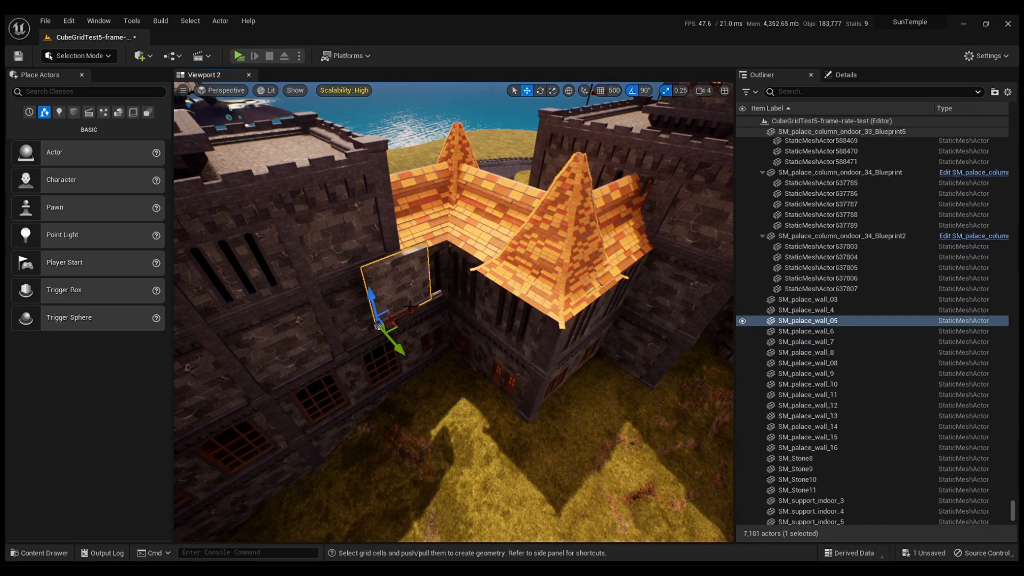
left_click(410, 307, "ctrl")
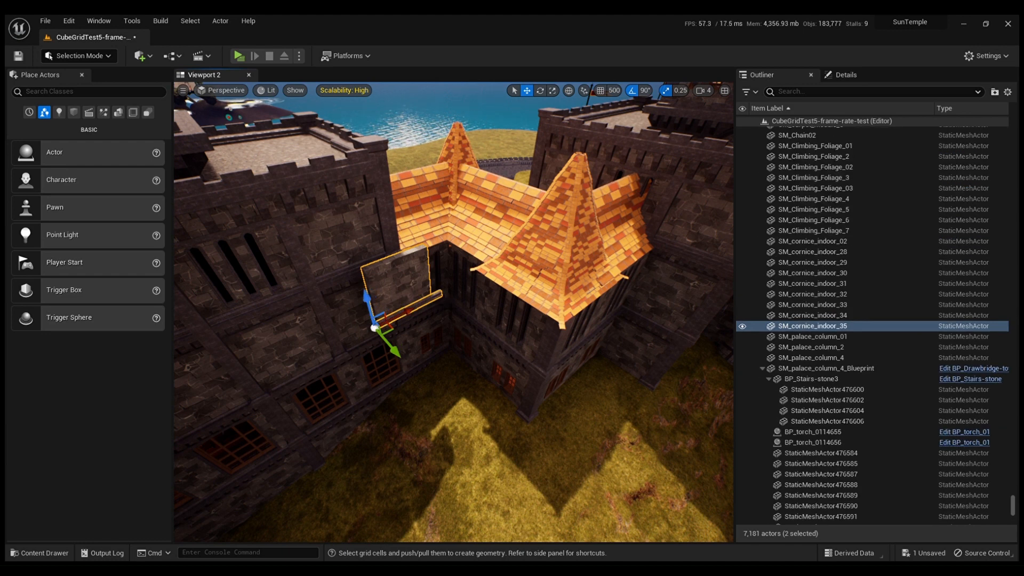
key("Delete")
Step: Place a plain palace wall panel from the Palace folder on the courtyard grass in front of the castle facade
right_click_drag(410, 307, 329, 213)
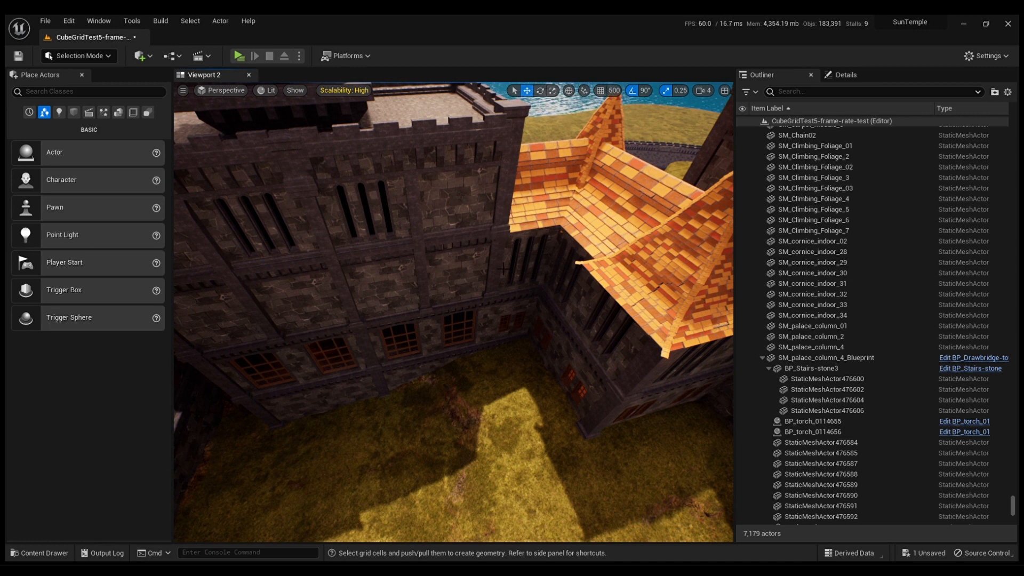
mouse_move(496, 262)
right_mouse_down()
mouse_move(427, 198)
mouse_move(421, 235)
mouse_move(496, 262)
right_mouse_up()
key("s")
right_click_drag(521, 317, 532, 314)
key("w")
key("ctrl+space")
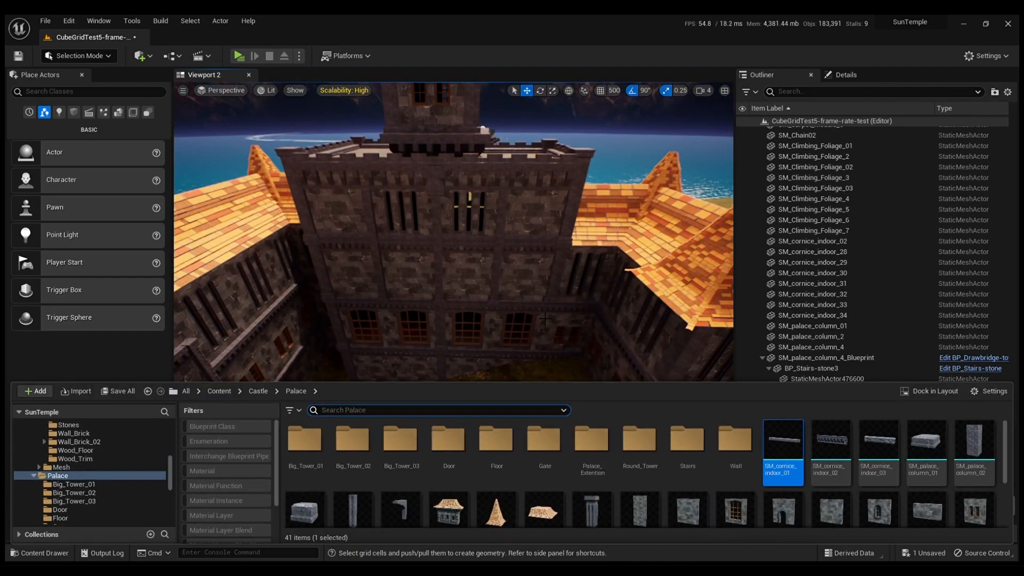
left_click_drag(704, 521, 539, 430)
Step: Place a narrow palace column from the Palace folder and bring it down beside the wall panel in the courtyard
key("ctrl+space")
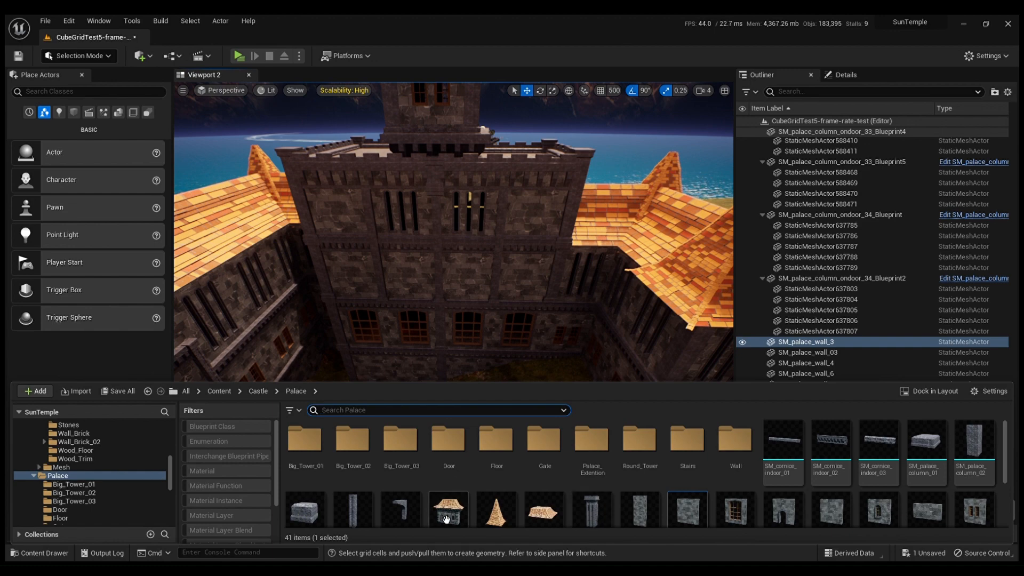
left_click_drag(355, 515, 492, 429)
right_click_drag(490, 432, 489, 473)
left_click_drag(476, 349, 465, 445)
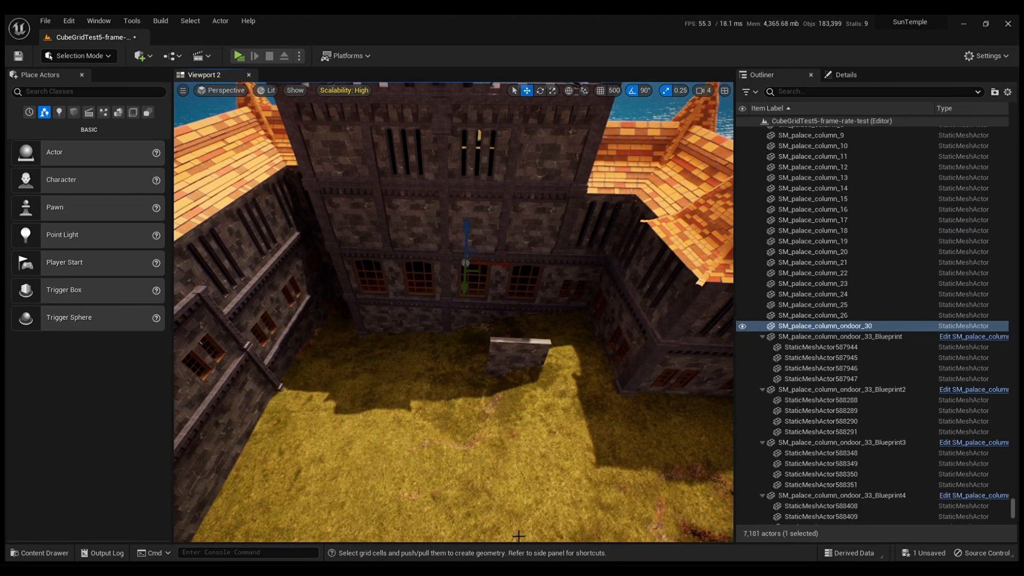
key("ctrl+z")
Step: Select the wall panel together with the column and raise both out of the ground
right_click_drag(465, 445, 499, 507)
key("w")
key("w")
right_click_drag(480, 395, 510, 358)
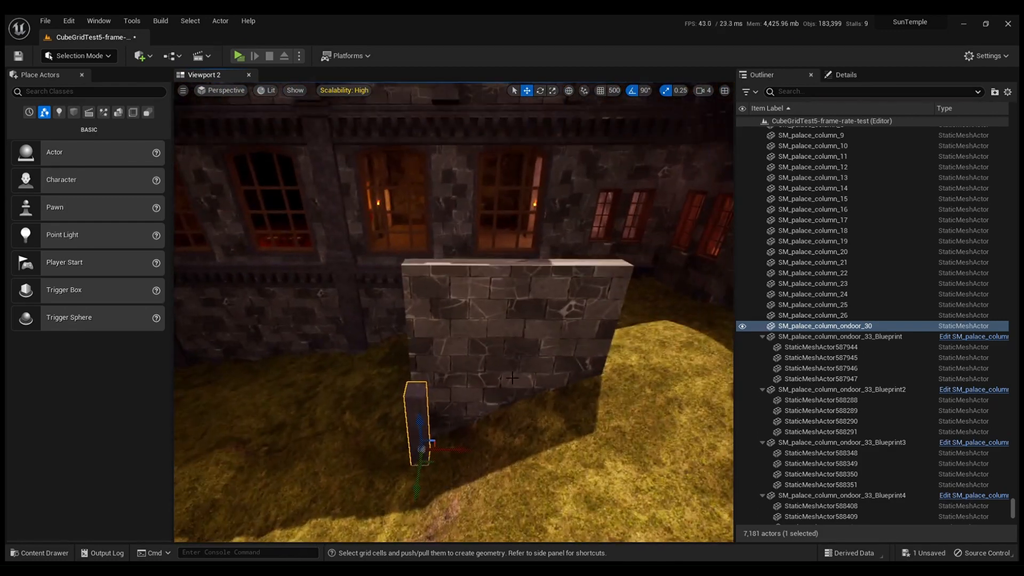
left_click(509, 358, "ctrl")
left_click_drag(413, 416, 401, 320)
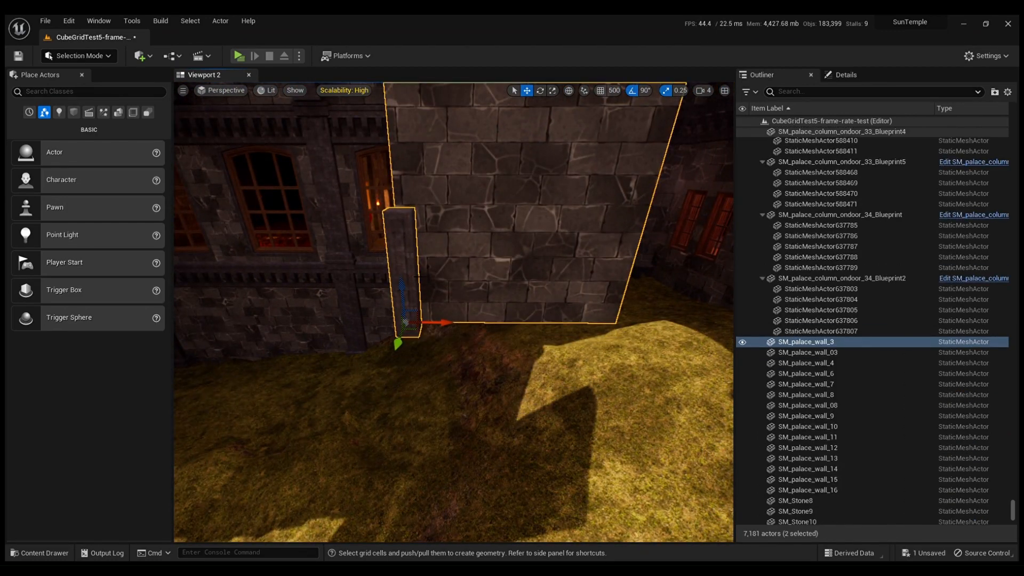
Step: Duplicate the column and stack the copy on top of the original along the wall panel's edge
right_click_drag(421, 342, 426, 306)
key("s")
left_click(416, 326)
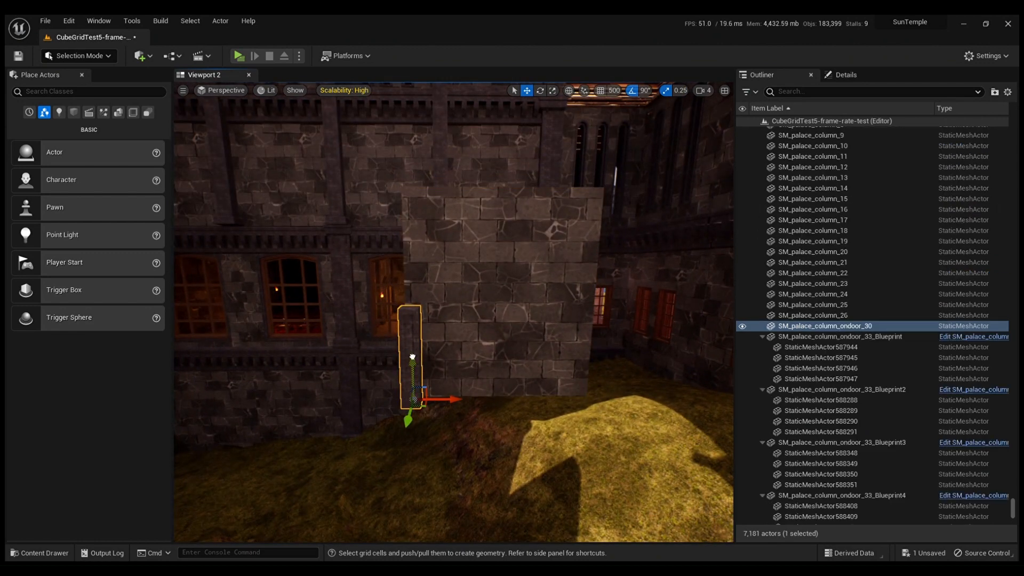
left_click_drag(410, 359, 405, 265, "alt")
key("e")
mouse_move(546, 294)
right_mouse_down()
mouse_move(554, 262)
mouse_move(544, 288)
right_mouse_up()
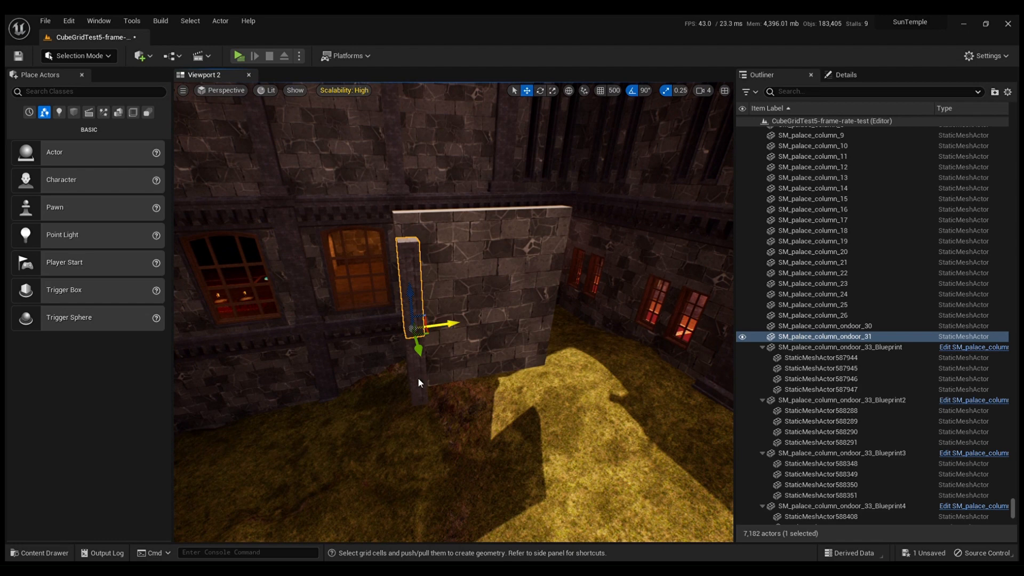
Step: Select both stacked columns and the wall panel and review the options for converting the selection to a Blueprint class, then cancel
left_click(418, 377, "ctrl")
left_click(504, 276, "ctrl")
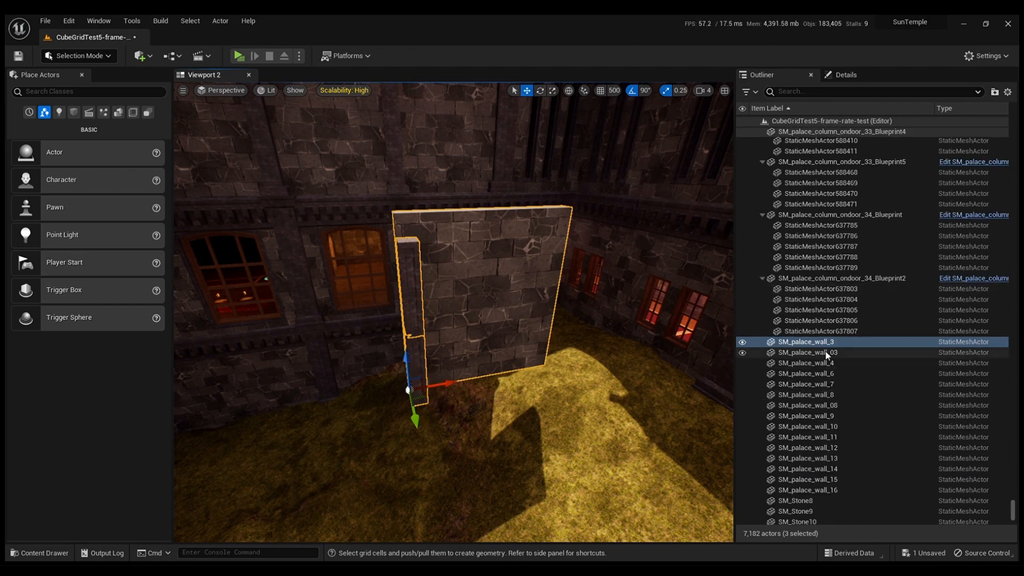
left_click(180, 57)
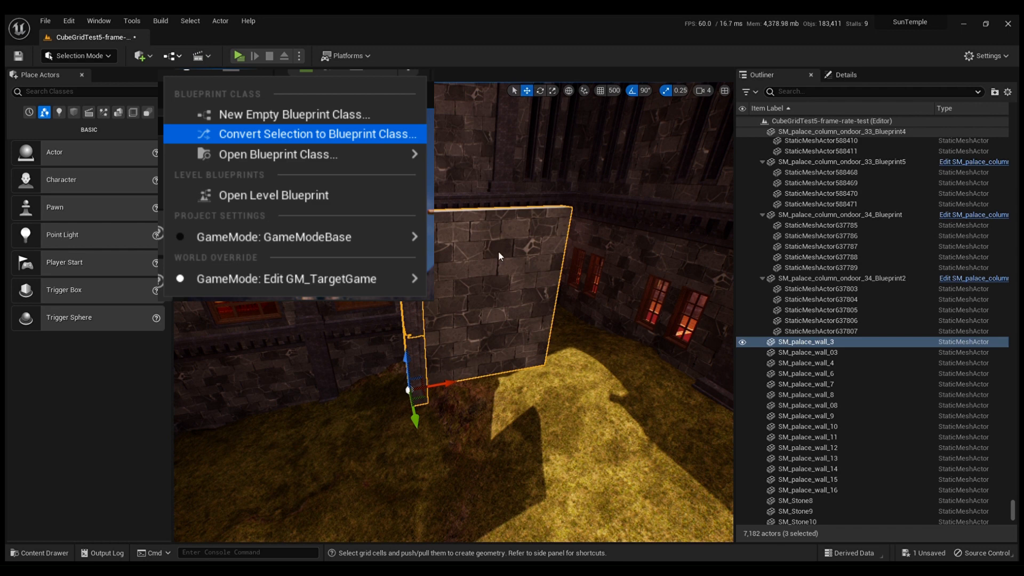
left_click(317, 134)
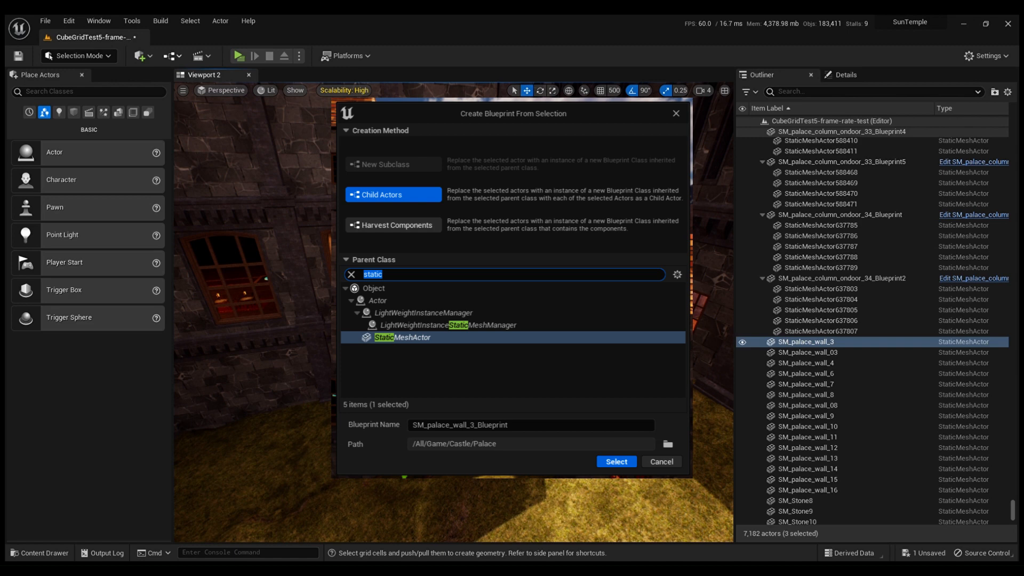
left_click(661, 462)
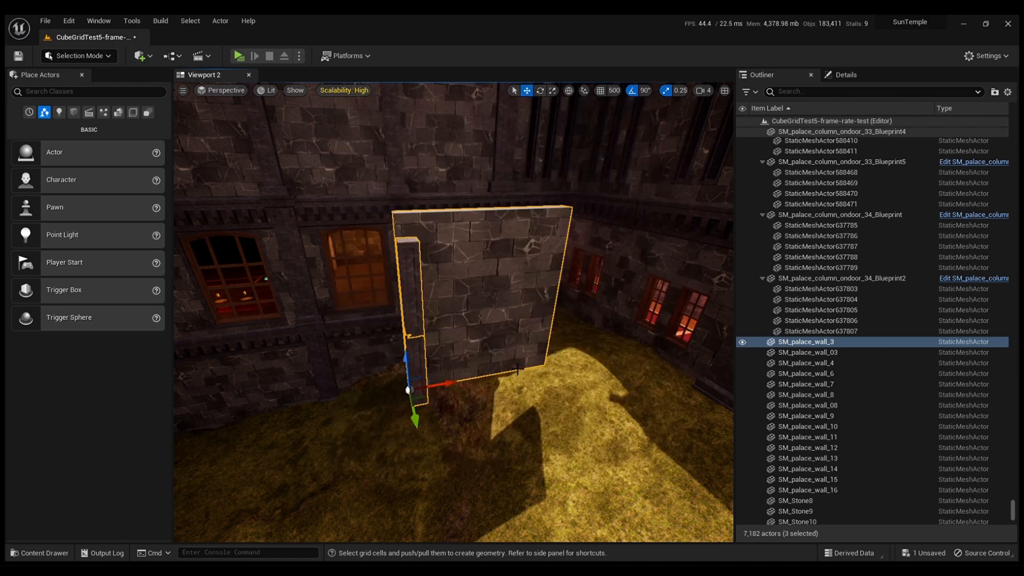
Step: Delete the selected wall panel and its two columns from the courtyard
key("Delete")
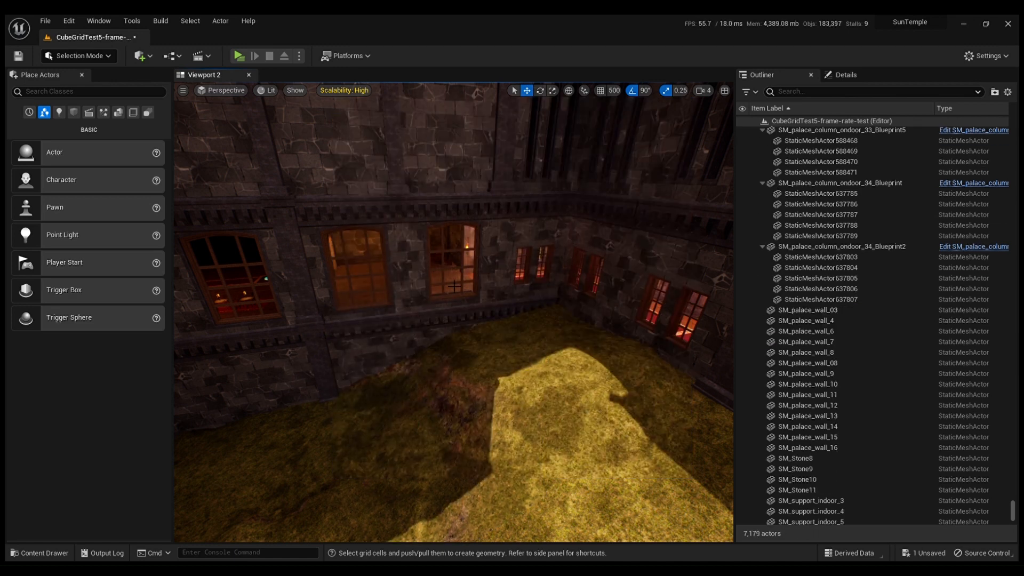
right_click_drag(454, 286, 443, 267)
key("s")
Step: Look through the Palace mesh folder and open the Castle Blueprints folder in the Content Drawer
key("ctrl+space")
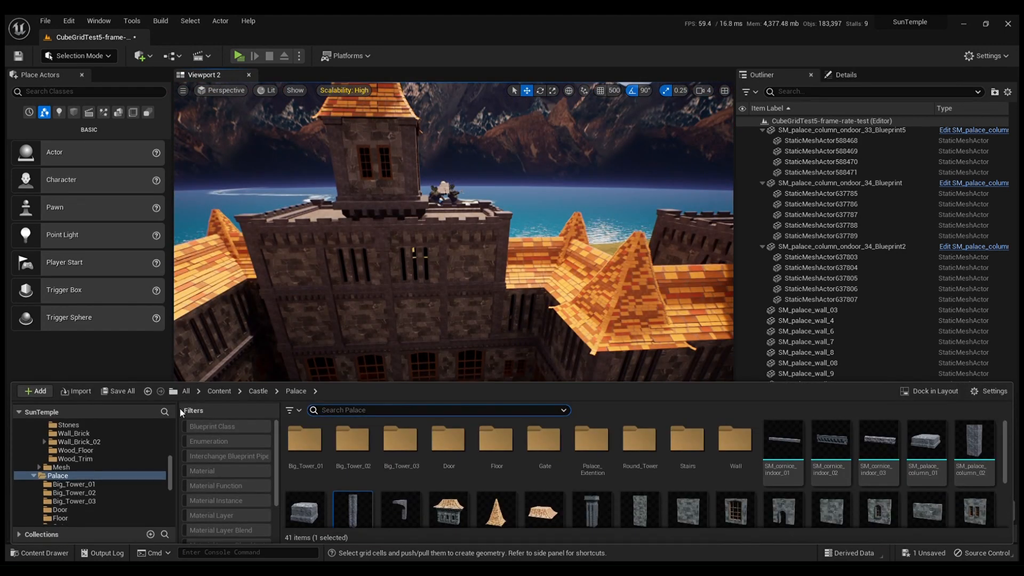
left_click(258, 391)
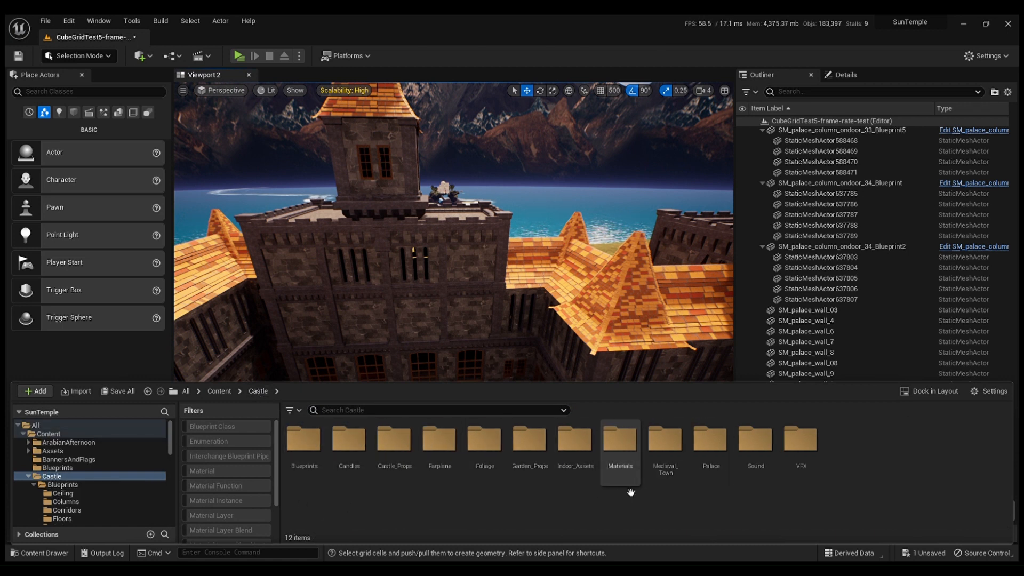
double_click(711, 451)
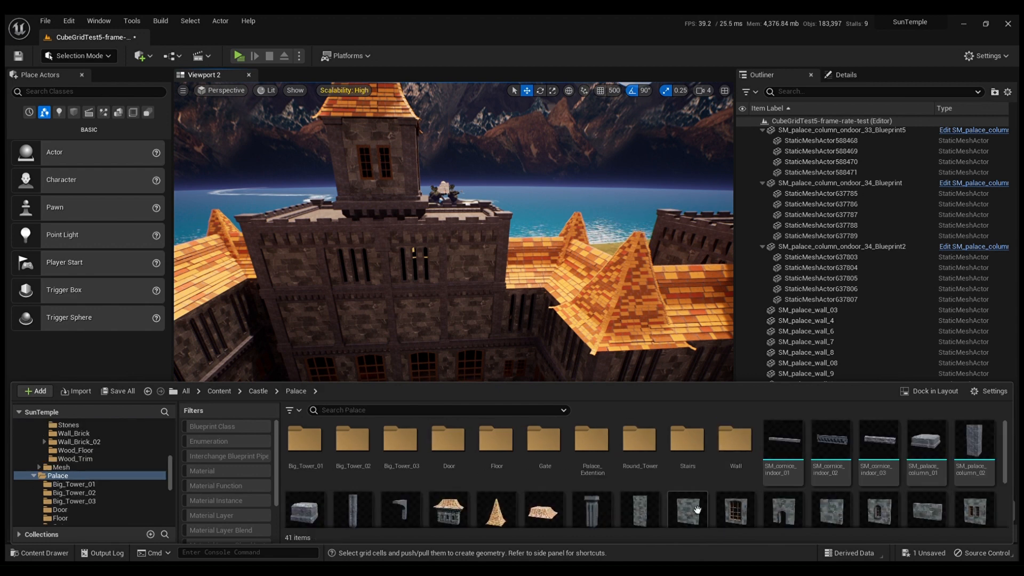
scroll(858, 481, "down", 1)
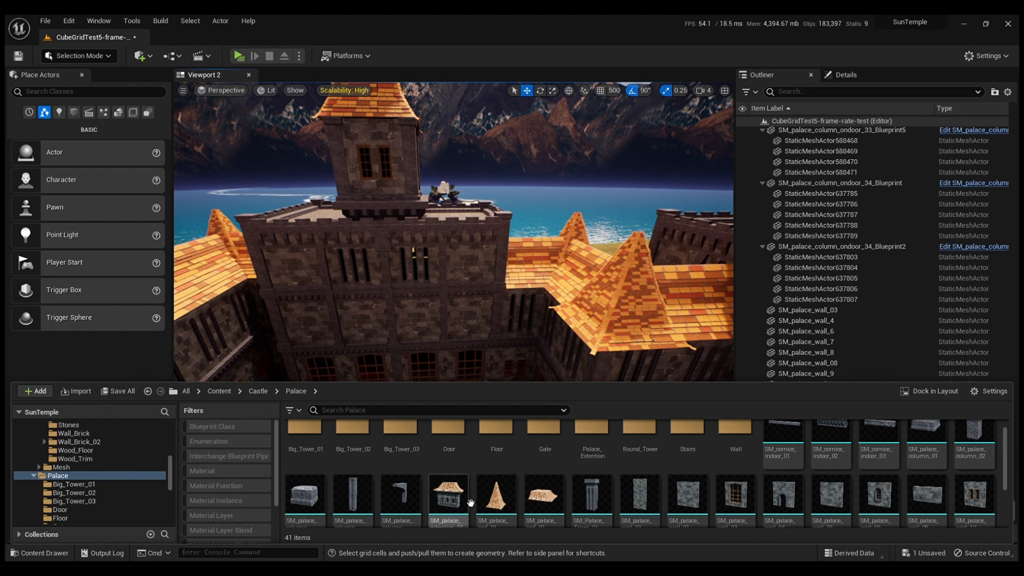
scroll(469, 499, "up", 1)
left_click(256, 391)
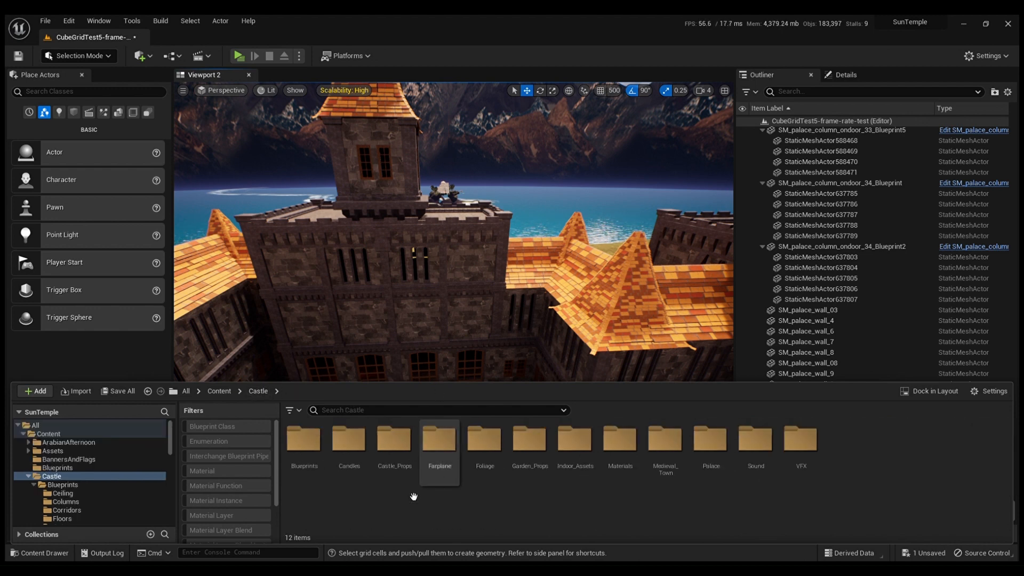
double_click(305, 453)
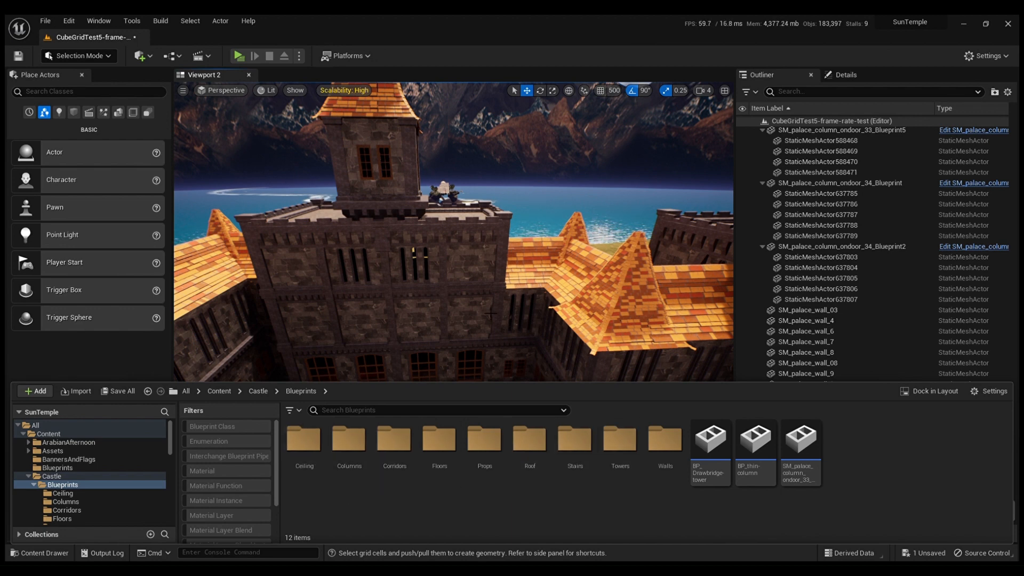
right_click_drag(491, 313, 509, 330)
key("ctrl+space")
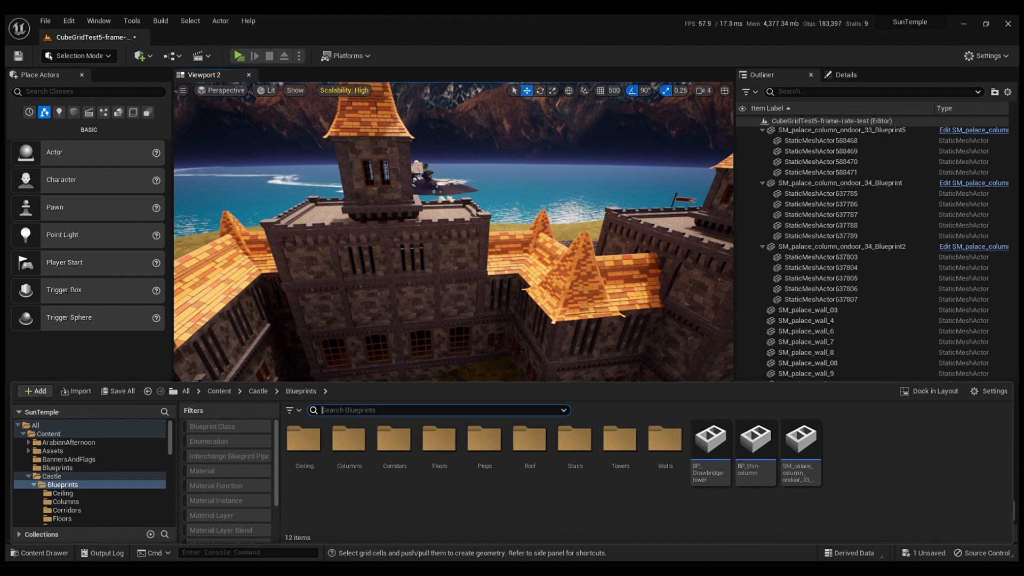
Step: Fly around the castle grounds to examine how the towers, wings and courtyard buildings are assembled
key("w")
right_click_drag(481, 320, 574, 303)
key("w")
key("w")
key("s")
key("a")
key("w")
right_click_drag(616, 356, 787, 330)
right_click_drag(623, 392, 622, 393)
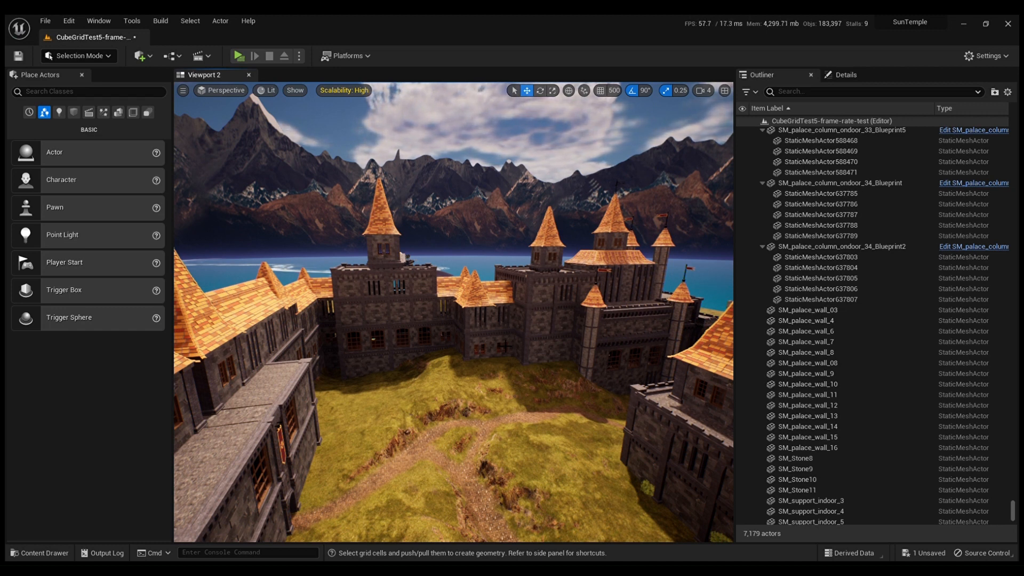
key("w")
right_click_drag(510, 358, 439, 314)
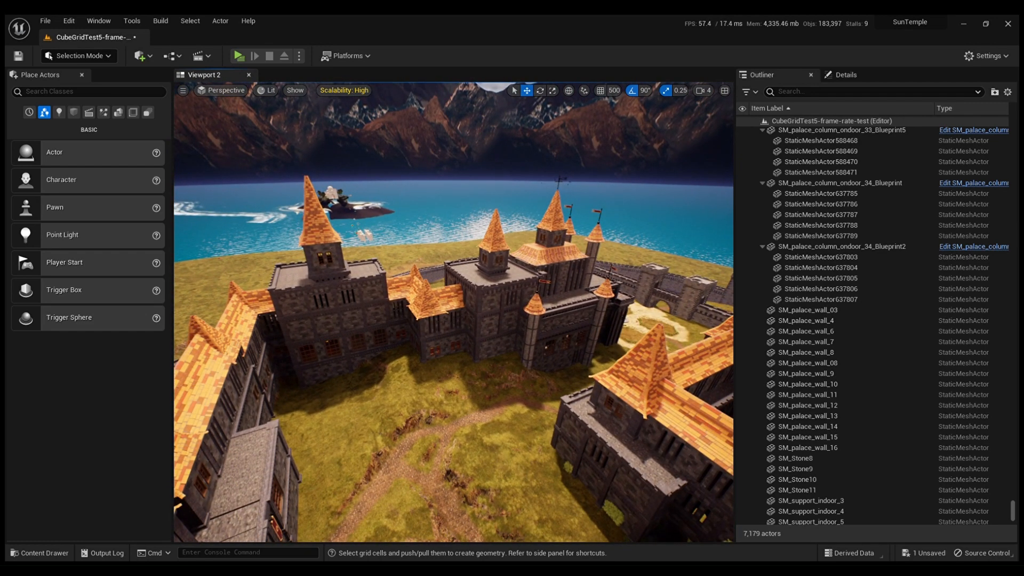
right_click_drag(451, 357, 458, 344)
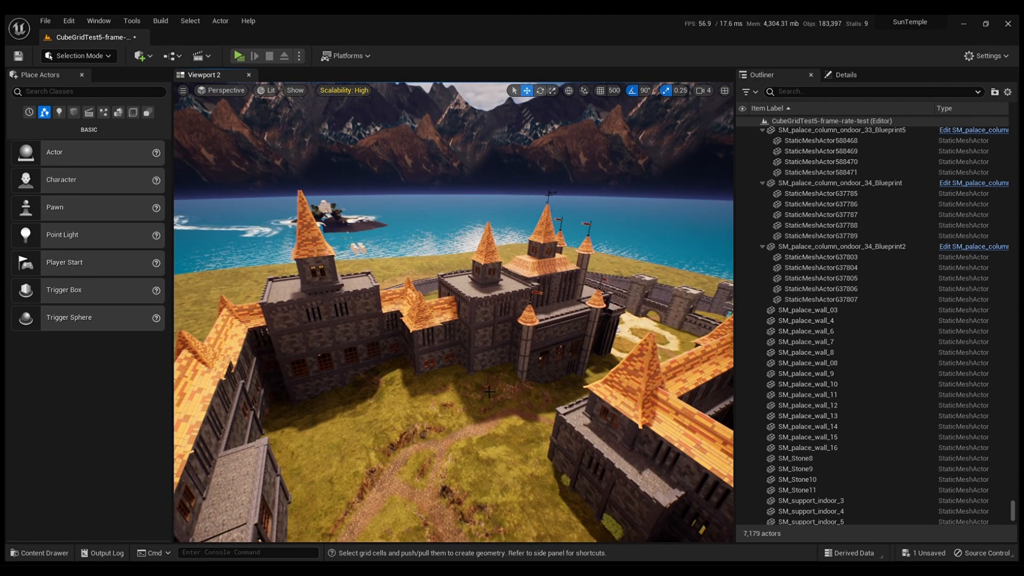
right_click_drag(500, 403, 375, 401)
Step: Place the straight corridor Blueprint with arrow slits and windows from the Corridors folder on the open grass outside the castle
key("ctrl+space")
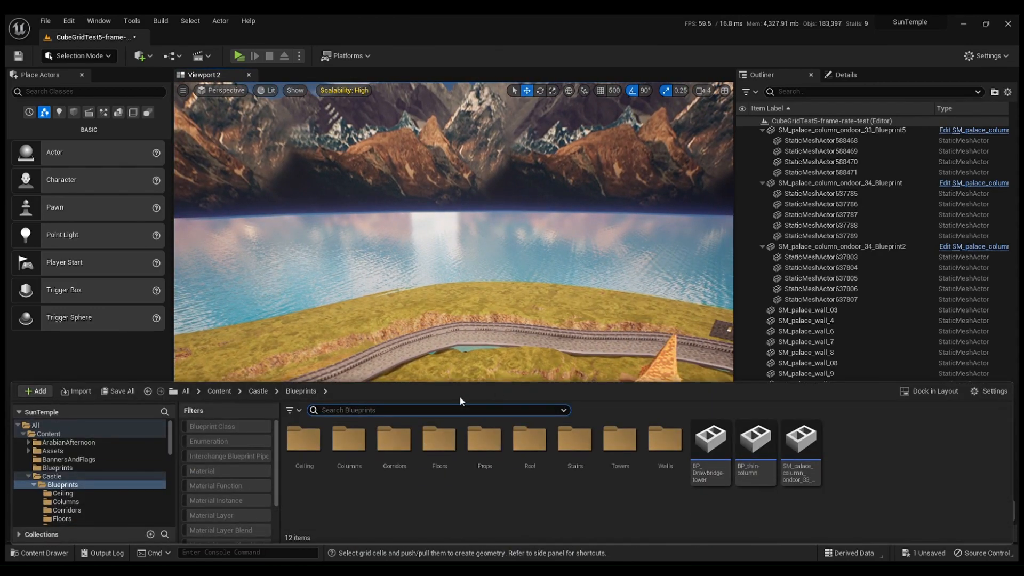
double_click(394, 439)
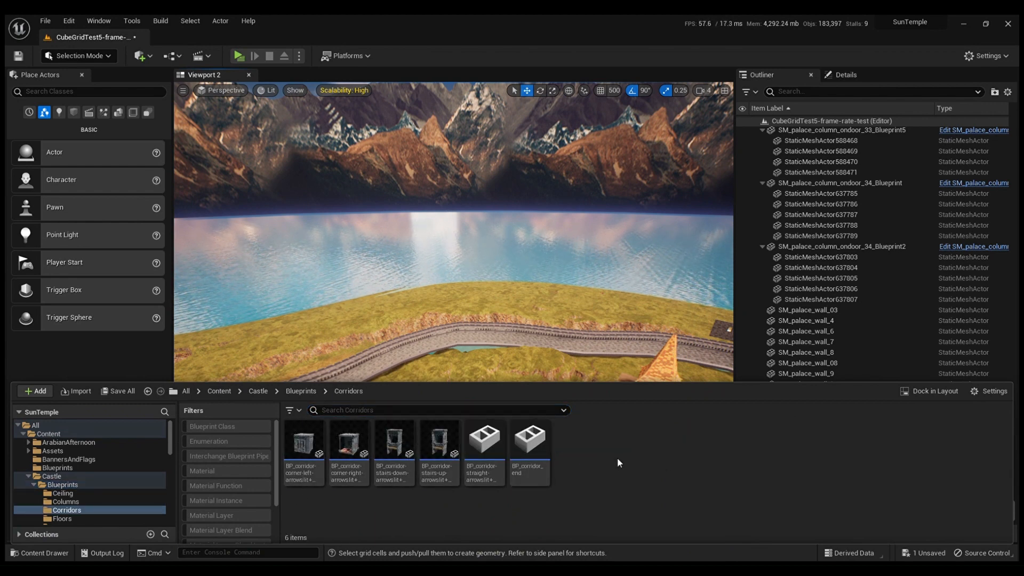
left_click_drag(495, 460, 458, 253)
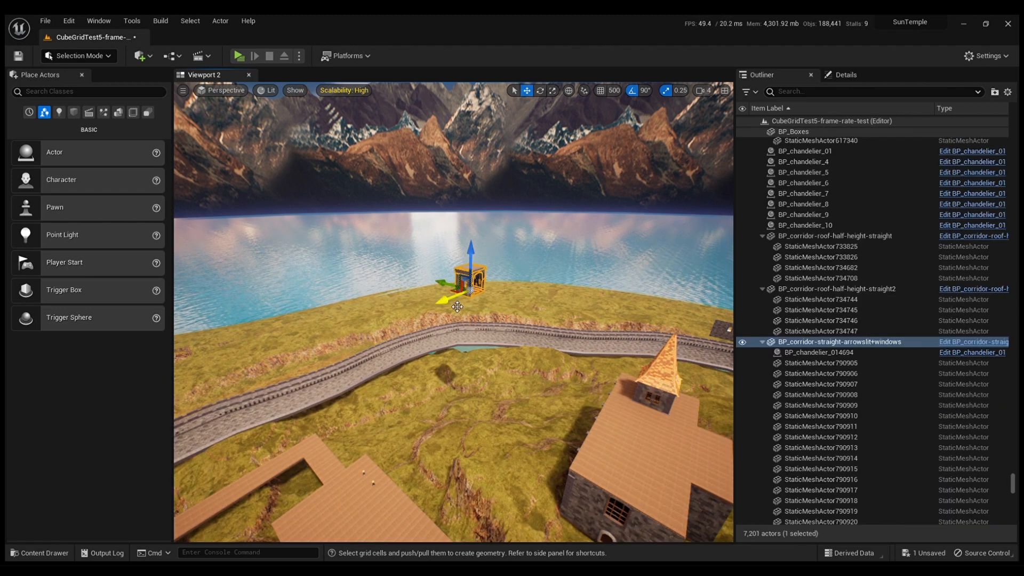
left_click_drag(452, 306, 394, 339)
Step: Rotate the placed corridor section 180° about its vertical axis so the windows and arrow slits swap sides
key("w")
right_click_drag(394, 339, 296, 336)
key("w")
key("w")
key("s")
right_click_drag(448, 361, 449, 358)
key("e")
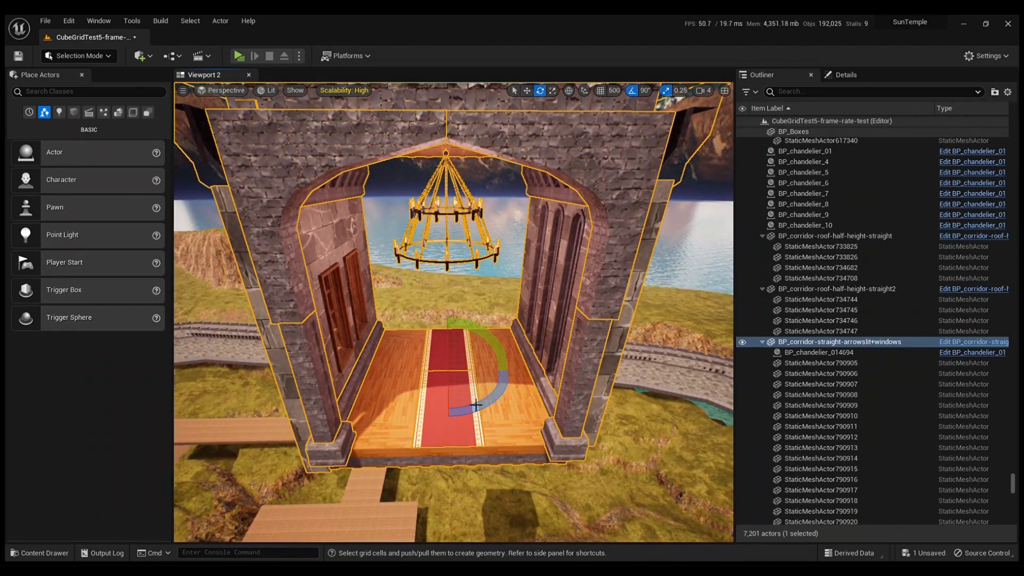
left_click_drag(484, 404, 576, 376)
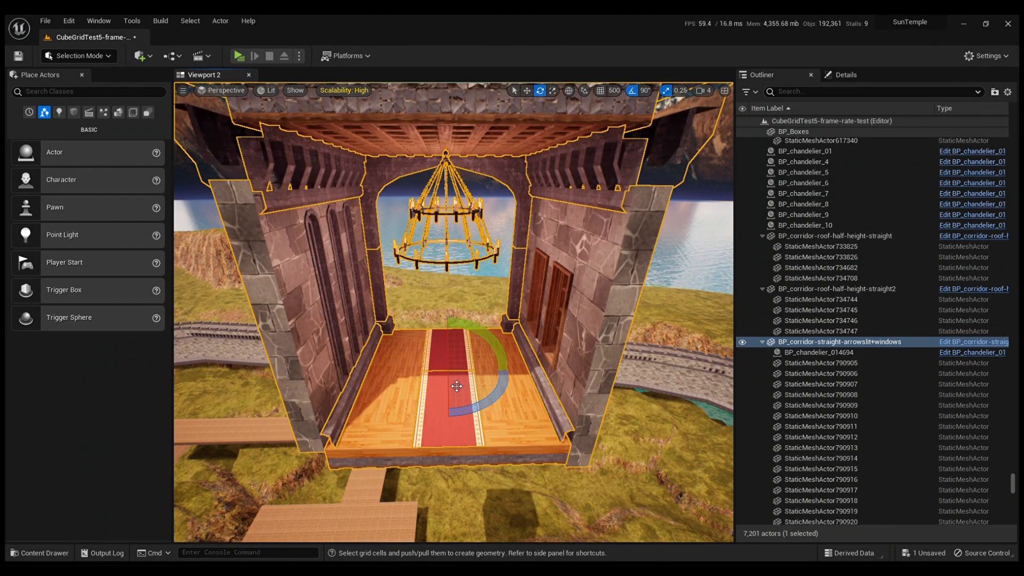
key("s")
right_click_drag(447, 381, 466, 358)
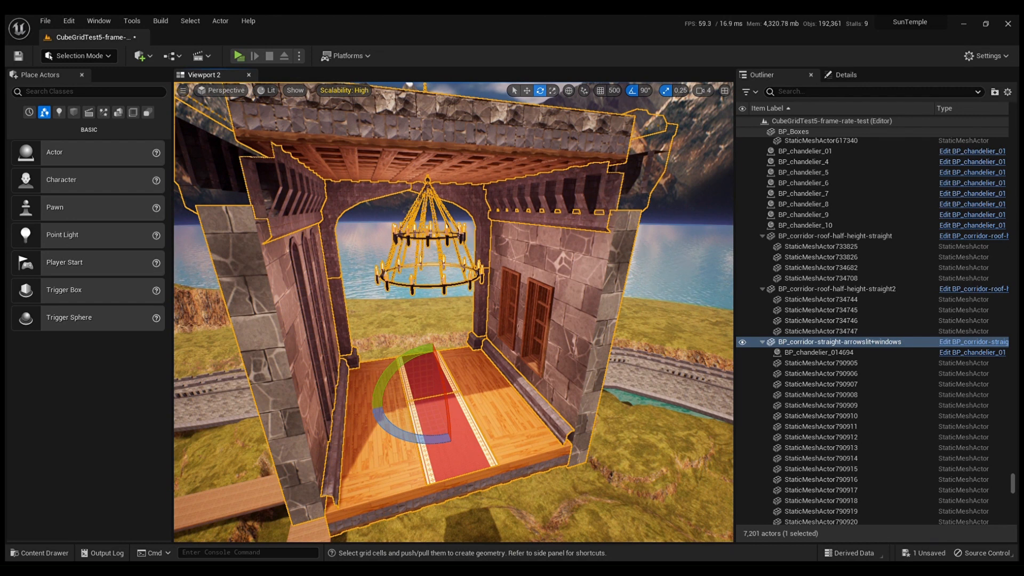
Step: Switch to the Move tool and turn on grid snapping with the increment at 500
key("w")
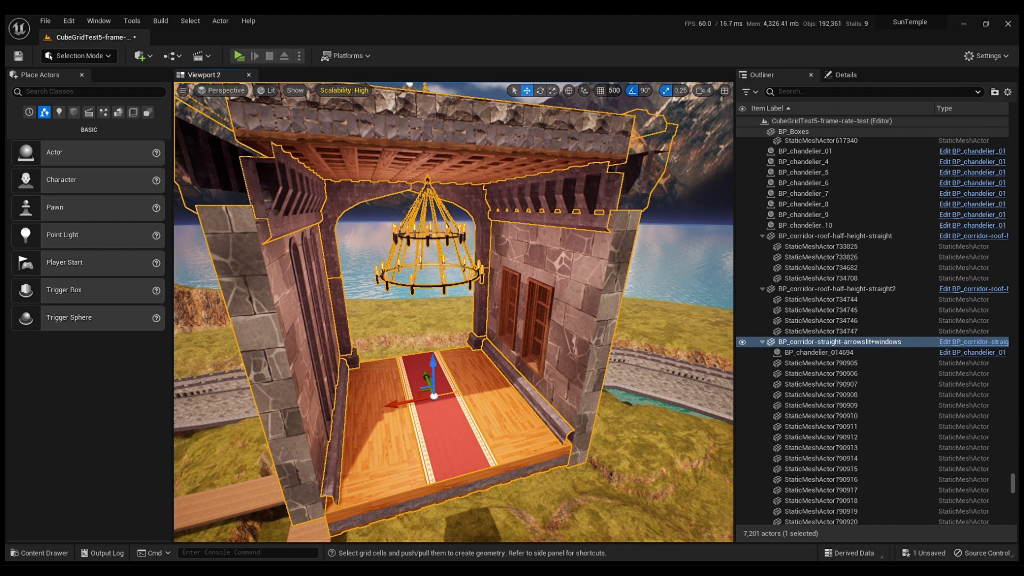
right_click_drag(398, 427, 401, 427)
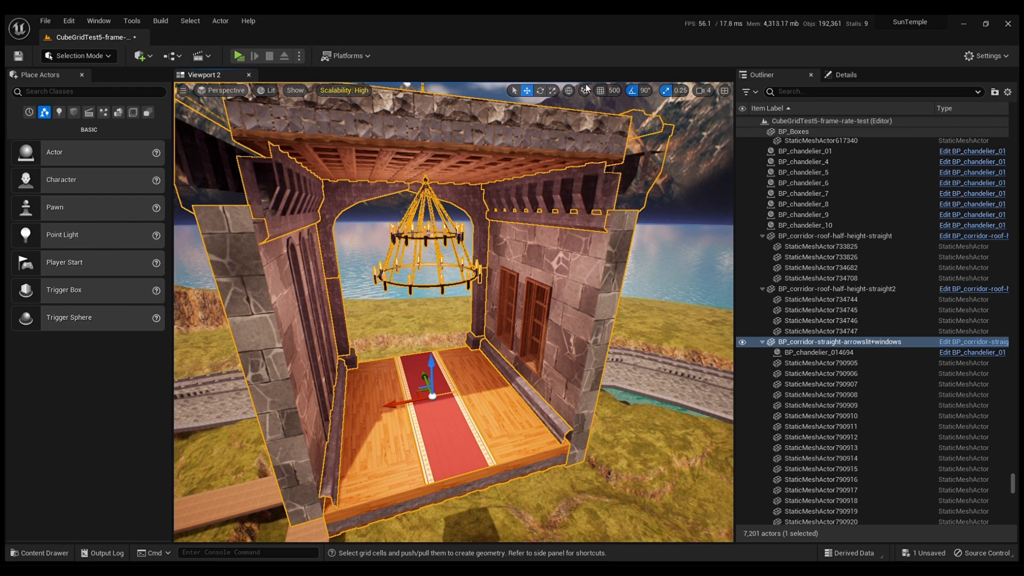
left_click(600, 92)
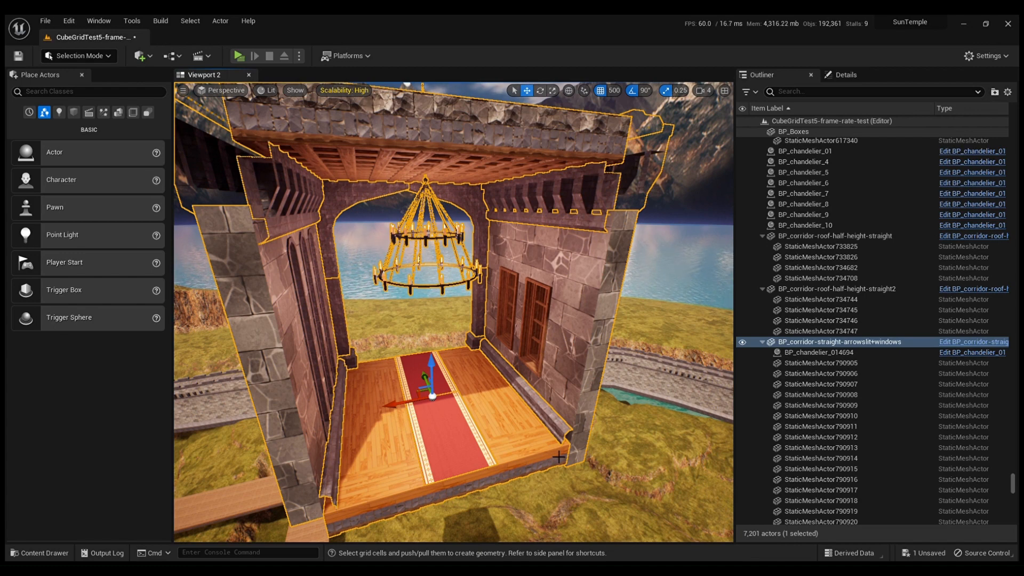
right_click_drag(551, 457, 699, 427)
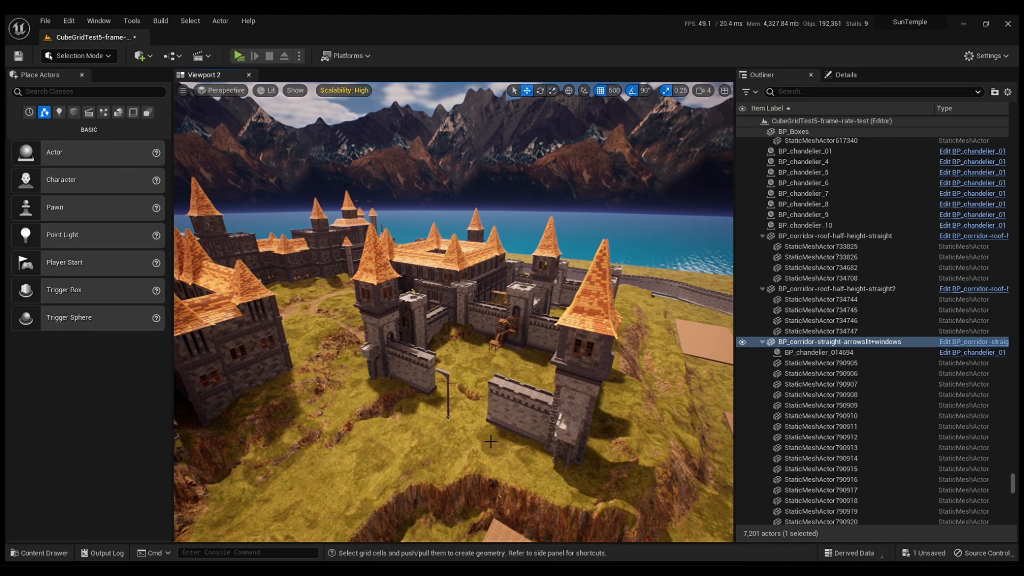
right_click_drag(699, 426, 693, 406)
right_click_drag(453, 313, 664, 358)
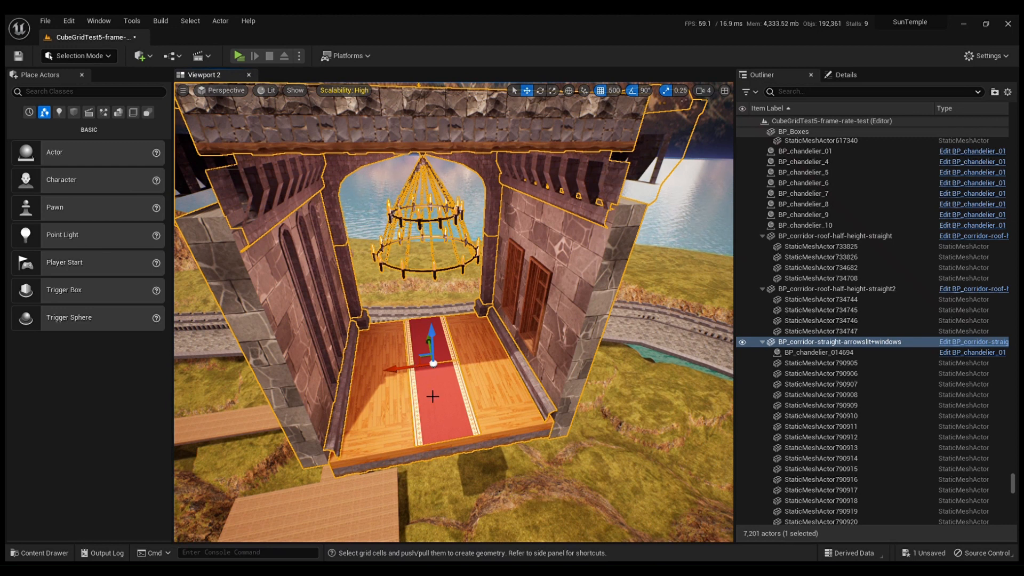
Step: Duplicate the corridor section three times along the red carpet's direction, snapping the copies end to end
mouse_move(389, 335)
right_mouse_down()
mouse_move(400, 345)
mouse_move(480, 341)
mouse_move(416, 357)
mouse_move(368, 329)
mouse_move(398, 341)
right_mouse_up()
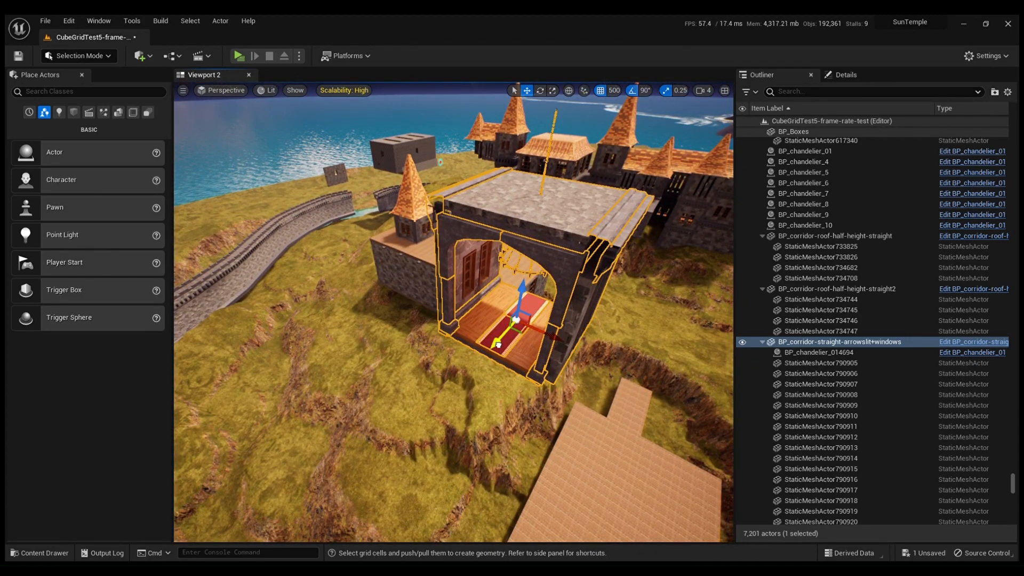
left_click_drag(498, 344, 422, 388, "alt")
right_click_drag(393, 427, 405, 401)
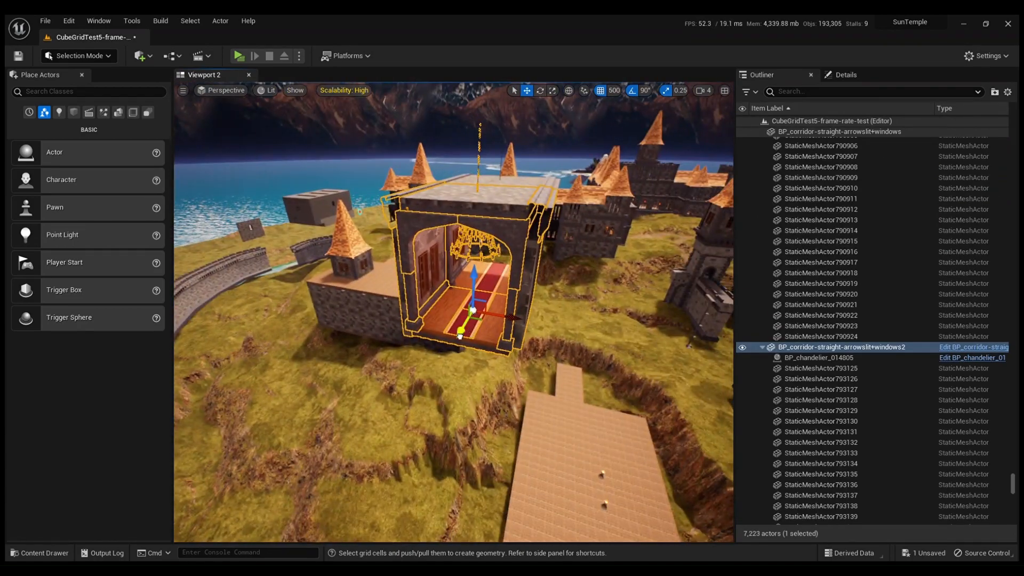
left_click_drag(460, 335, 417, 399, "alt")
right_click_drag(434, 353, 476, 341)
left_click_drag(471, 331, 438, 423, "alt")
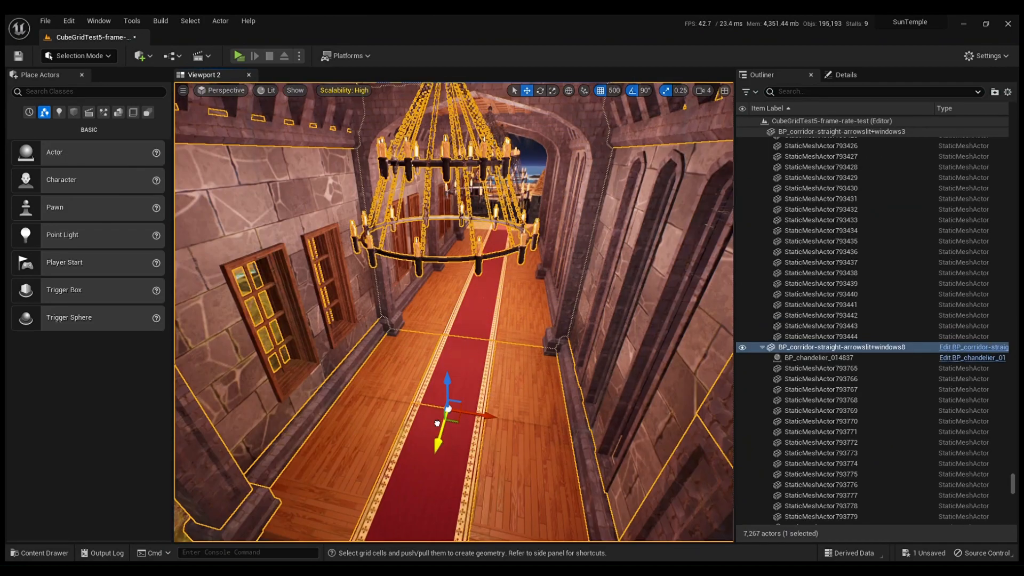
Step: Extend the corridor by one more snapped copy of the section at its open end
right_click_drag(444, 439, 20, 432)
right_click_drag(462, 404, 463, 395)
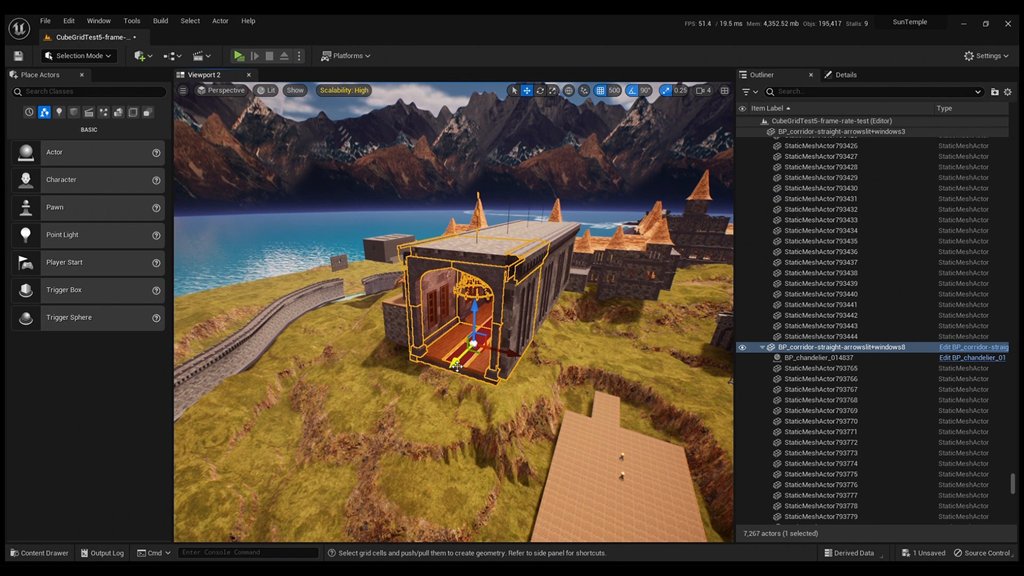
left_click_drag(314, 478, 351, 416)
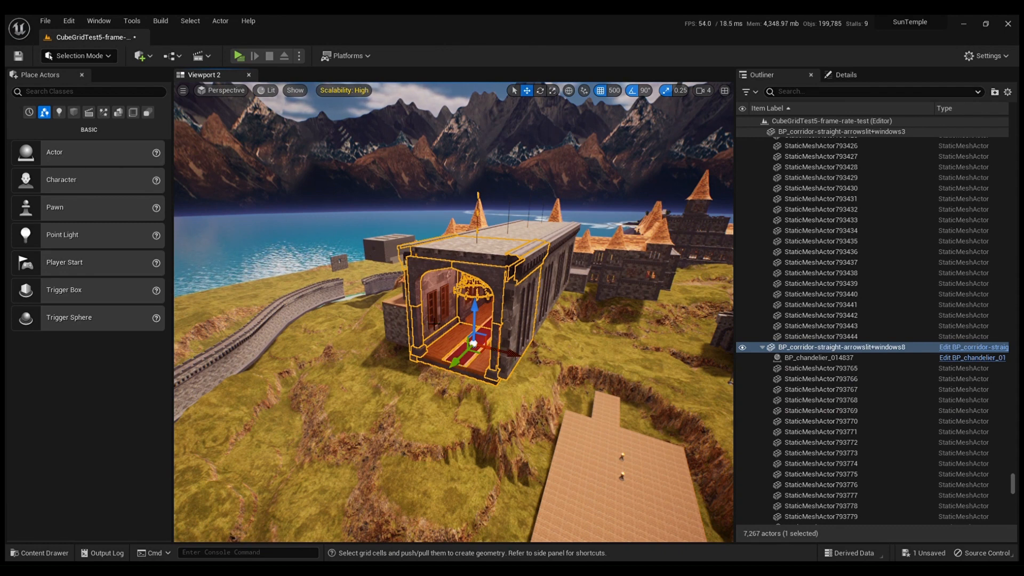
left_click_drag(445, 374, 378, 426, "alt")
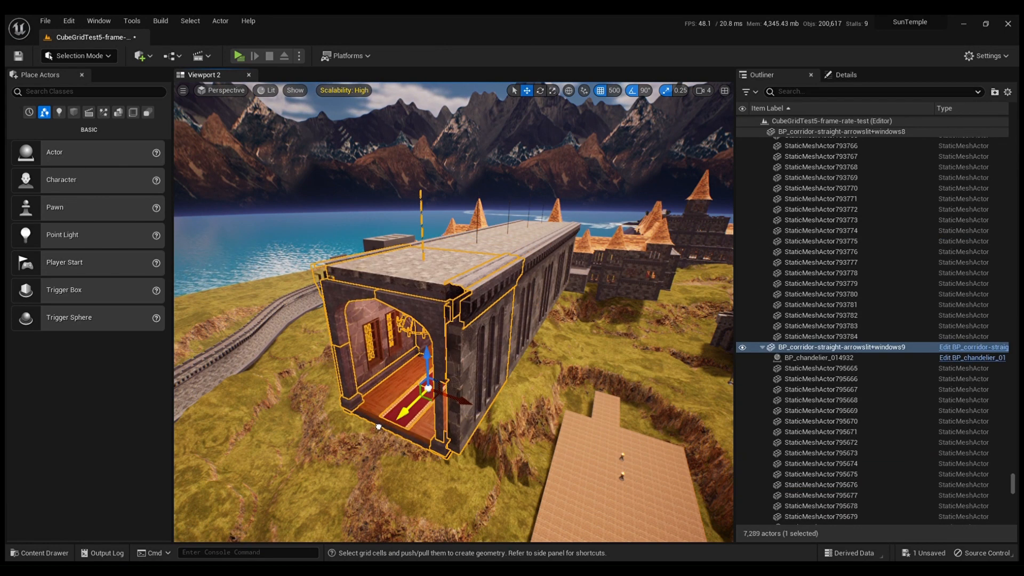
Step: Try to shift the end corridor section further outward along the row, and undo it
right_click_drag(383, 424, 451, 422)
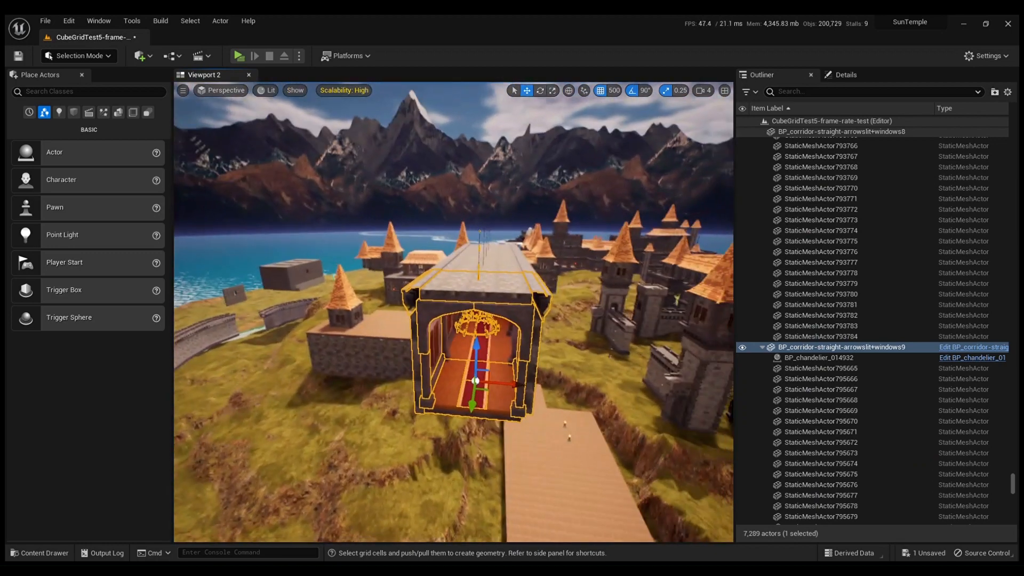
left_click_drag(471, 422, 433, 540)
key("ctrl+z")
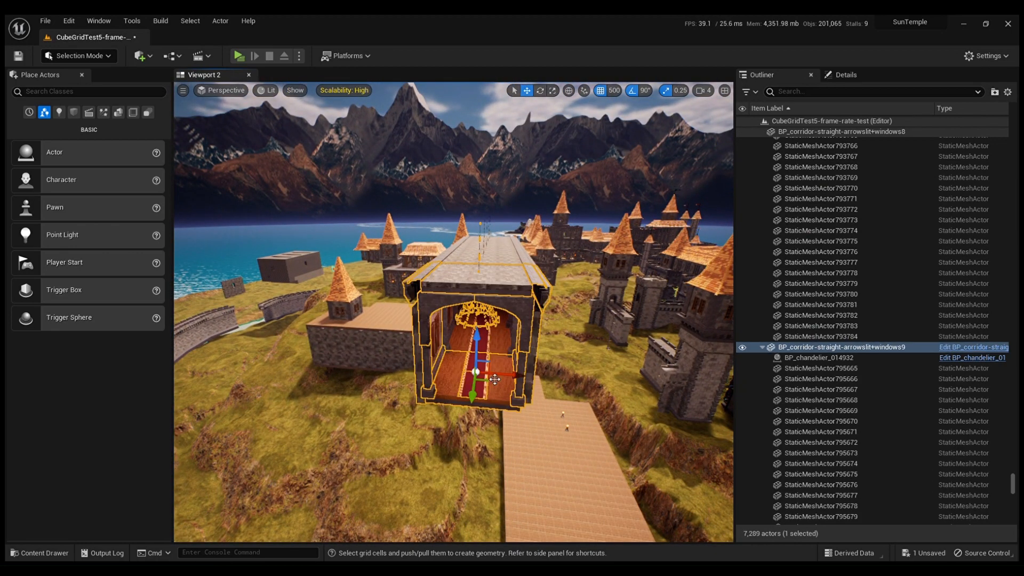
right_click_drag(496, 379, 514, 364)
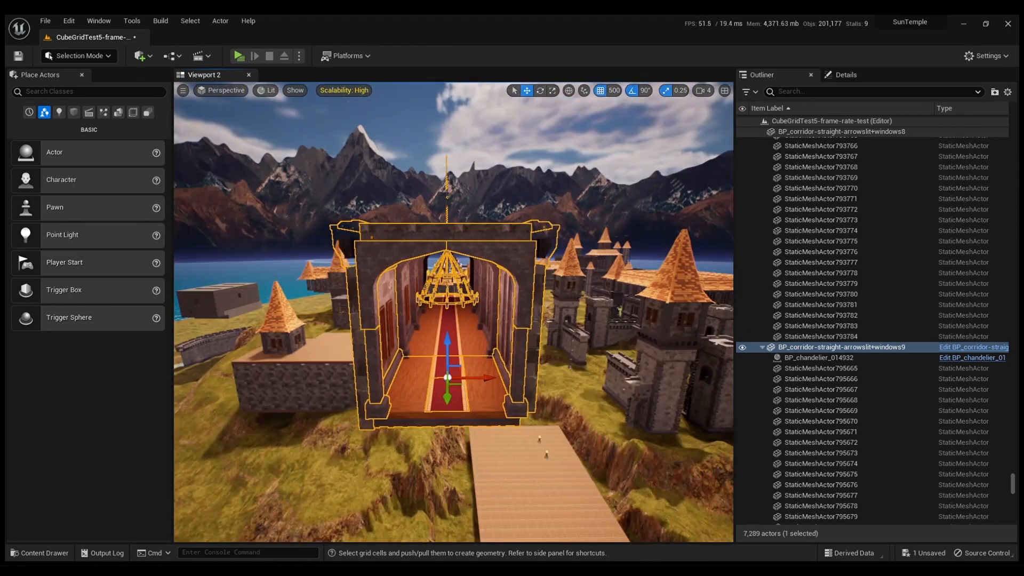
Step: Duplicate the corridor's end section out to its side and rotate the copy 90 degrees
key("f")
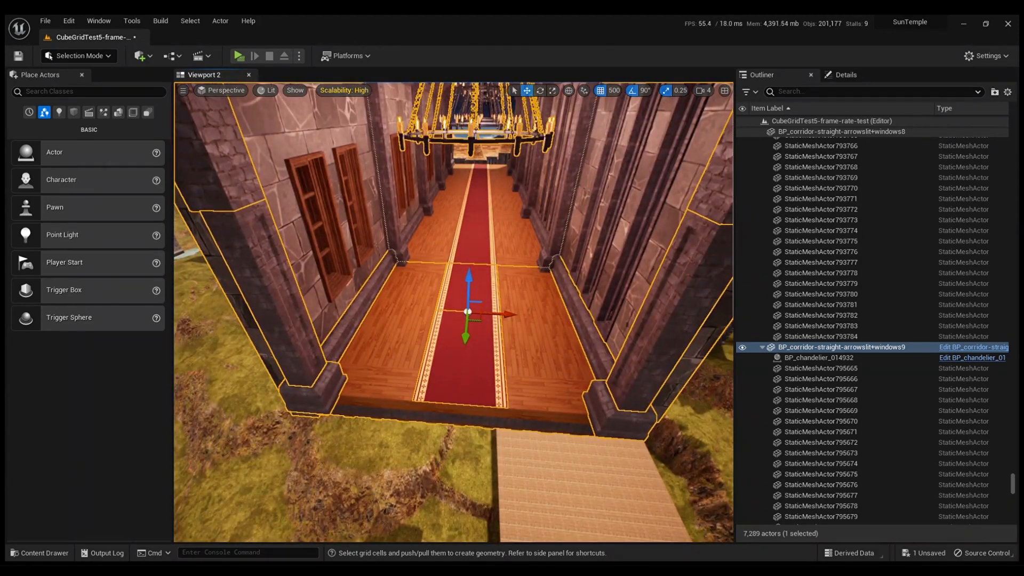
right_click_drag(505, 388, 503, 369)
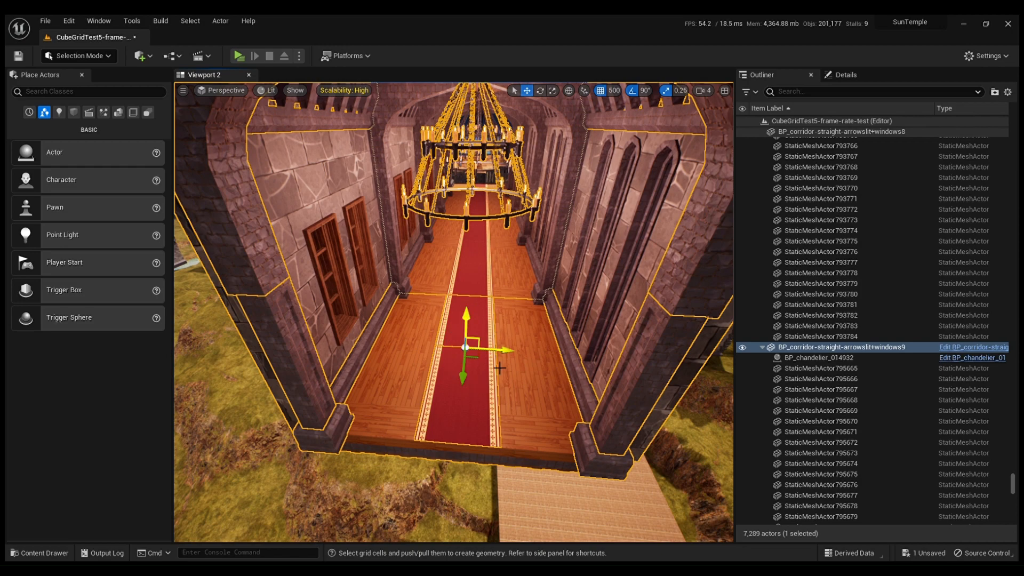
right_click_drag(500, 368, 461, 381)
key("w")
right_click_drag(472, 300, 726, 251)
key("w")
key("s")
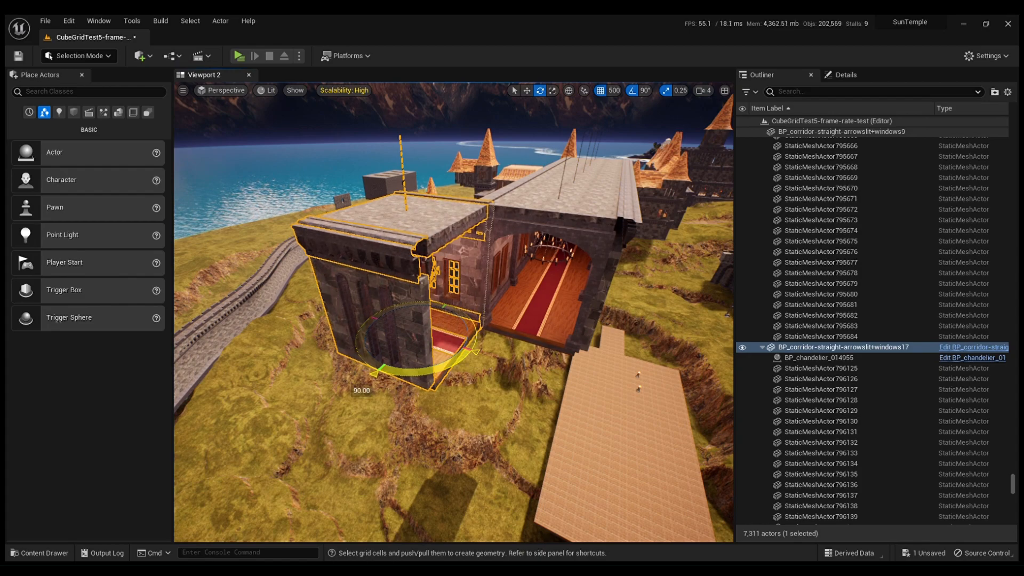
Step: Duplicate the rotated section along its own carpet direction to lengthen the side branch
key("w")
right_click_drag(453, 312, 341, 336)
key("w")
key("f")
key("q")
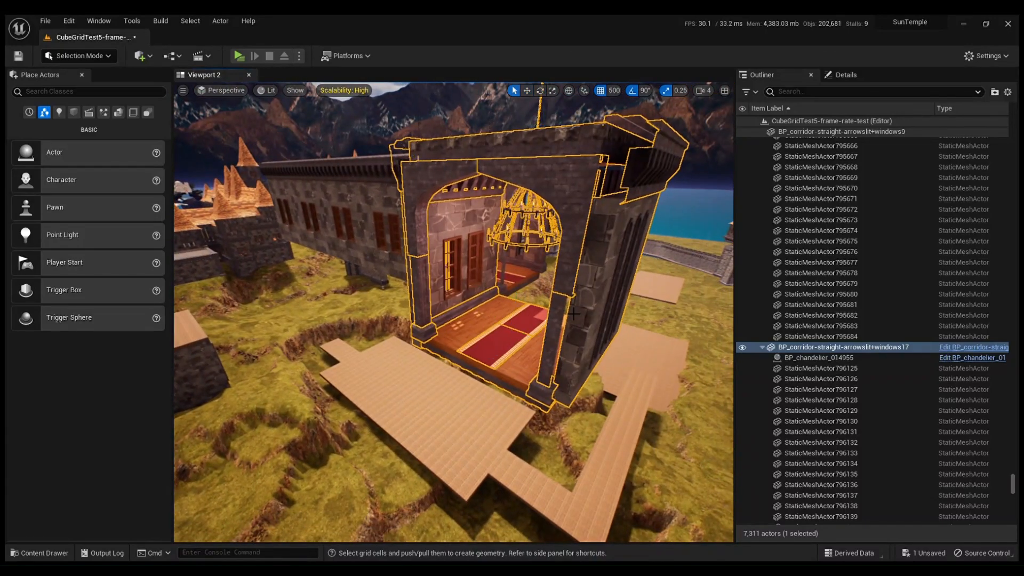
left_click_drag(539, 323, 447, 367, "alt")
Step: Turn off grid snapping for moving objects
key("a")
right_click_drag(447, 366, 720, 368)
key("w")
key("s")
right_click_drag(598, 120, 677, 134)
left_click(601, 91)
key("w")
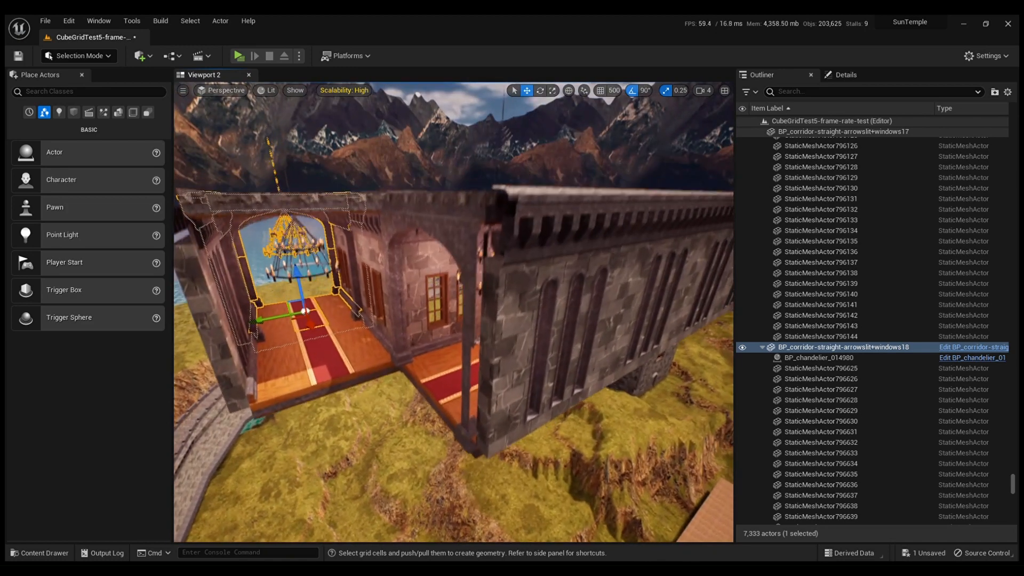
Step: Place the right-corner arrowslit-and-windows Blueprint from the Castle Corridors folder near the side branch and shift it toward the gap
right_click_drag(526, 317, 525, 319)
key("e")
key("ctrl+space")
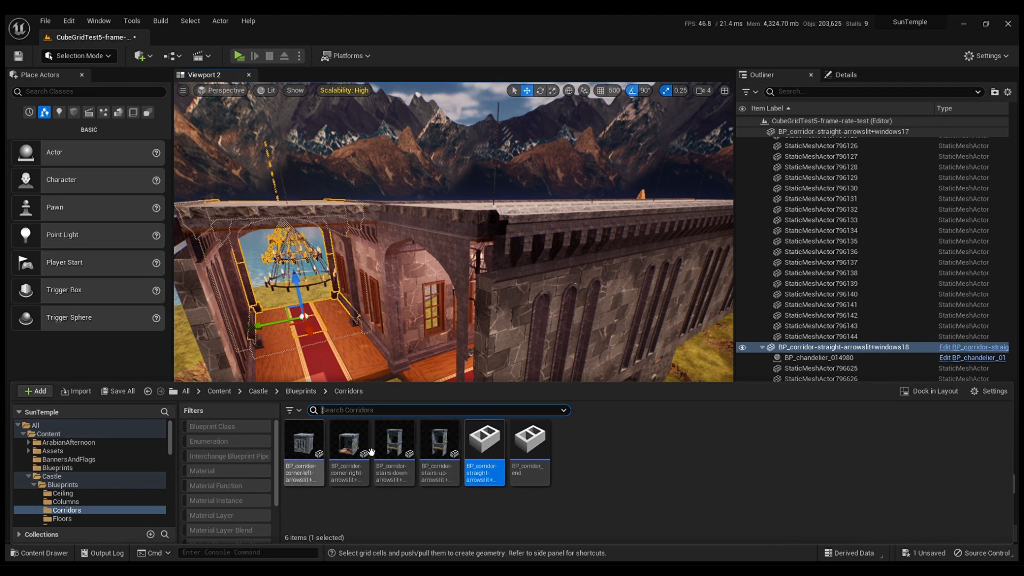
left_click_drag(347, 460, 239, 269)
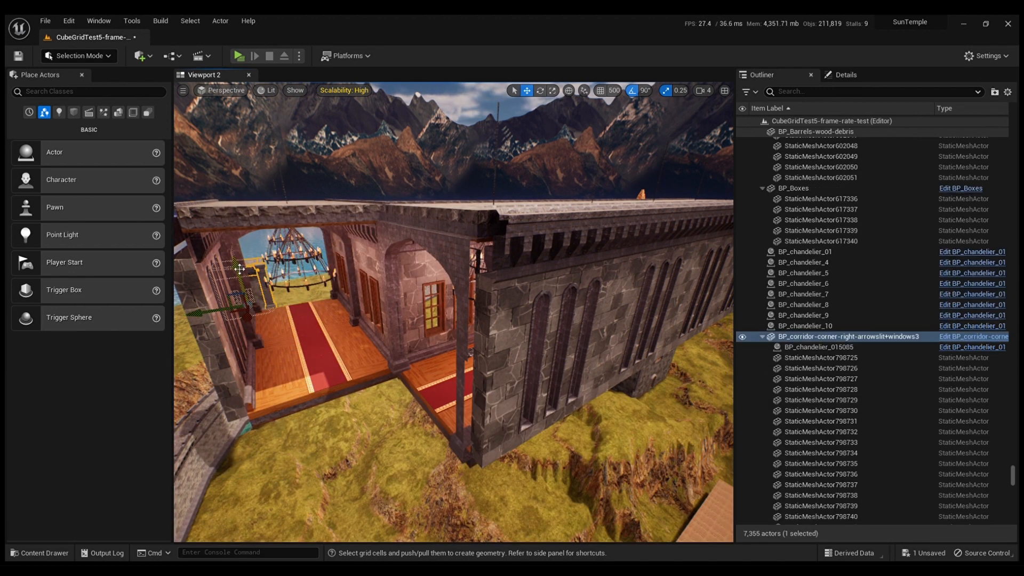
left_click_drag(247, 317, 249, 378)
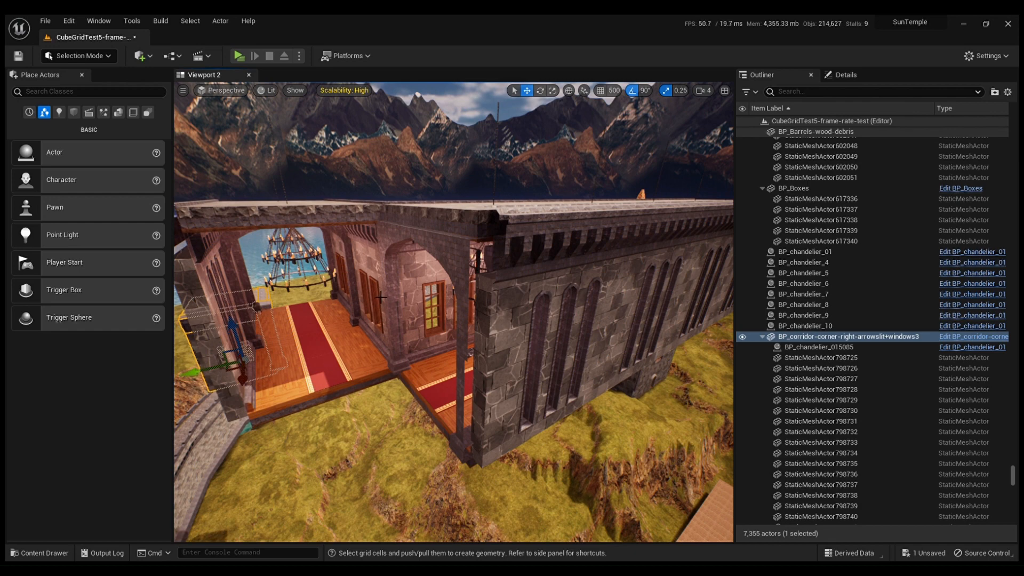
Step: Rotate the placed corner section 90 degrees beside the side branch
right_click_drag(341, 412, 296, 453)
left_click_drag(399, 300, 364, 460)
left_click_drag(357, 394, 345, 340)
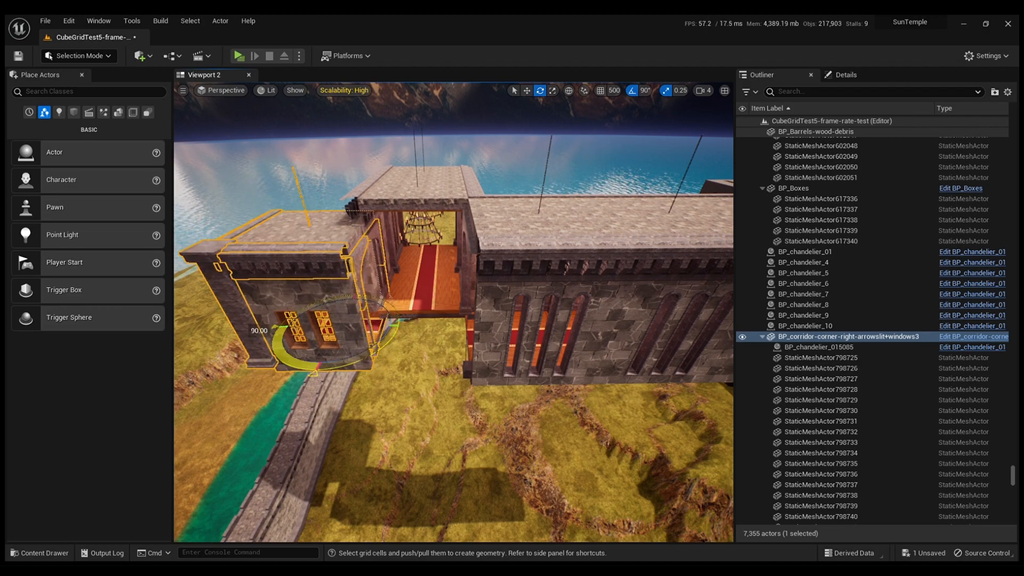
mouse_move(561, 309)
right_mouse_down()
mouse_move(475, 320)
mouse_move(461, 334)
mouse_move(459, 325)
mouse_move(463, 291)
mouse_move(468, 317)
mouse_move(465, 307)
mouse_move(571, 280)
right_mouse_up()
key("w")
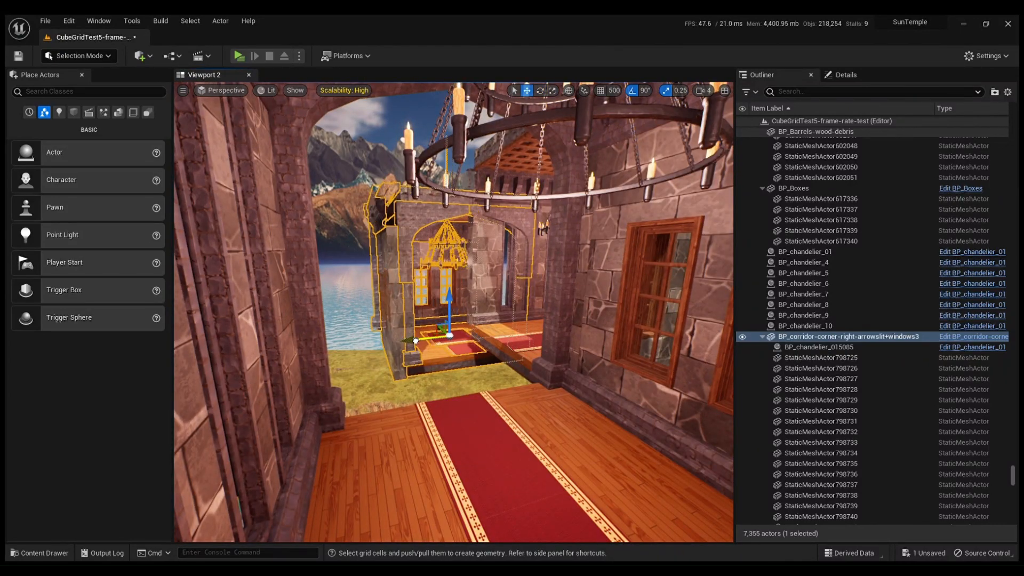
Step: Move the corner section by hand into the gap between the straight corridor and the side branch
right_click_drag(500, 389, 395, 406)
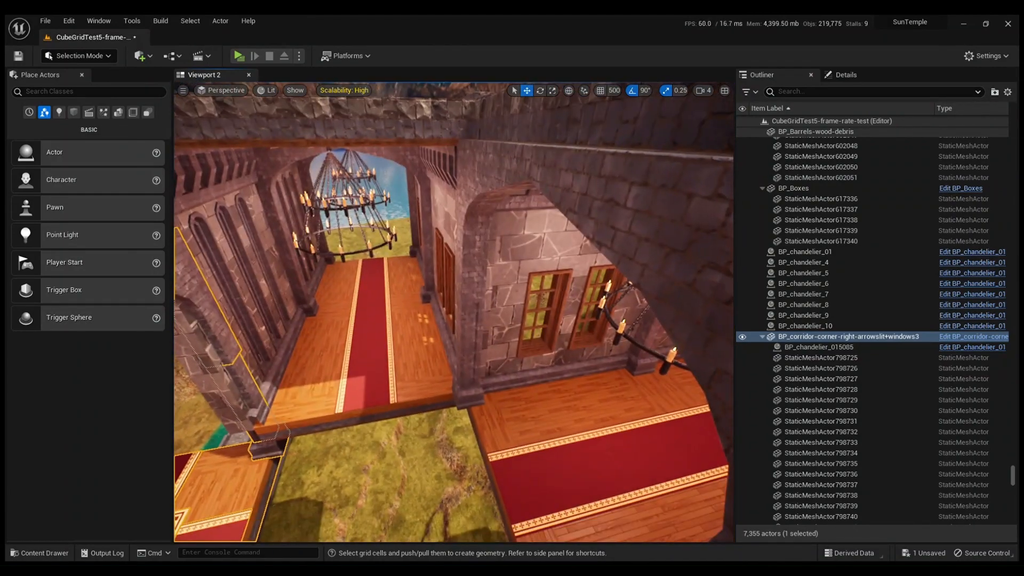
left_click(379, 294)
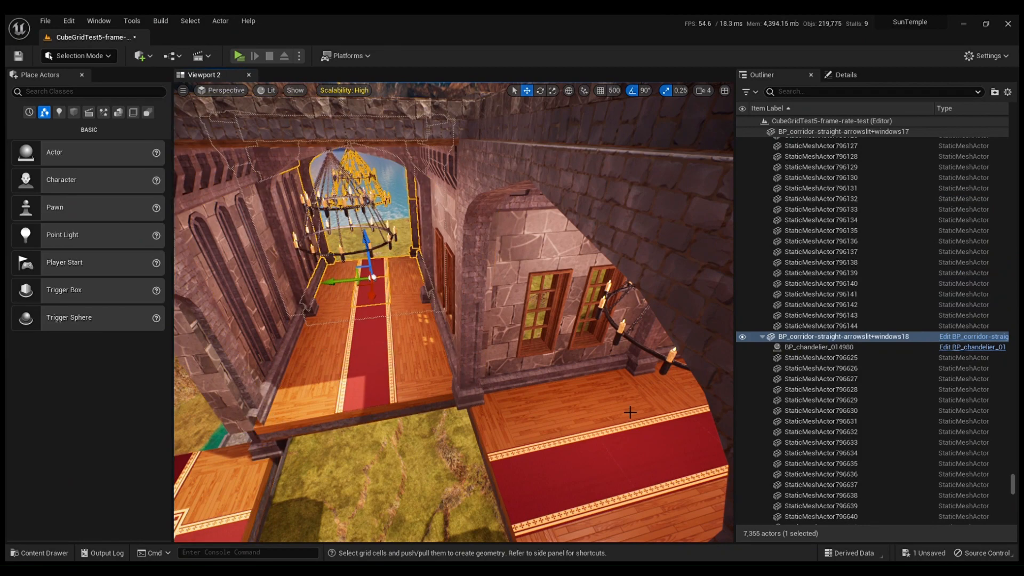
left_click(565, 395)
right_click_drag(565, 395, 522, 397)
left_click(414, 401)
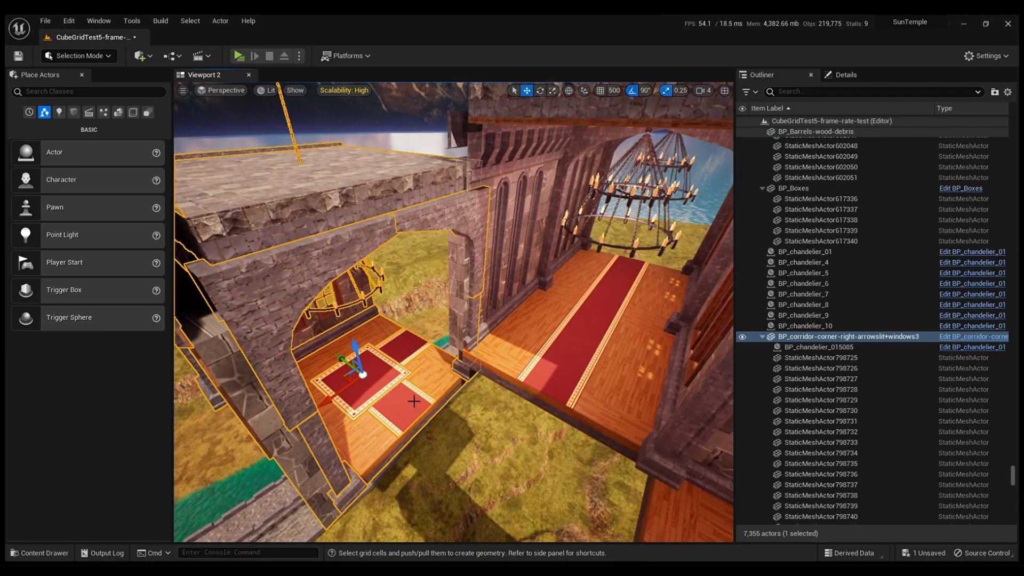
right_click_drag(413, 401, 469, 382)
key("e")
key("w")
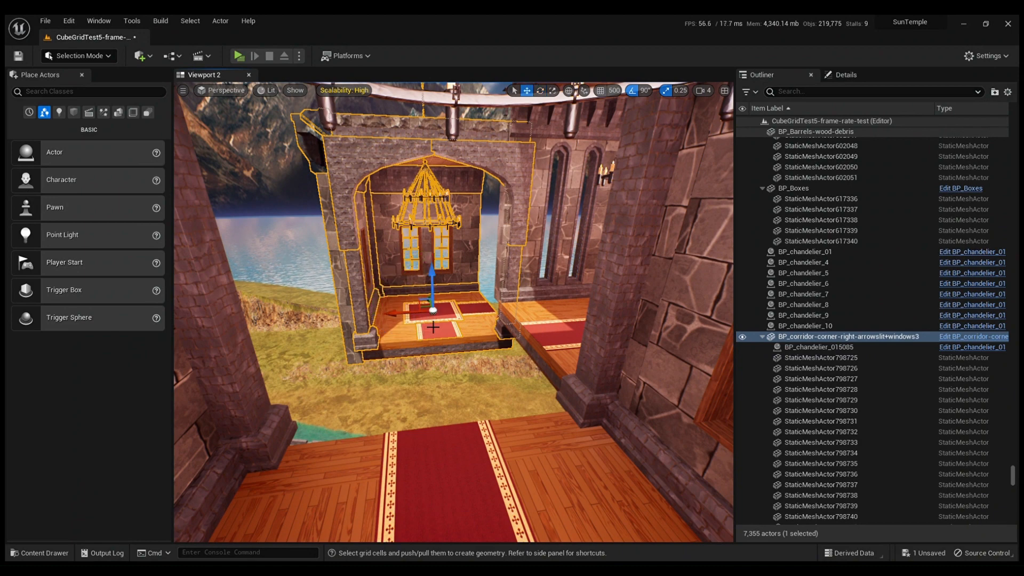
right_click_drag(435, 307, 470, 304)
left_click_drag(381, 285, 436, 288)
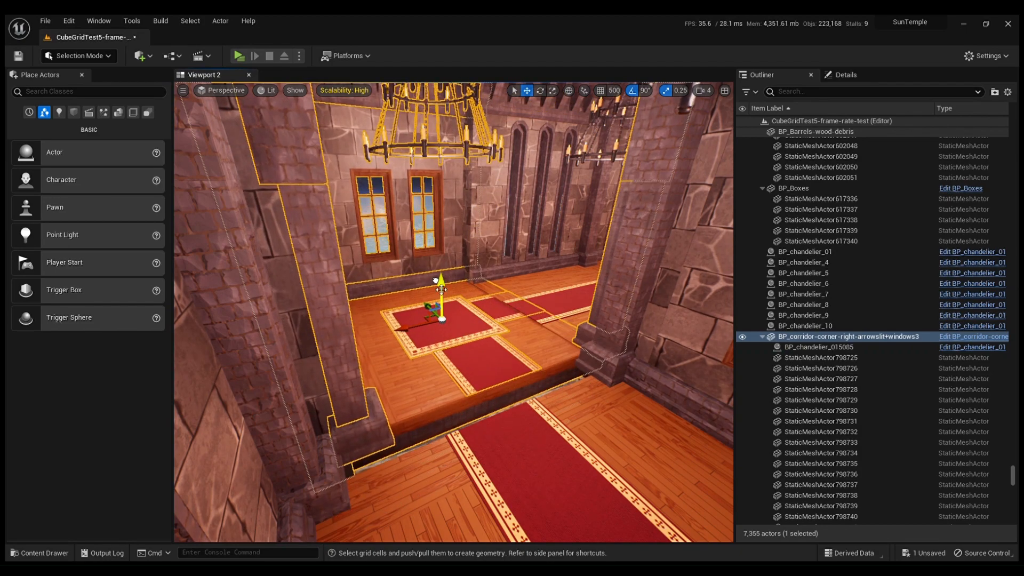
Step: Adjust the corner section's height and position by eye to meet the adjoining floors
mouse_move(435, 310)
right_mouse_down()
mouse_move(488, 292)
mouse_move(443, 310)
right_mouse_up()
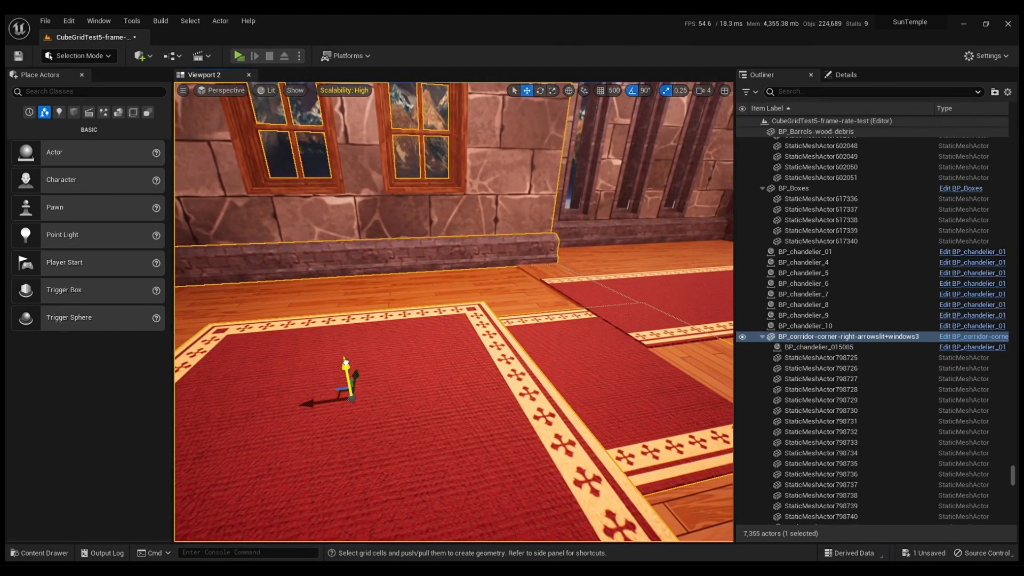
right_click_drag(344, 359, 558, 371)
left_click_drag(490, 394, 553, 372)
Step: Examine how the corner section's carpet and floor line up with the adjoining corridor pieces, inside and from above
left_click(504, 238)
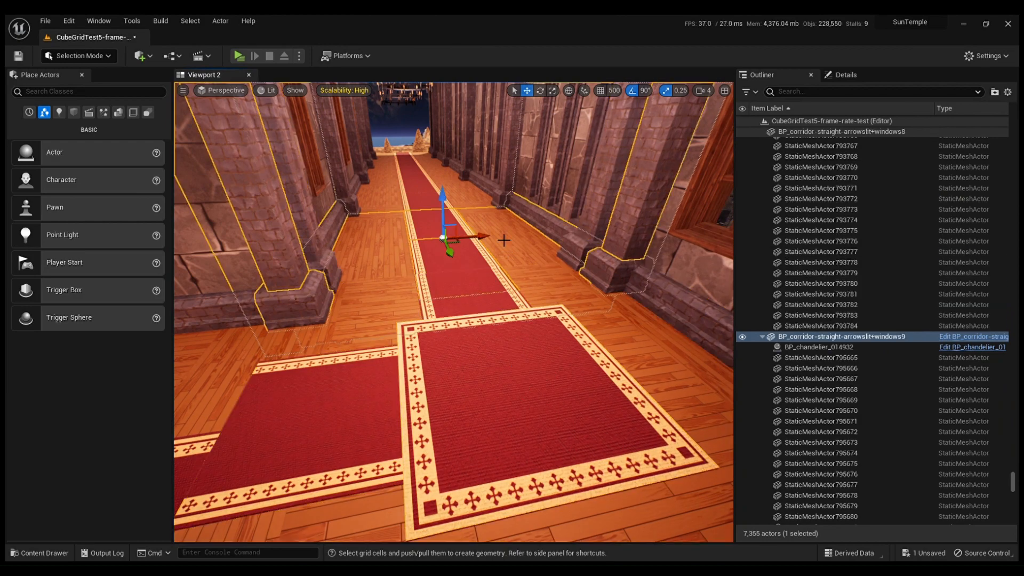
right_click_drag(505, 238, 581, 270)
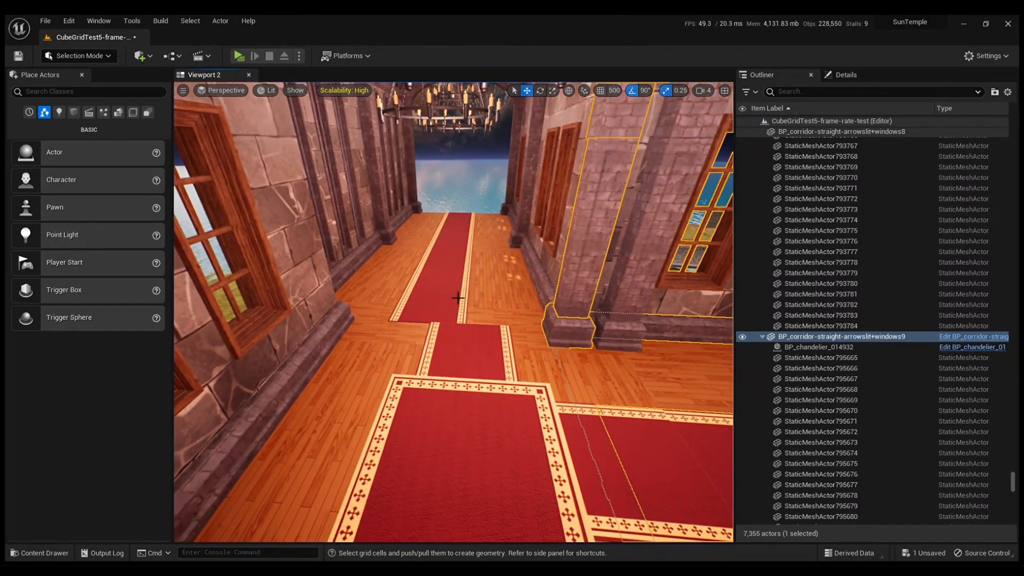
left_click(430, 423)
right_click_drag(430, 423, 425, 443)
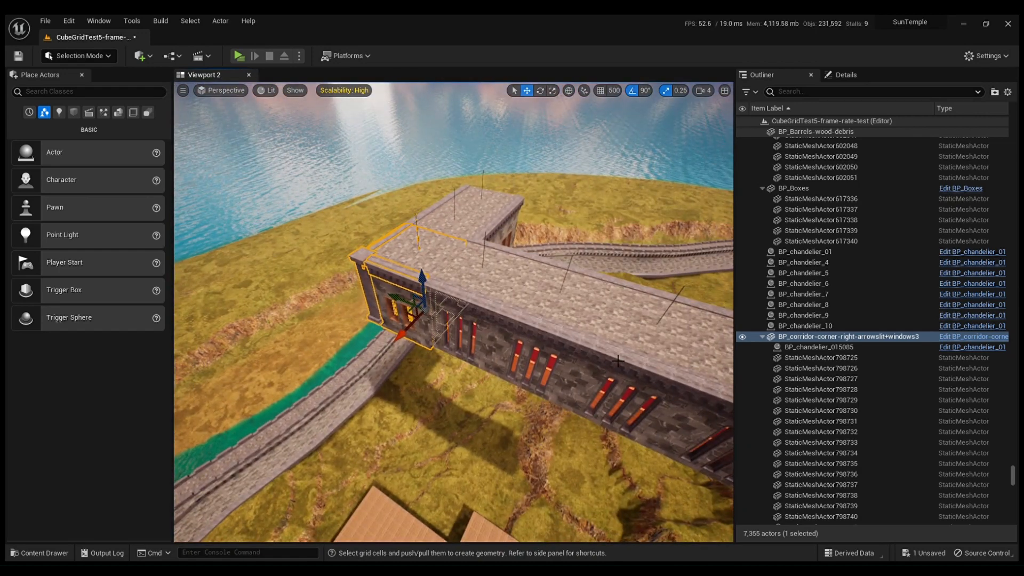
Step: Delete the unsnapped right-corner section from the corridor's end
key("Escape")
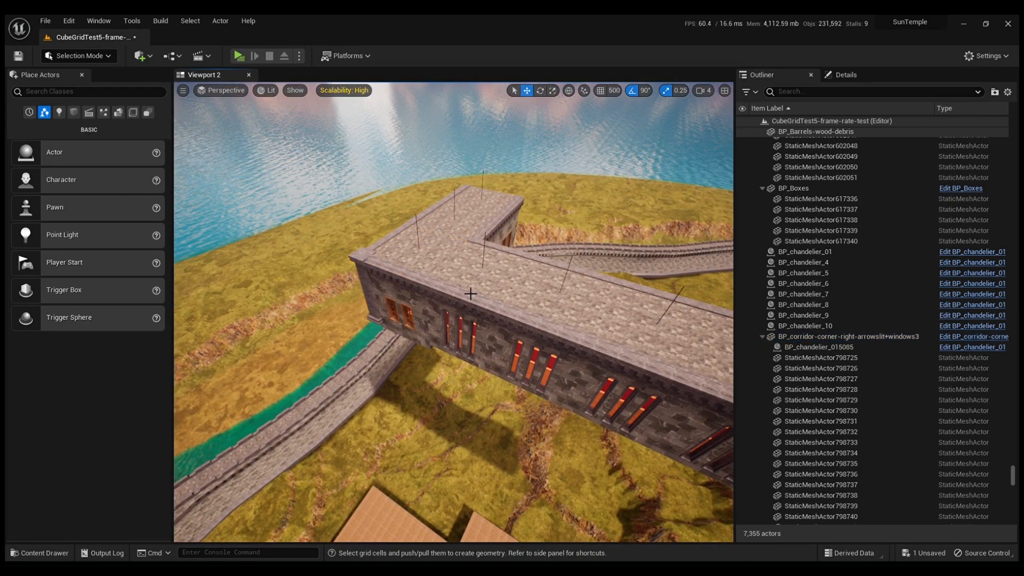
left_click(411, 303)
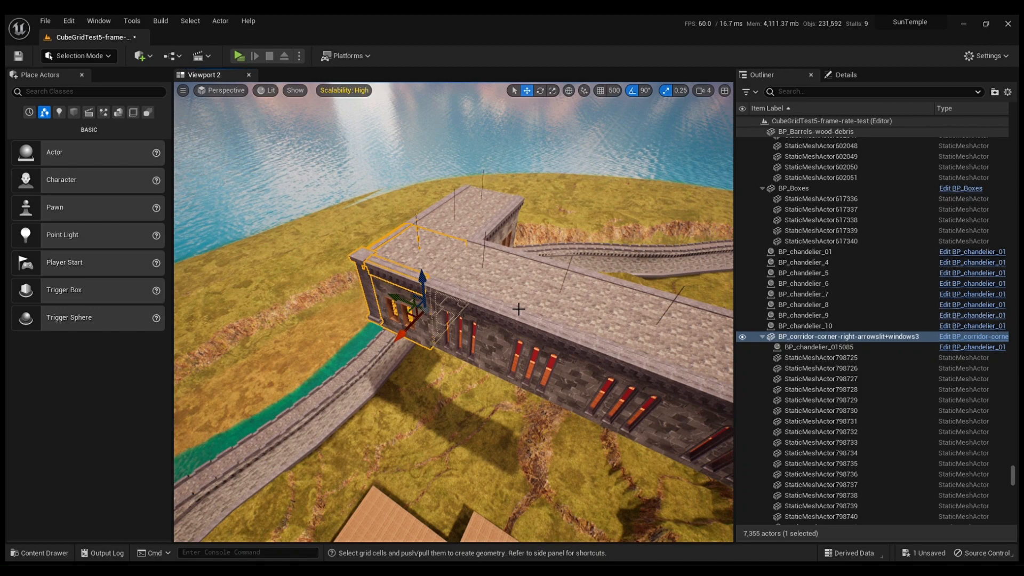
key("Delete")
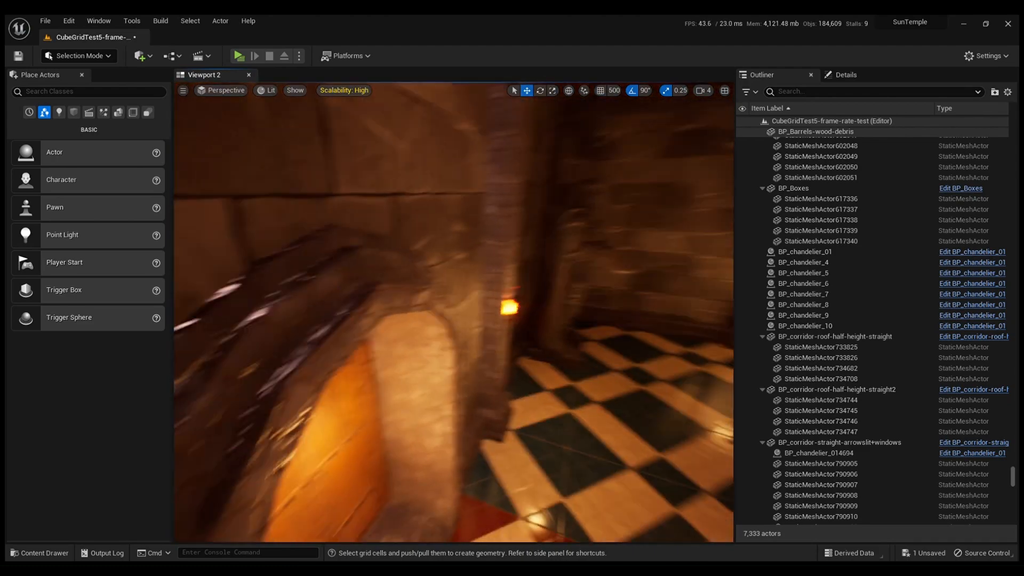
Step: Examine the location and rotation values of the neighbouring straight and corner sections on the existing castle's windowed outer wall
right_click_drag(454, 312, 491, 312)
left_click(435, 325)
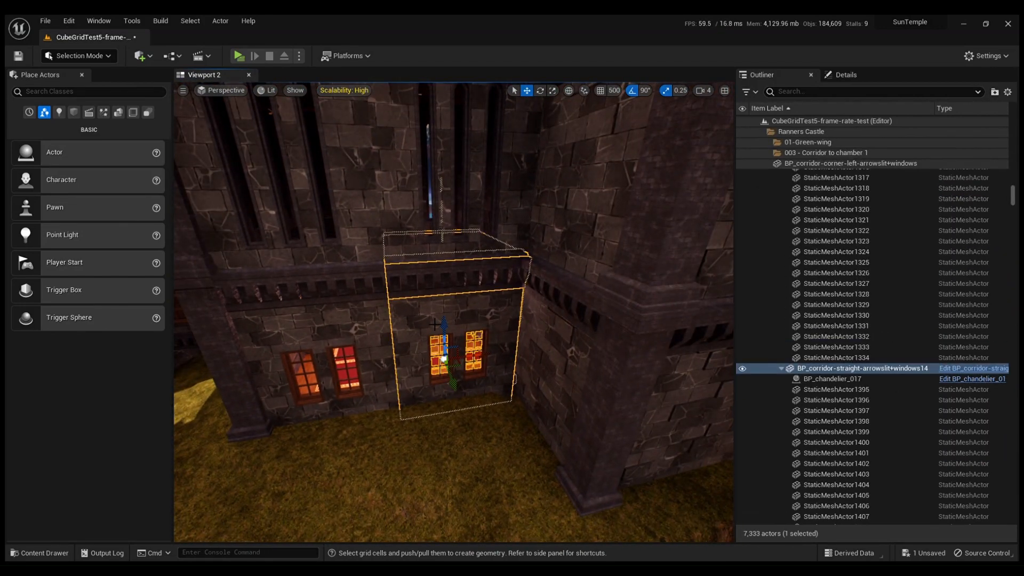
right_click_drag(429, 327, 336, 283)
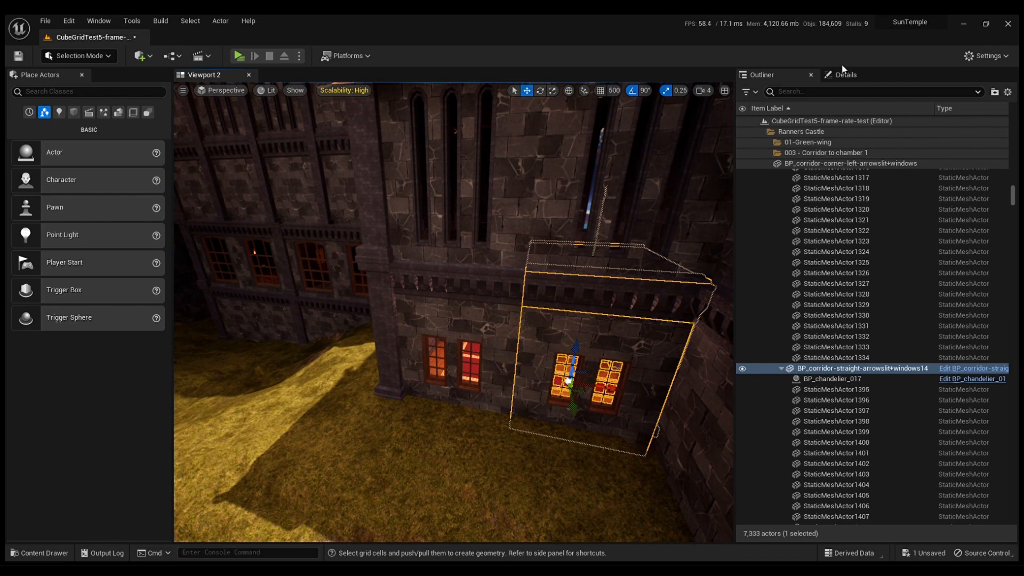
left_click(850, 75)
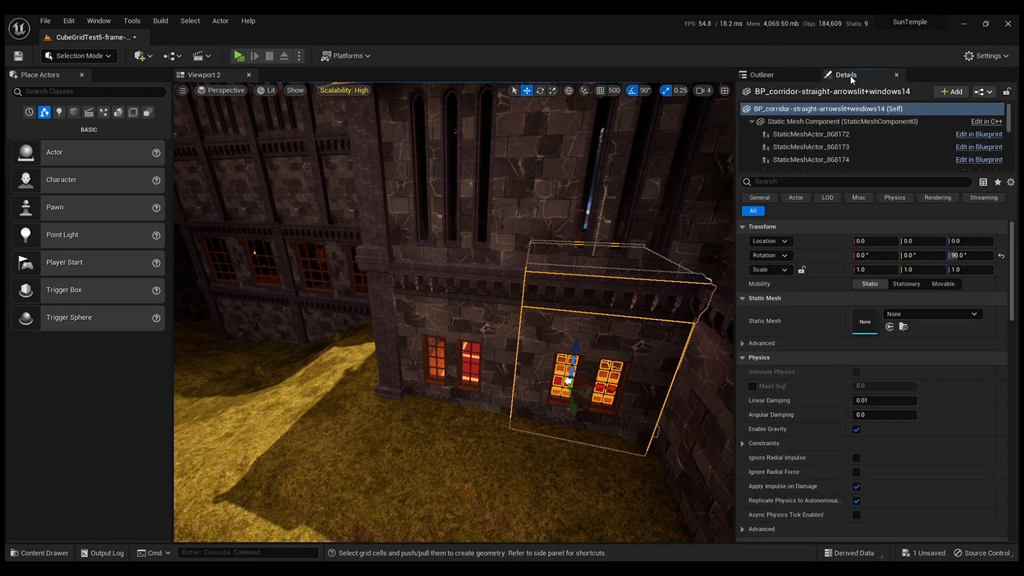
left_click(424, 309)
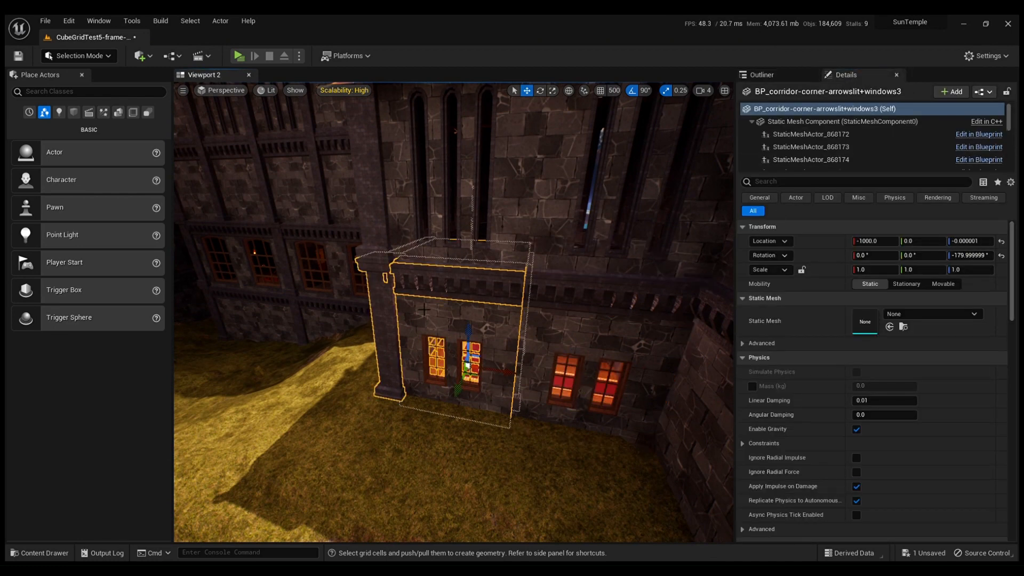
left_click(625, 347)
right_click_drag(635, 356, 713, 387)
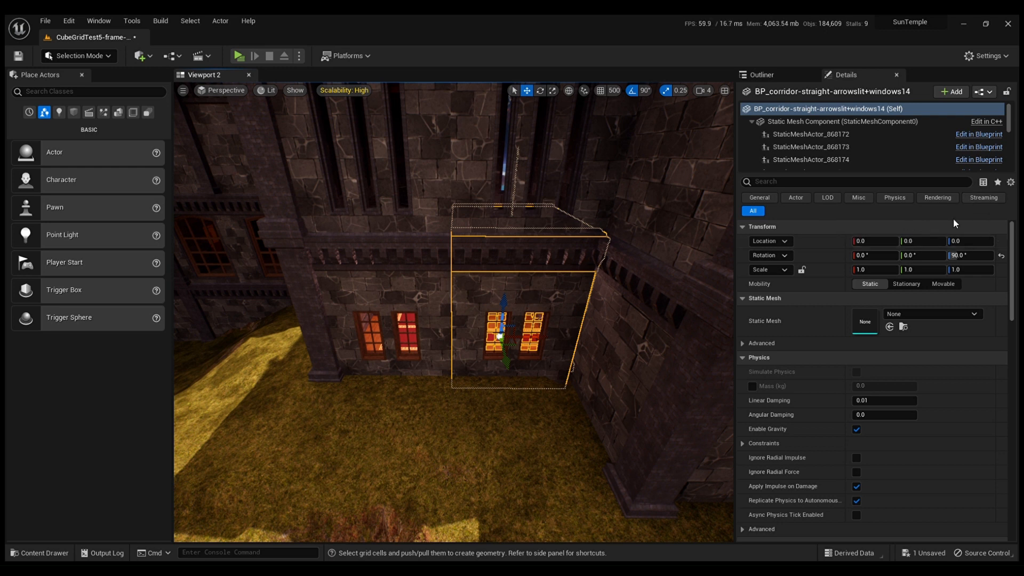
Step: Compare the transform values of the straight section and the left-corner section inside the existing carpeted corridor
right_click_drag(499, 309, 541, 302)
left_click(347, 326)
right_click_drag(347, 326, 304, 328)
mouse_move(393, 280)
right_mouse_down()
mouse_move(331, 283)
mouse_move(393, 281)
right_mouse_up()
left_click(563, 323)
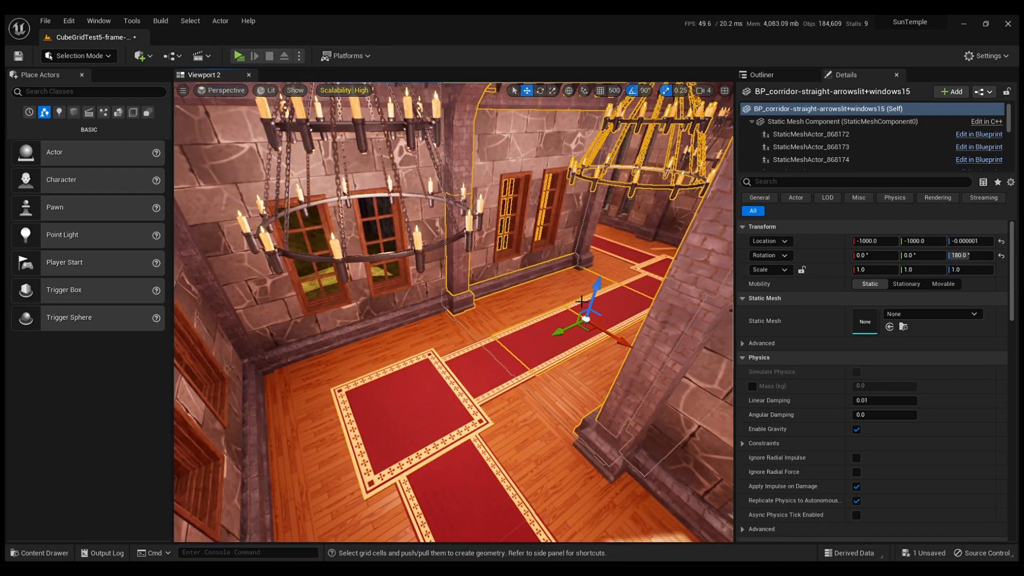
right_click_drag(563, 323, 523, 320)
mouse_move(681, 322)
right_mouse_down()
mouse_move(715, 315)
mouse_move(682, 323)
right_mouse_up()
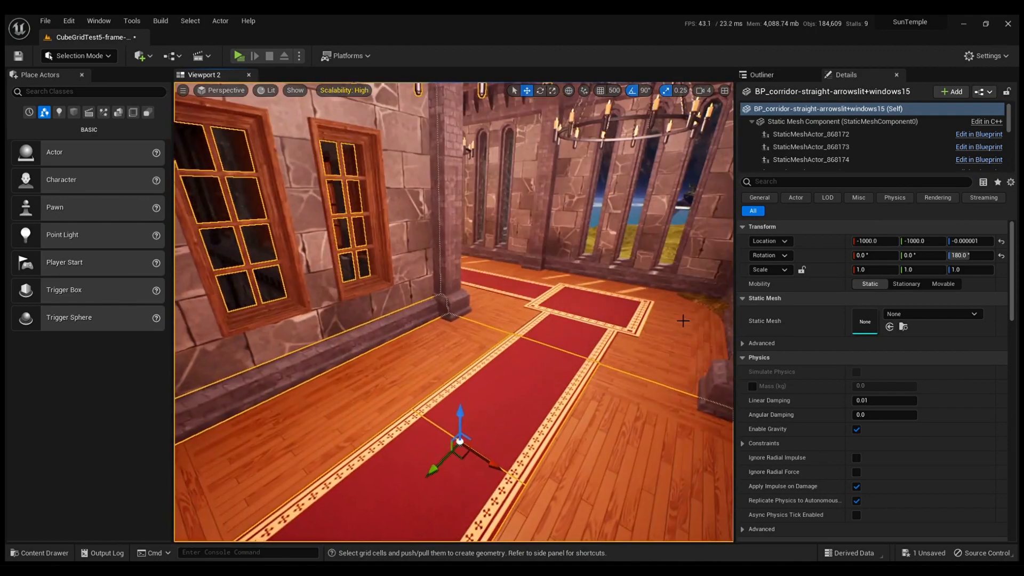
left_click(682, 322)
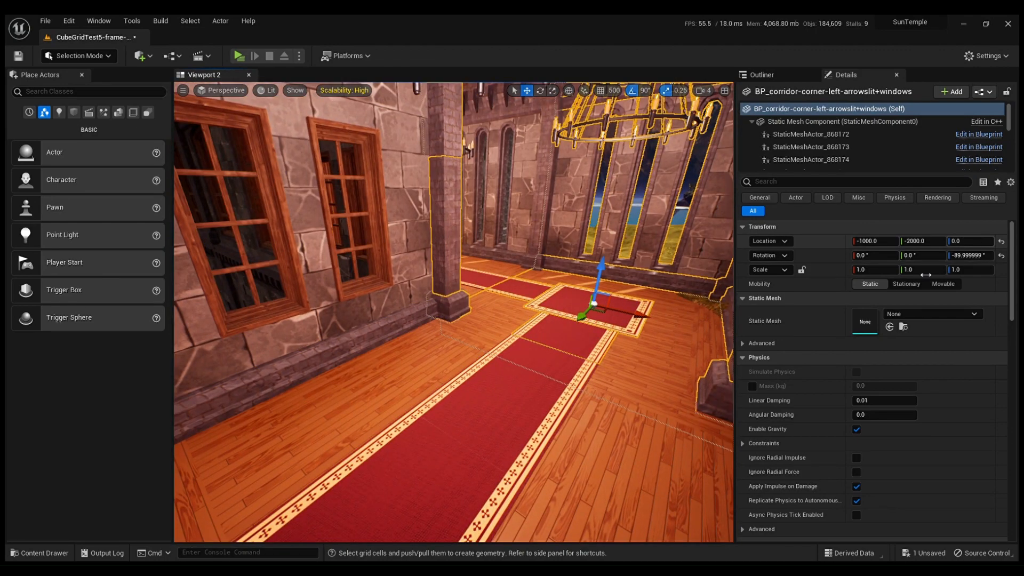
left_click(635, 440)
mouse_move(635, 440)
right_mouse_down()
mouse_move(662, 419)
mouse_move(635, 429)
right_mouse_up()
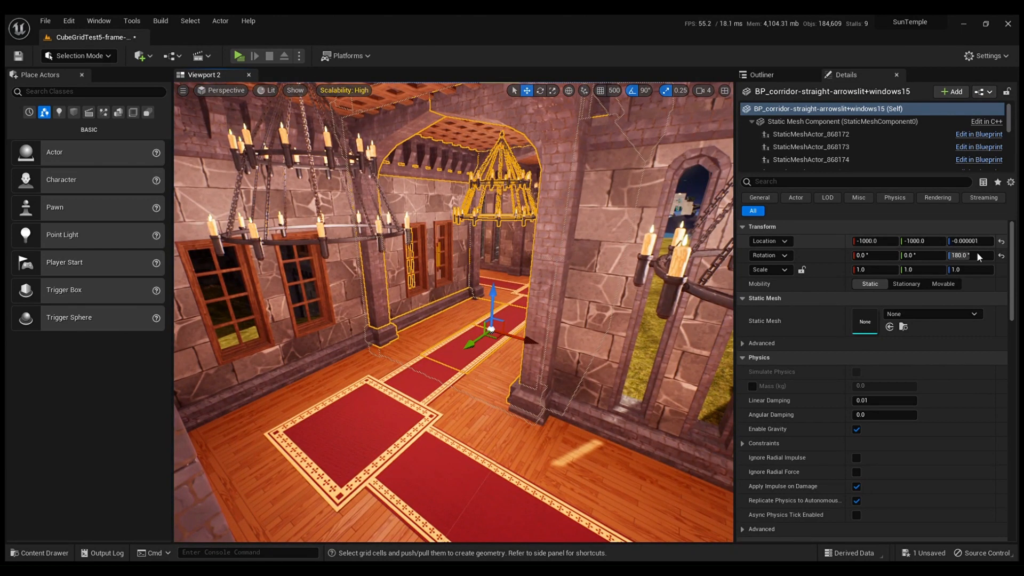
Step: Check the transform values of the corridor section at the chamber entrance and the large-window corner wall beyond it
mouse_move(506, 324)
right_mouse_down()
mouse_move(555, 323)
mouse_move(496, 358)
mouse_move(530, 364)
mouse_move(524, 328)
right_mouse_up()
left_click(485, 357)
left_click(530, 365)
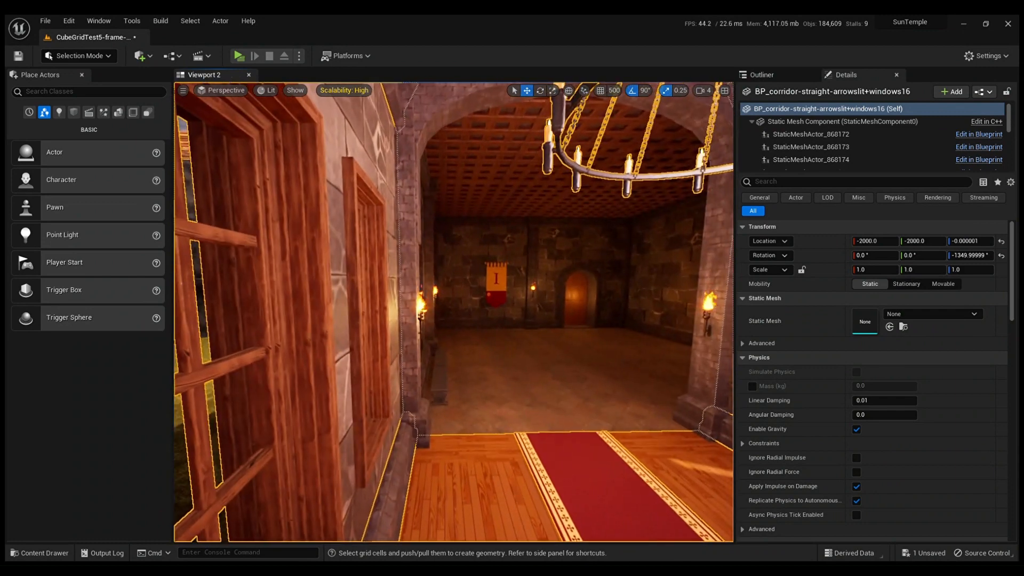
left_click(520, 320)
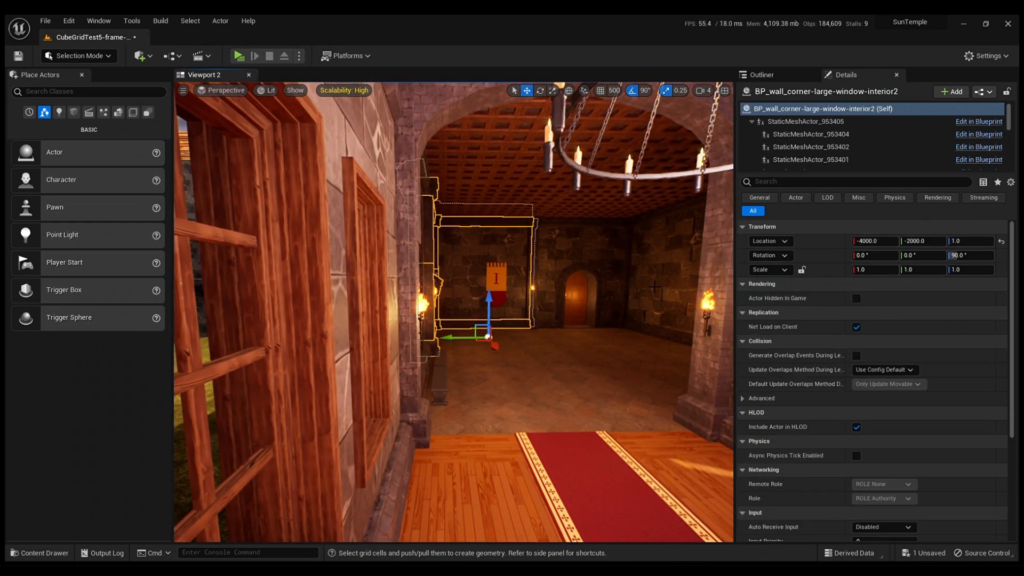
Step: Delete the straight section at the open end of the test corridor, opposite the side branch
right_click_drag(655, 287, 447, 318)
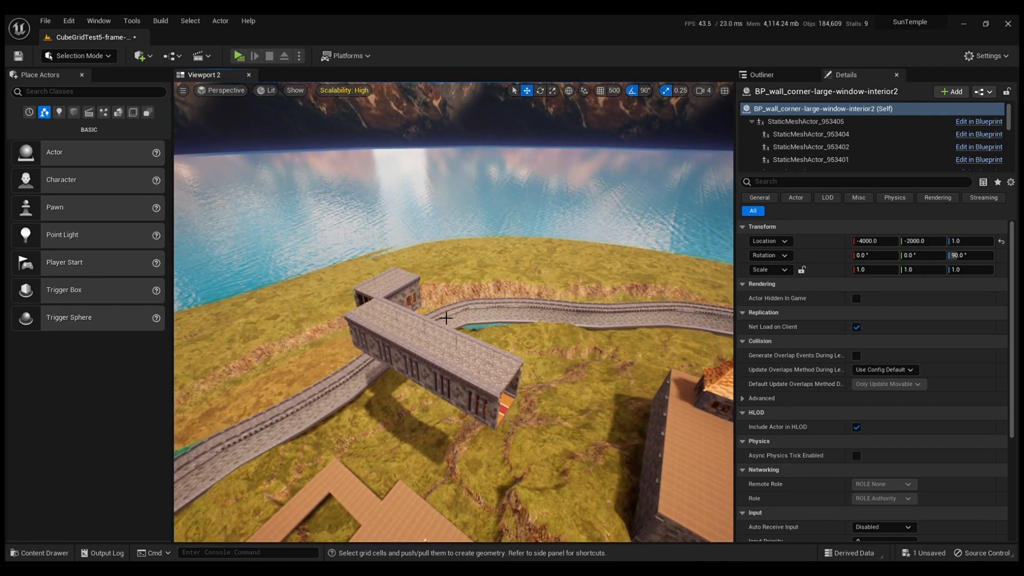
left_click(482, 385)
key("Delete")
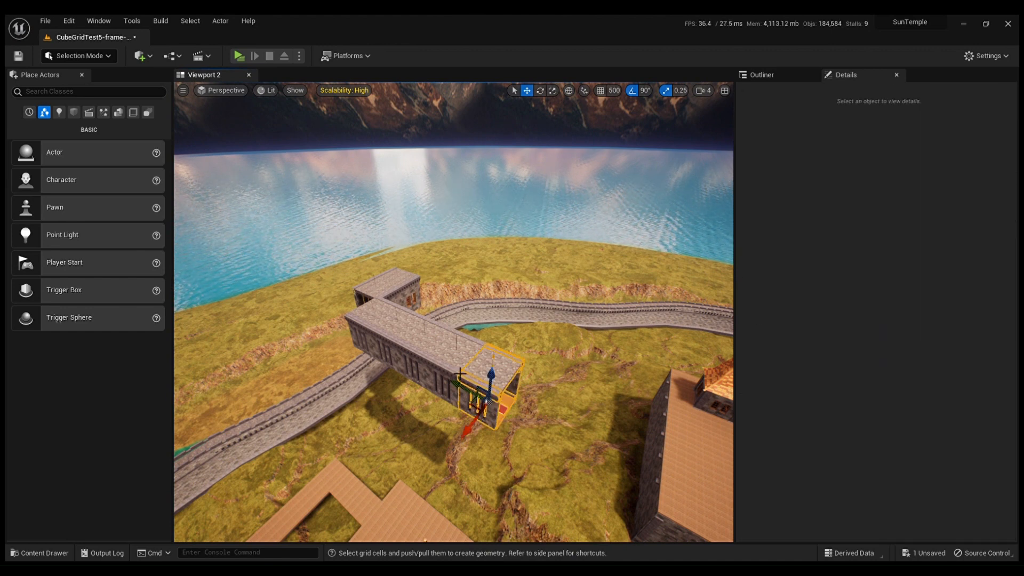
Step: Delete the other connected test corridor sections and the side branch, keeping only the single straight section beside the branch
left_click(454, 368)
key("Delete")
left_click(425, 349)
key("Delete")
left_click(396, 329)
key("Delete")
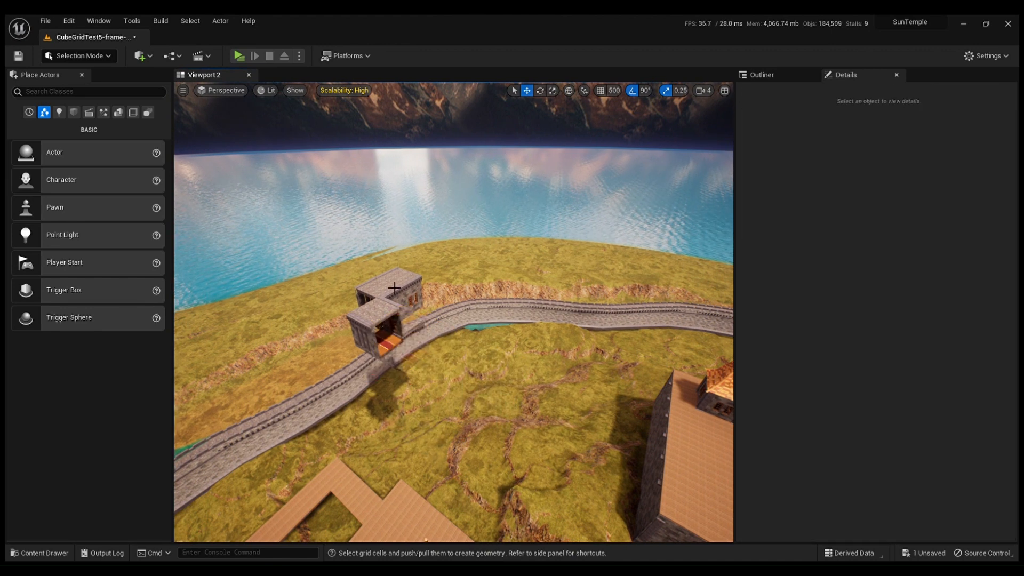
left_click(394, 295)
key("Delete")
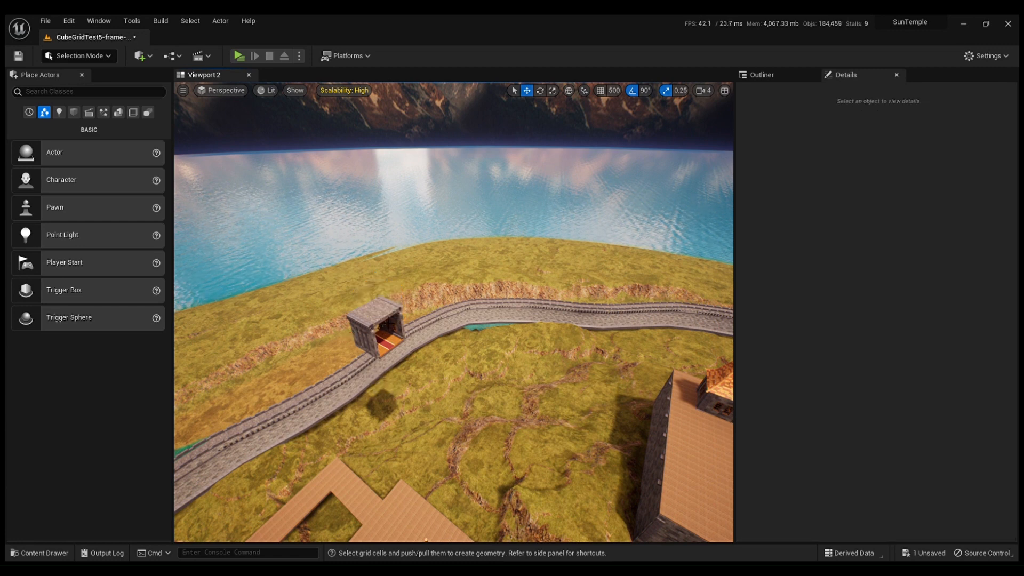
Step: Set the remaining straight corridor section's X location to -10000
left_click(377, 321)
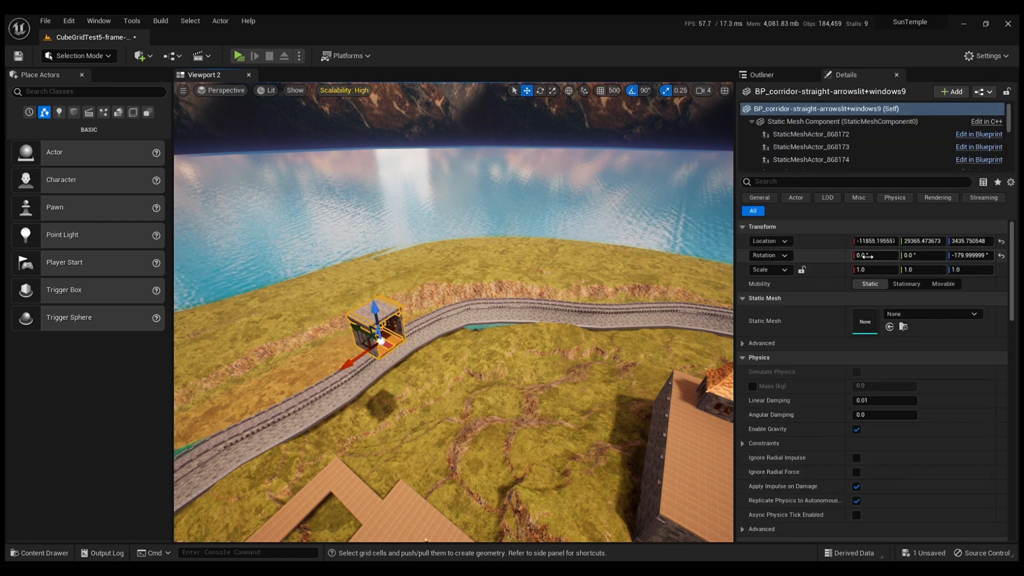
left_click(875, 241)
left_click(859, 242)
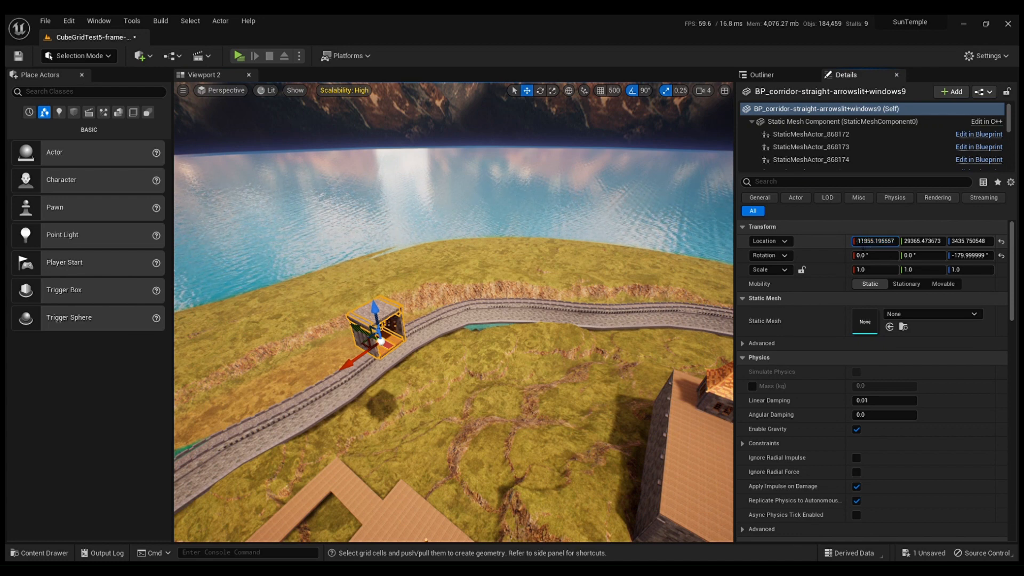
left_click_drag(863, 244, 922, 248)
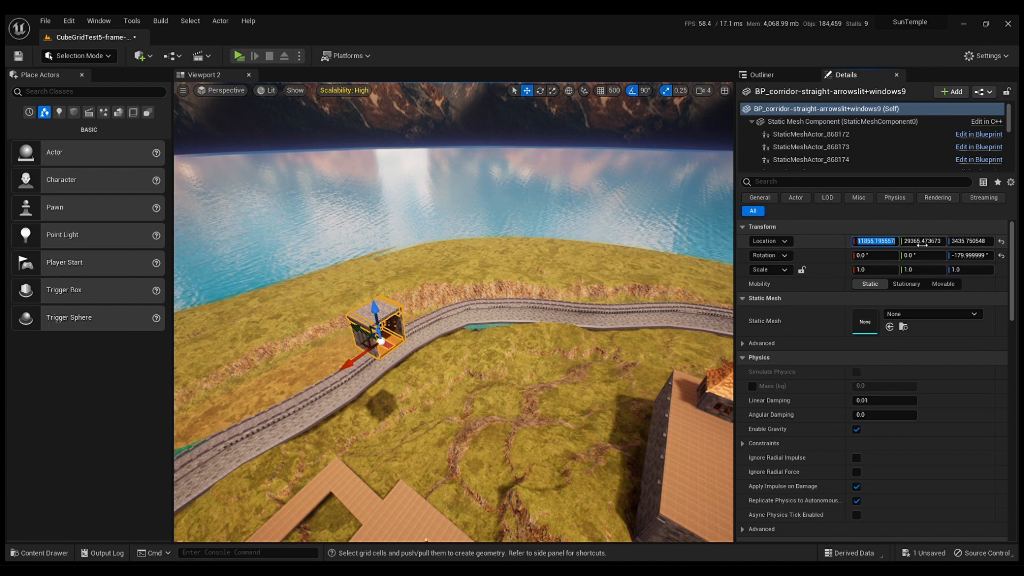
type("10000")
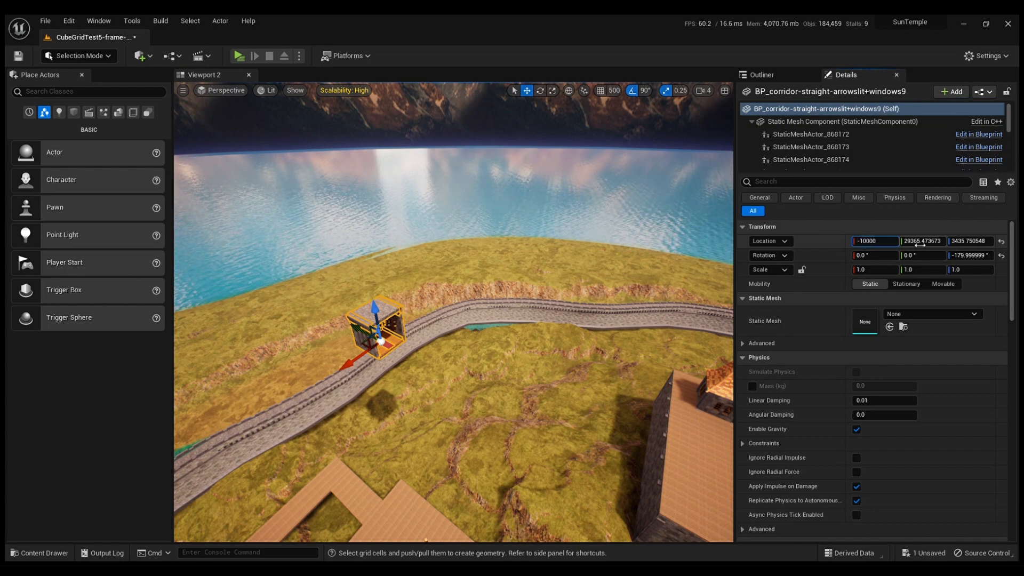
key("Return")
Step: Set the corridor section's Y location to 30000
left_click(926, 245)
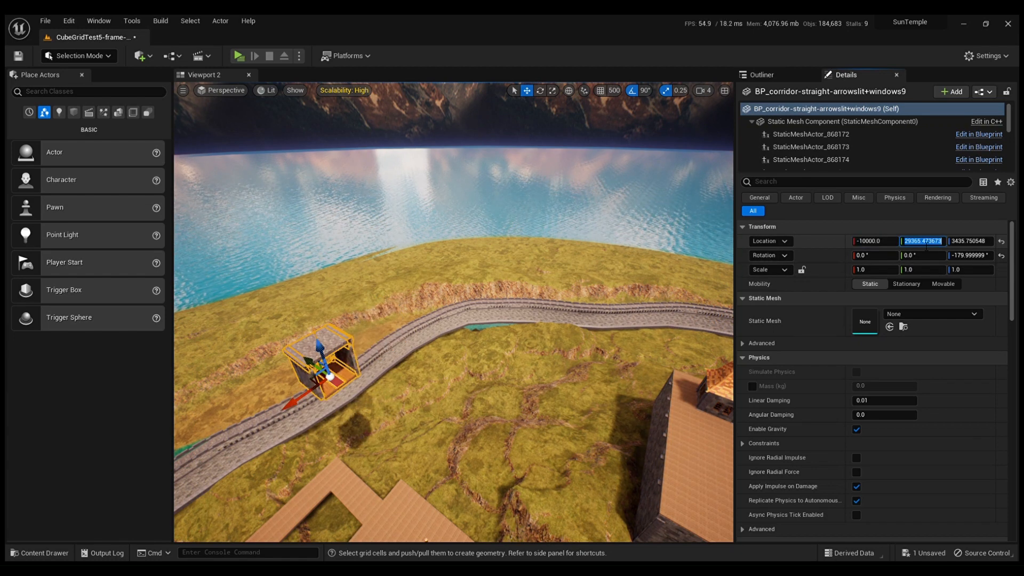
type("30")
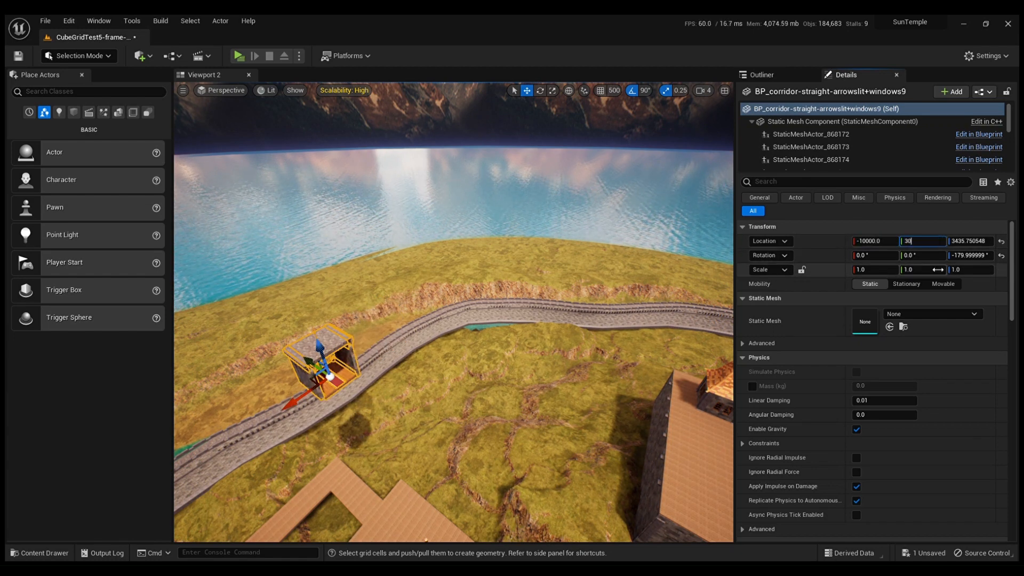
key("Return")
left_click(931, 245)
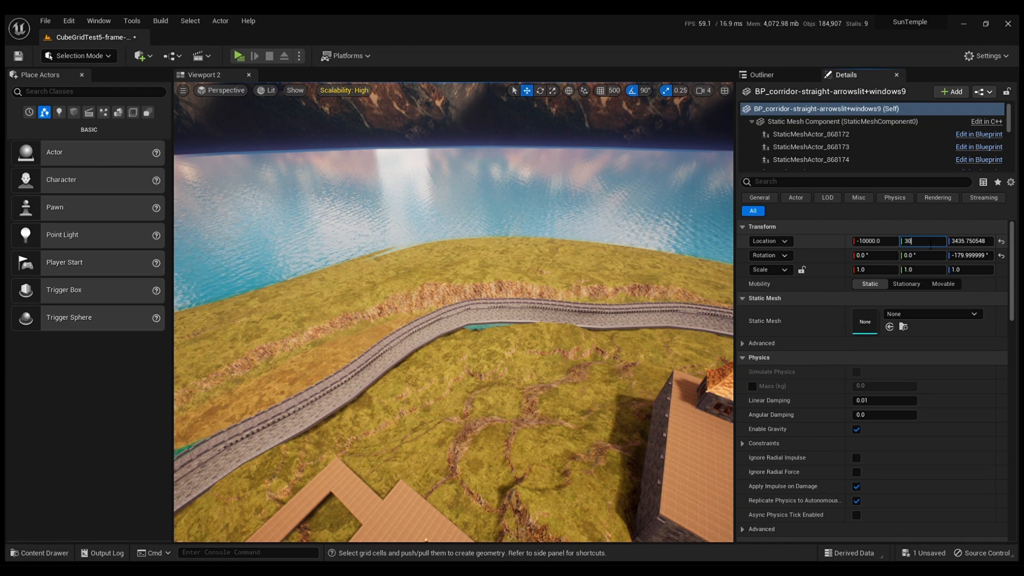
type("00")
key("Return")
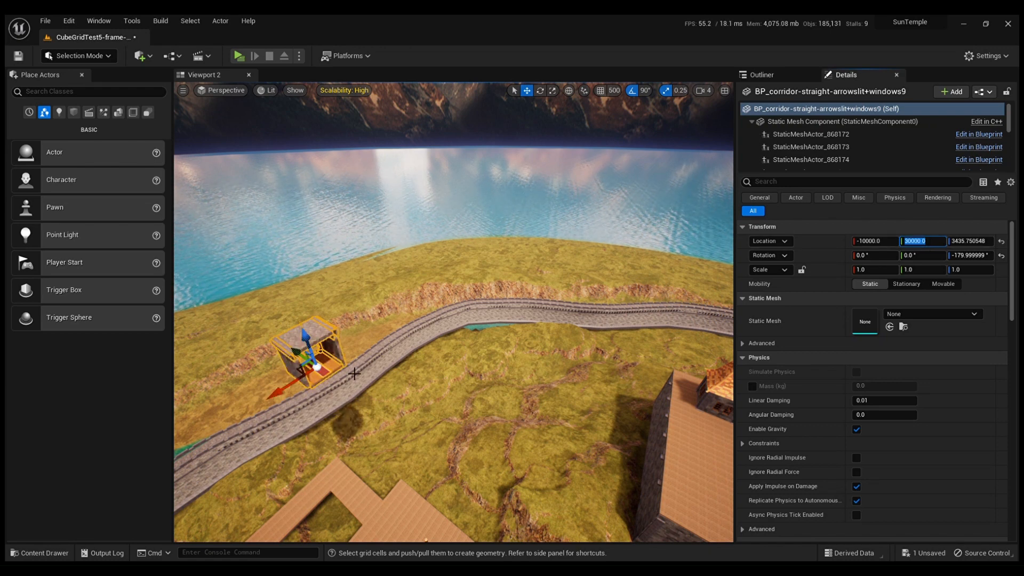
Step: Set the corridor section's Z location to 3500
key("f")
left_click(958, 241)
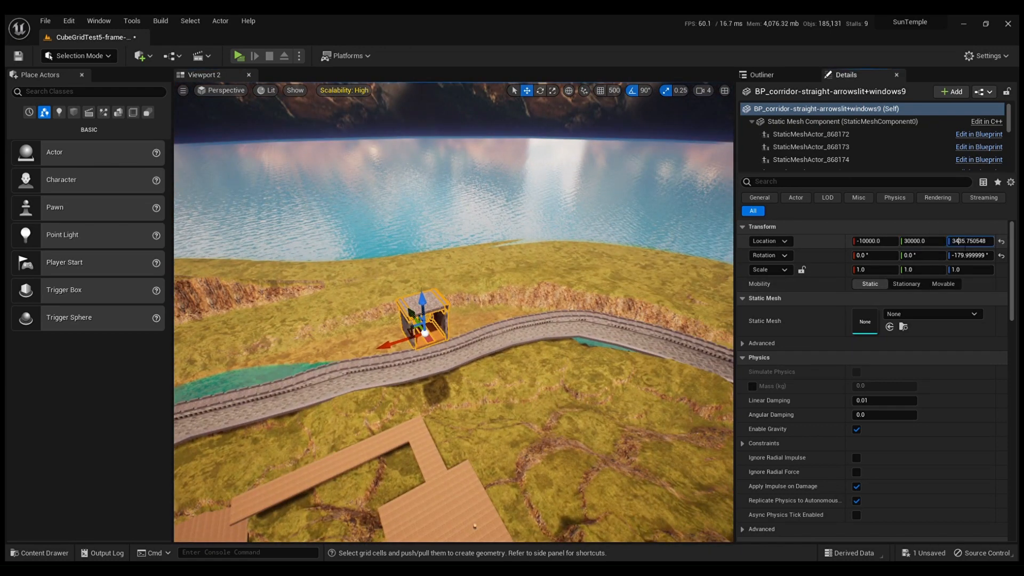
left_click_drag(956, 243, 998, 252)
type("5")
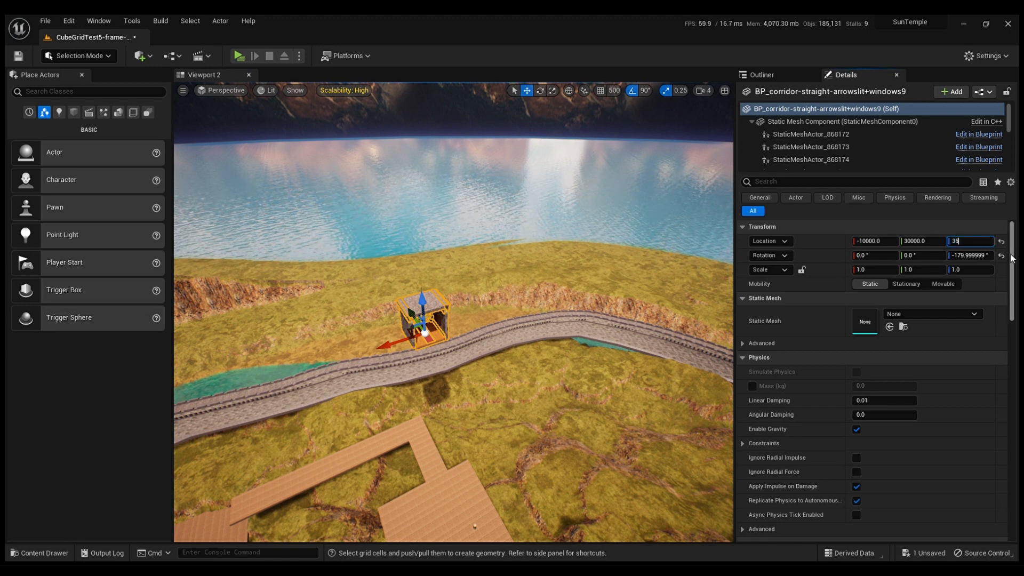
type("00")
key("Return")
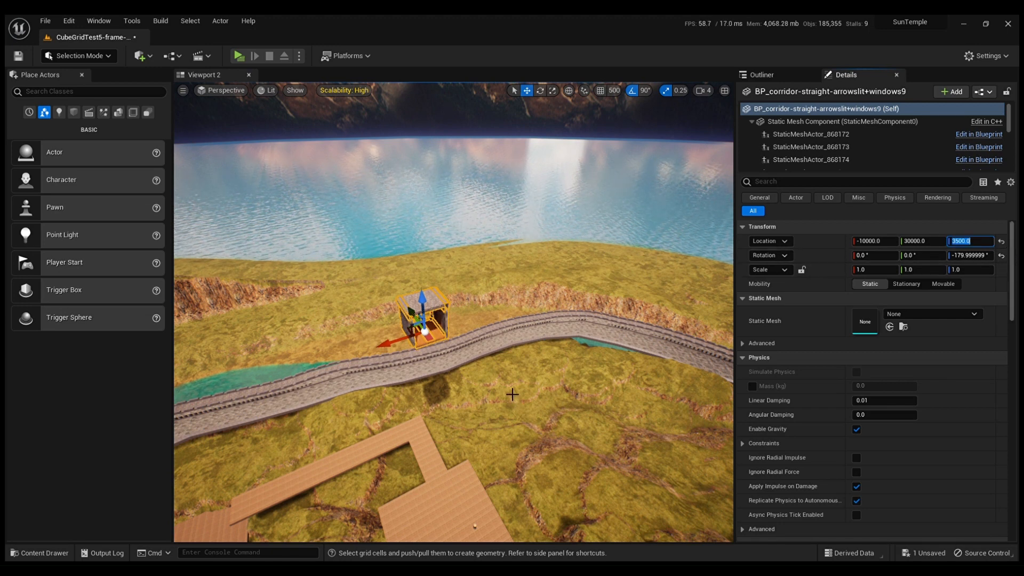
Step: Try to move the corridor section along its X axis without grid snapping
key("w")
mouse_move(475, 375)
right_mouse_down()
mouse_move(480, 355)
mouse_move(454, 352)
mouse_move(460, 381)
right_mouse_up()
left_click_drag(432, 374, 720, 326)
key("ctrl+z")
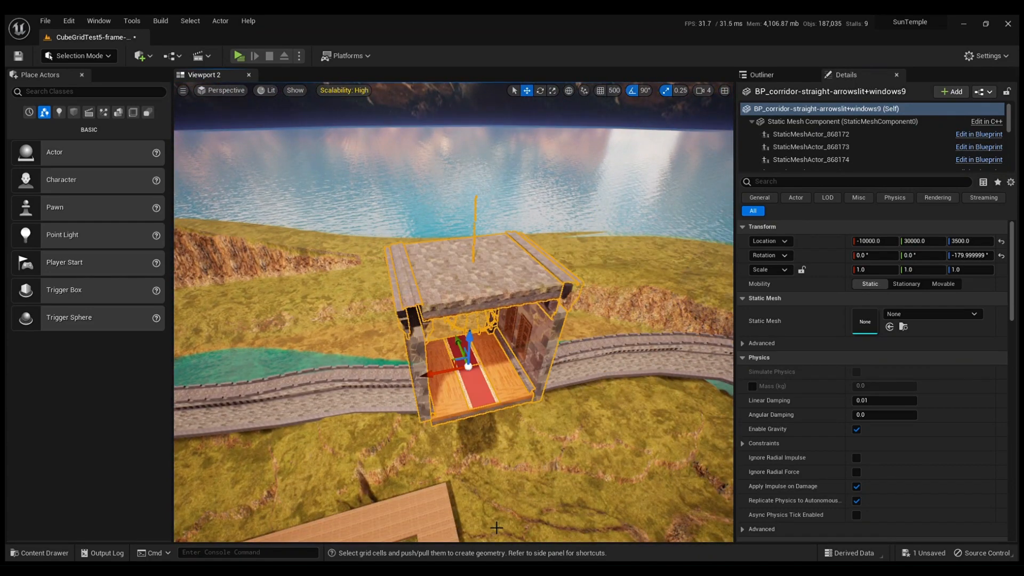
Step: Enable grid snapping at 500 units and duplicate the corridor section 1000 units along the Y axis
right_click_drag(565, 487, 567, 320)
key("a")
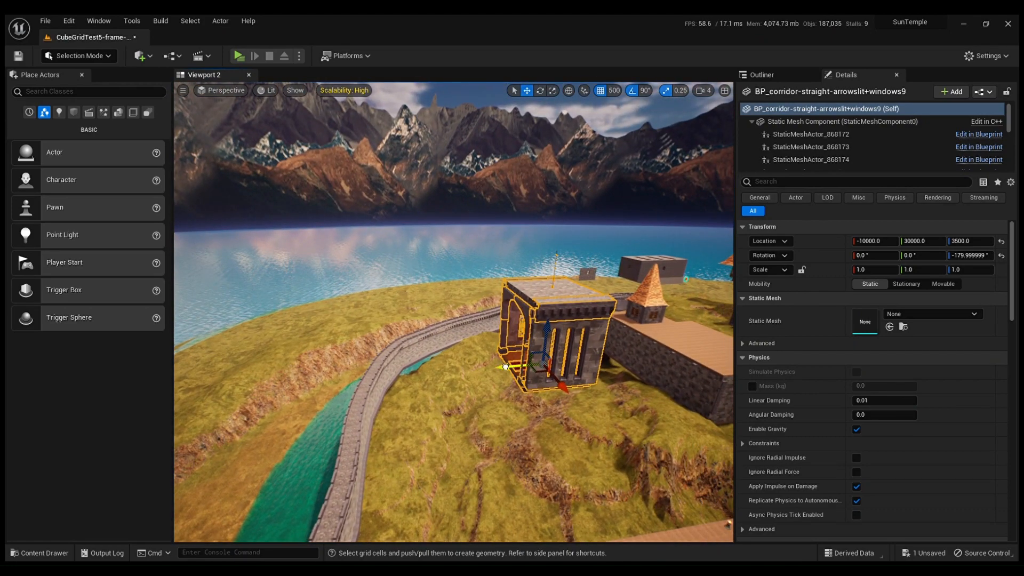
left_click_drag(515, 370, 444, 382, "alt")
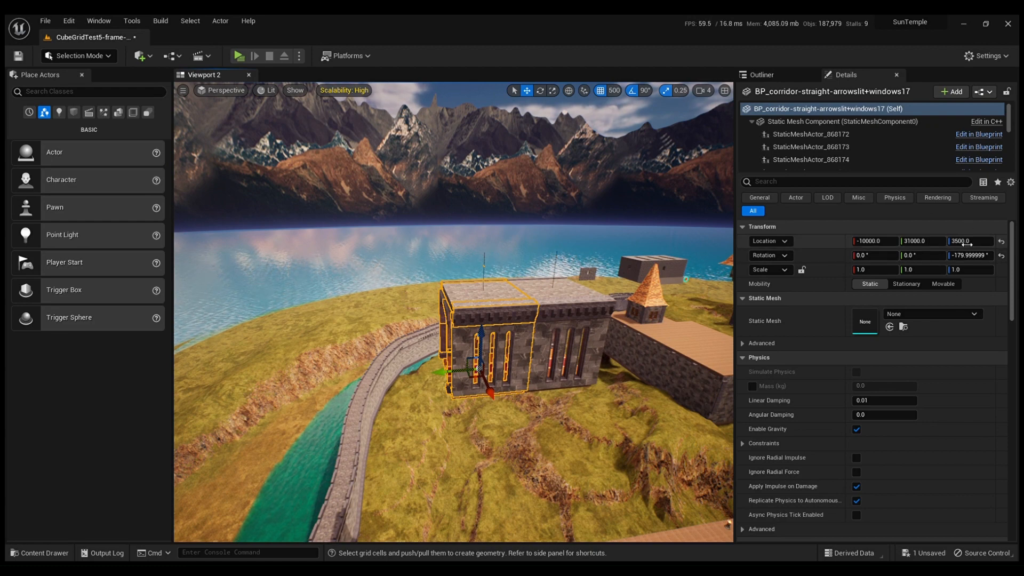
Step: Check the location and rotation of the straight arrow-slit corridor section among the castle's distant buildings
right_click_drag(651, 331, 712, 429)
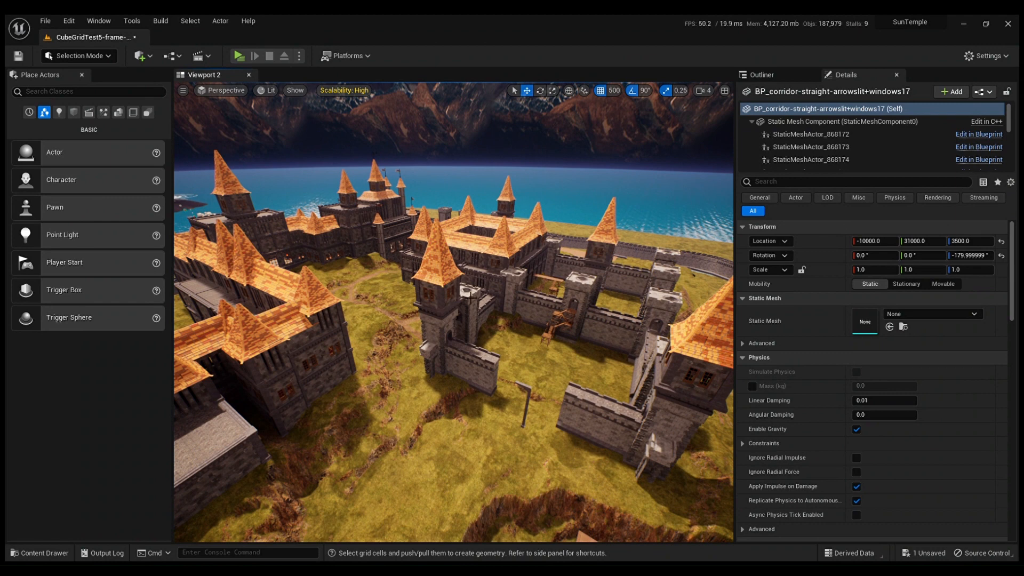
left_click(346, 261)
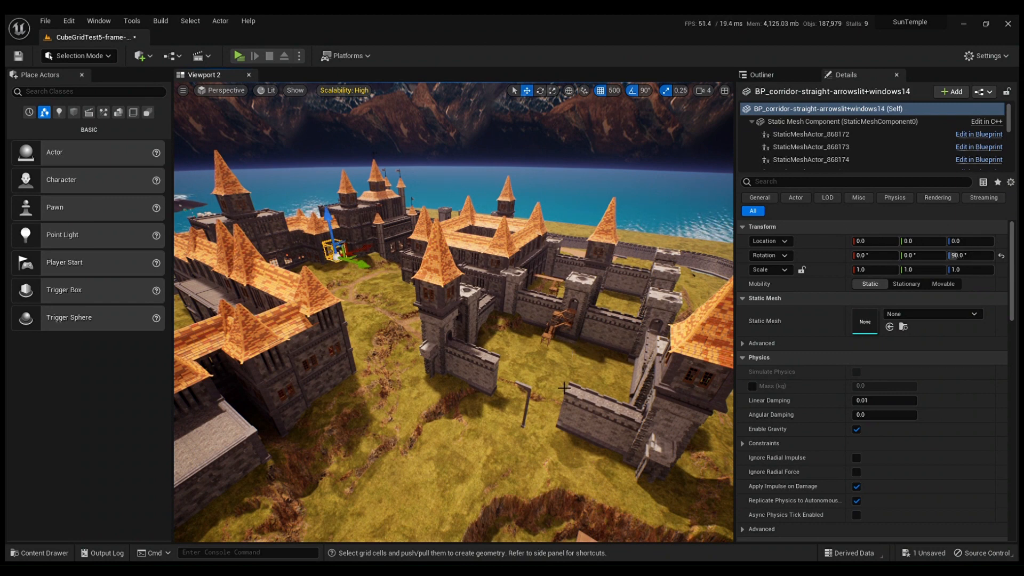
right_click_drag(564, 388, 525, 380)
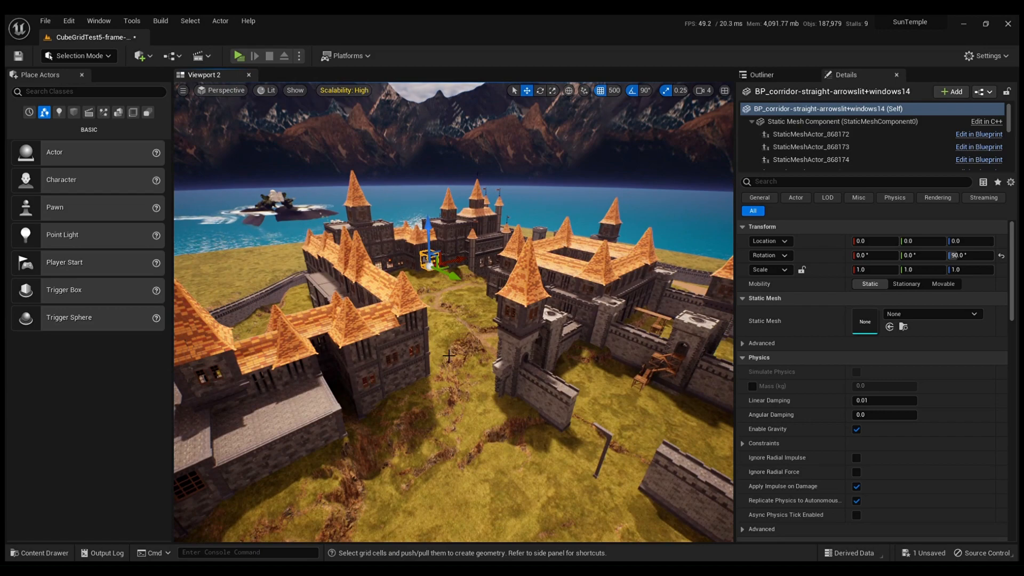
Step: Compare the transform values of the double-height arrow-slit wall and the neighbouring windowless corner wall on the square building
right_click_drag(449, 356, 392, 398)
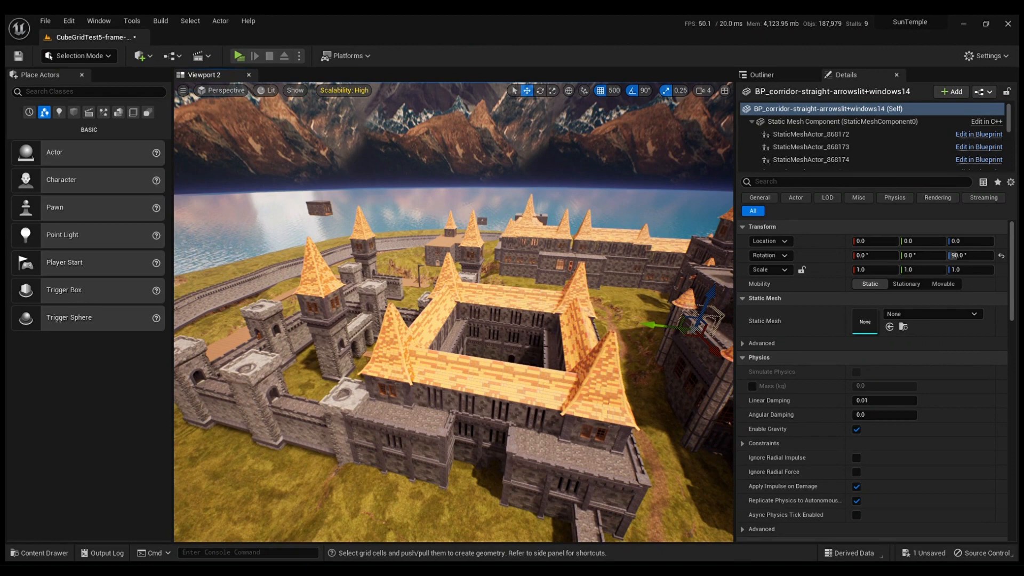
right_click_drag(549, 340, 551, 348)
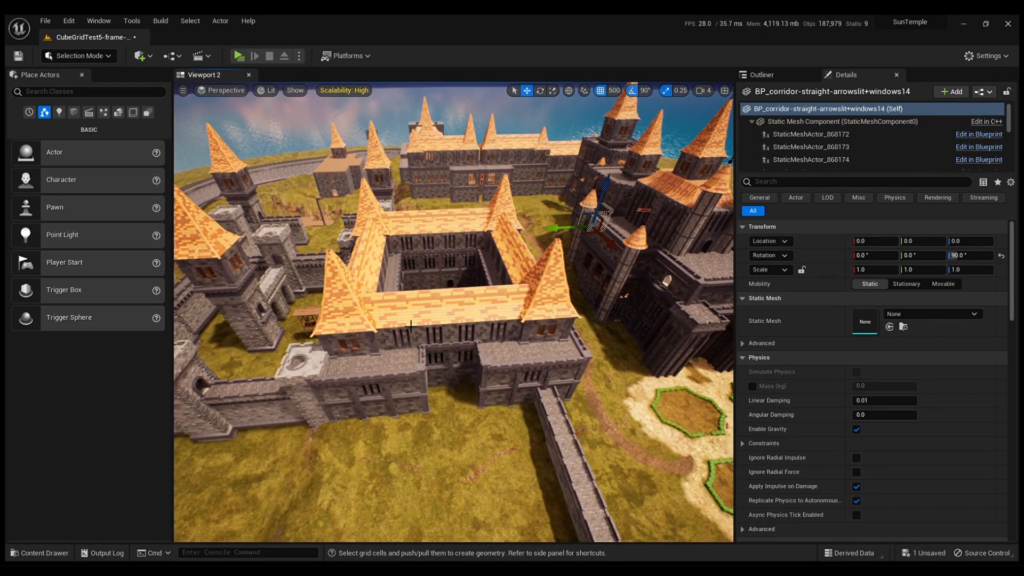
left_click(520, 363)
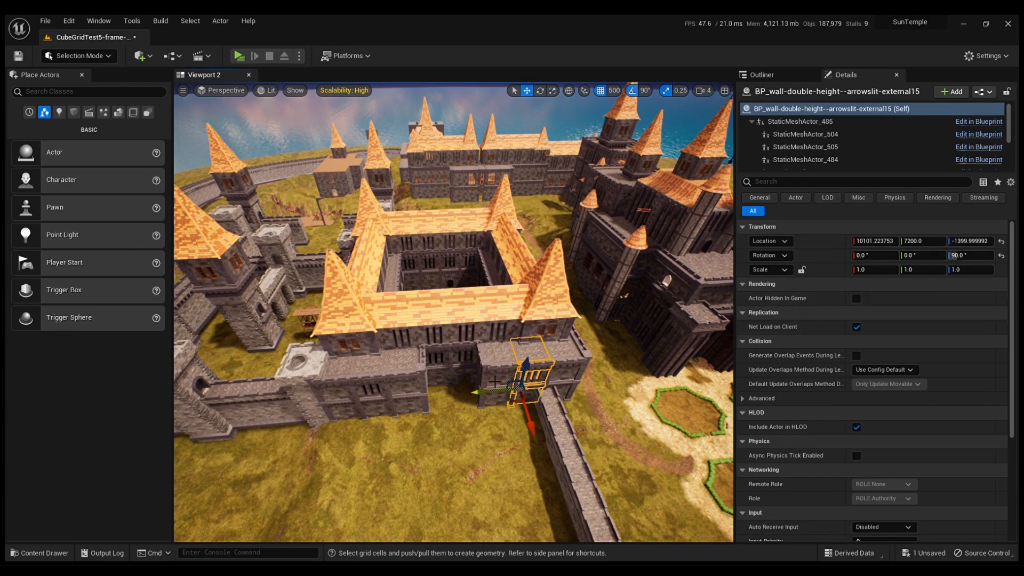
left_click(513, 356)
right_click_drag(499, 237, 501, 239)
right_click_drag(497, 281, 480, 287)
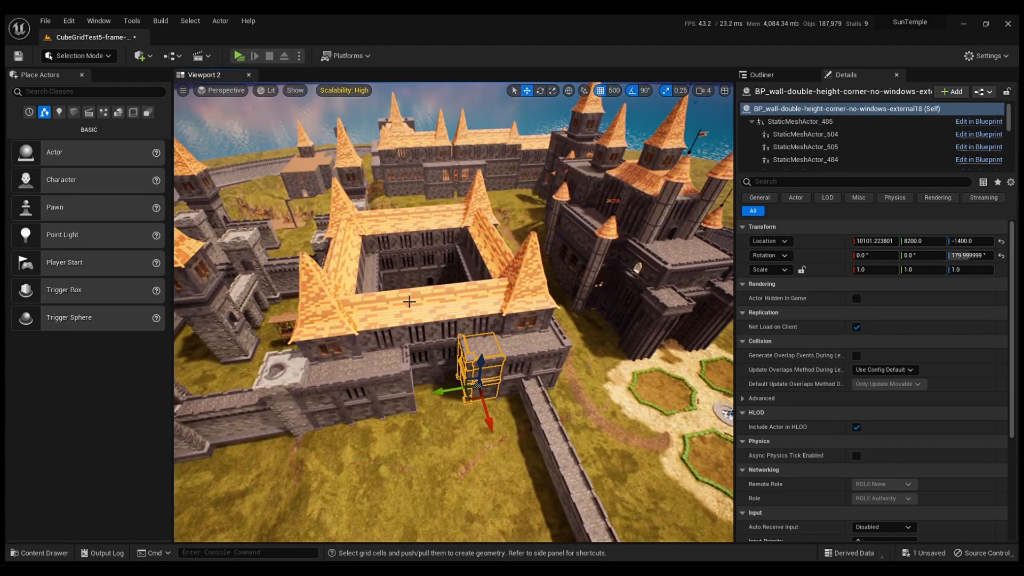
Step: Collapse the Cube grid tests, 01-Green-wing and Castle wall folders in the Outliner to reach the Square building folder
left_click(762, 76)
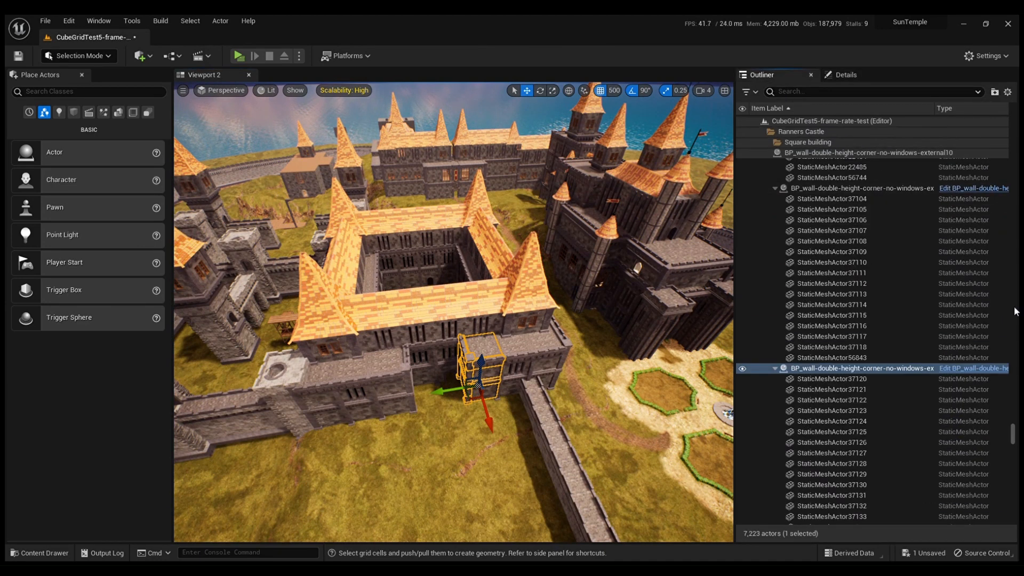
left_click_drag(1014, 430, 1016, 128)
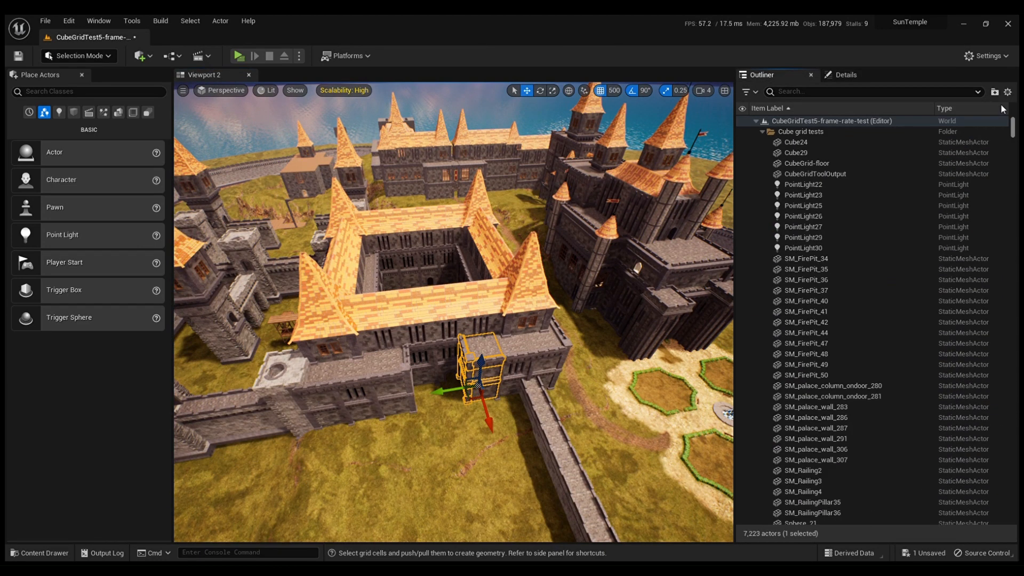
left_click(763, 132)
left_click(769, 153)
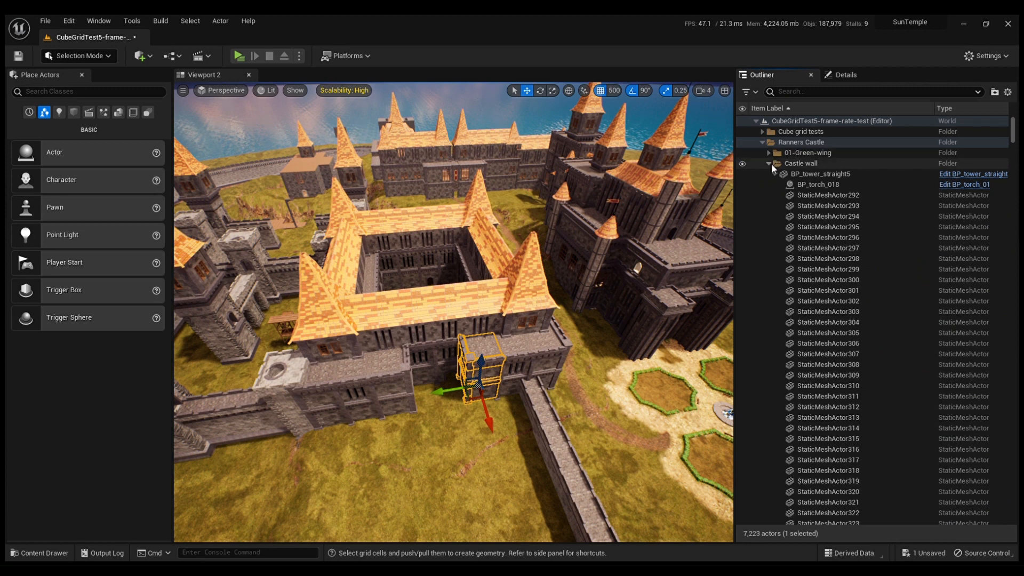
left_click(768, 174)
Step: Select the Square building actors from the first arrow-slit door wall down through SM_farplane
left_click(797, 185)
scroll(829, 319, "down", 20)
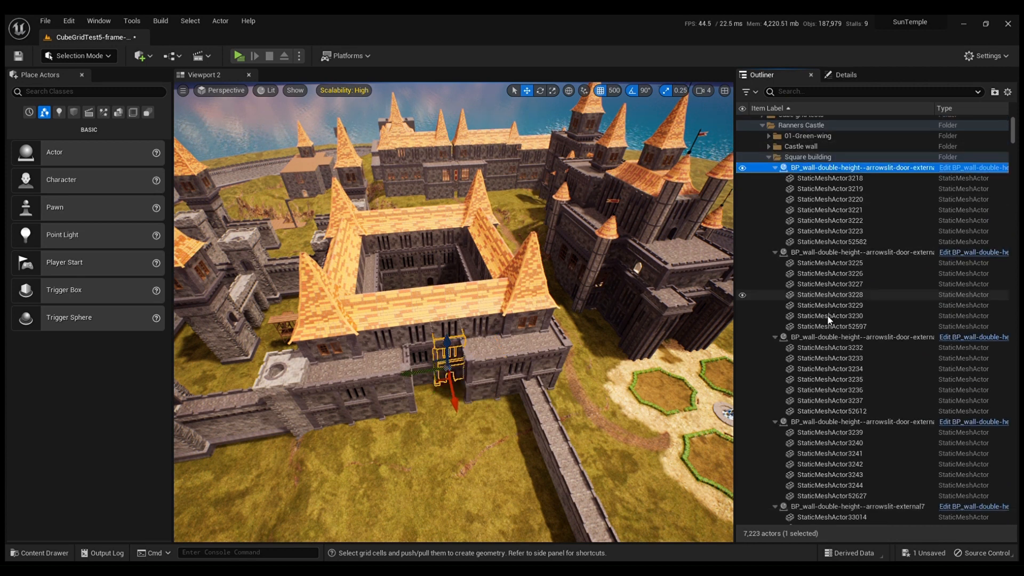
scroll(829, 319, "down", 20)
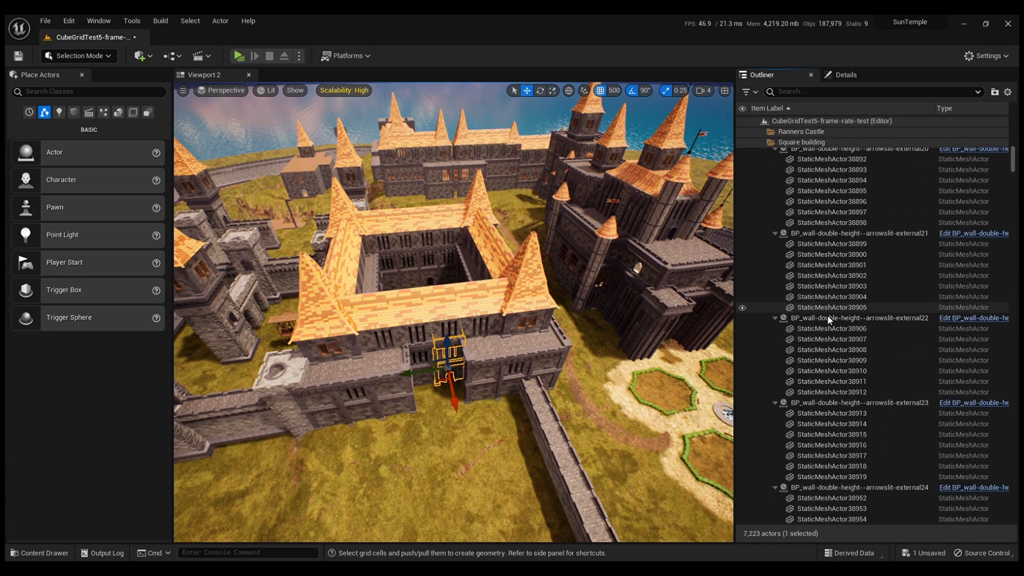
scroll(828, 319, "down", 20)
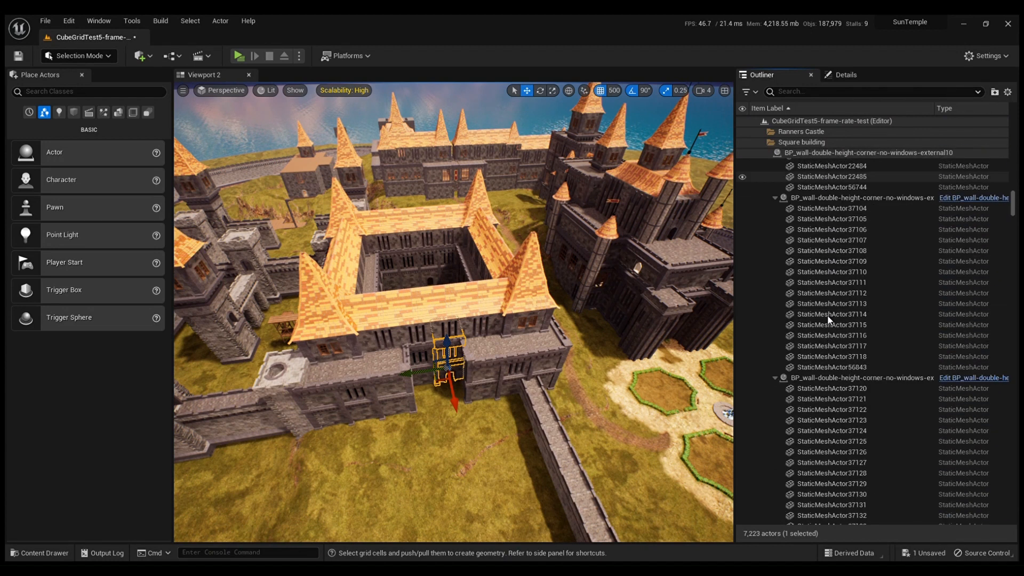
scroll(827, 320, "down", 20)
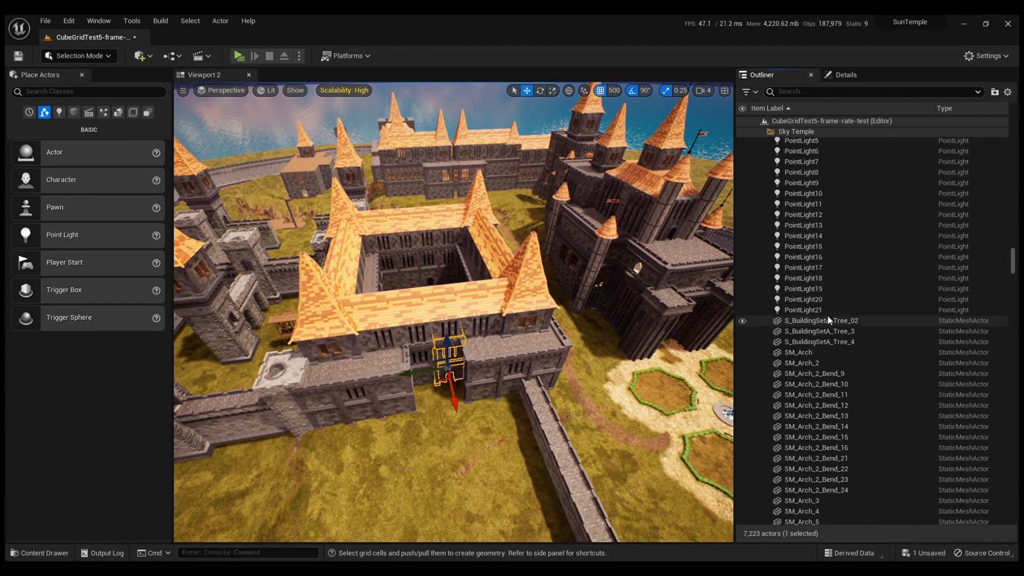
left_click(797, 244, "shift")
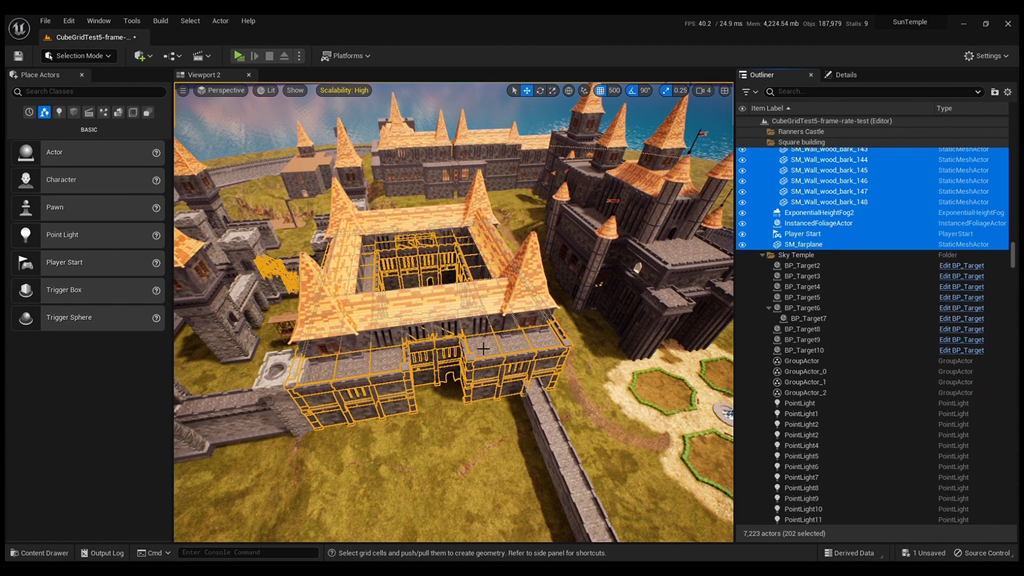
Step: Examine the available grid snap sizes, including 2,600, with the square building's parts selected
right_click_drag(421, 326, 387, 320)
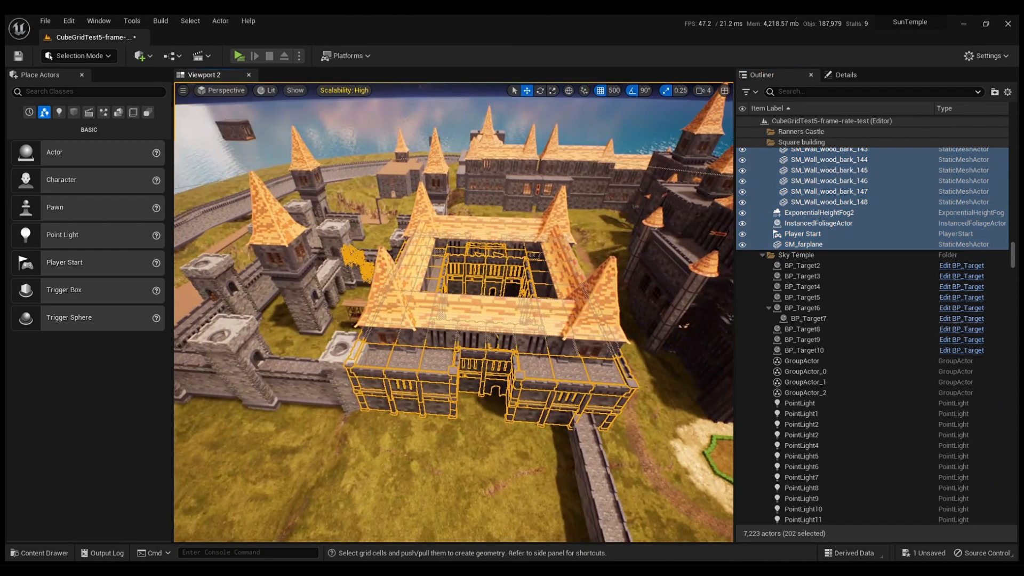
left_click(612, 91)
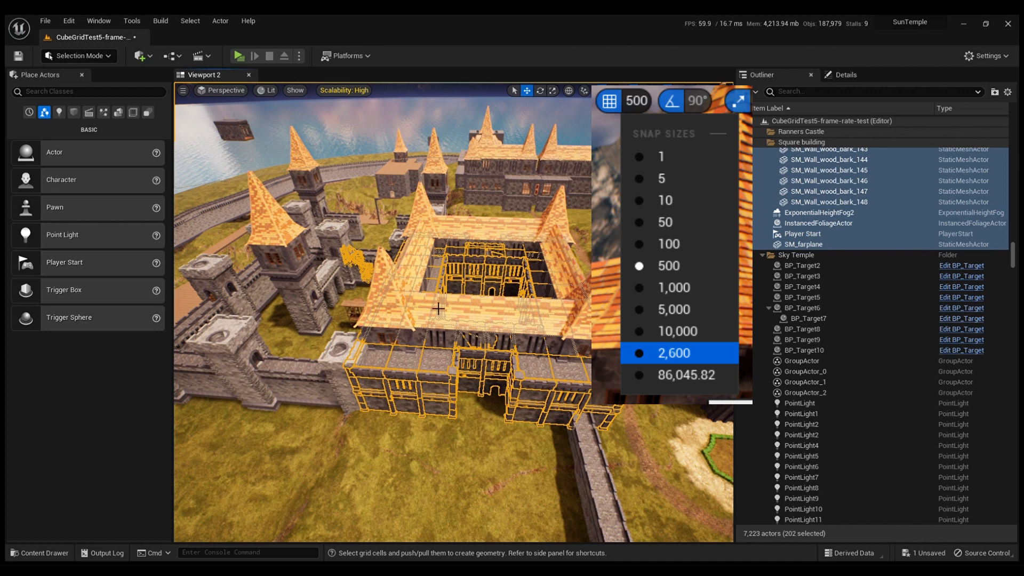
right_click_drag(632, 305, 688, 307)
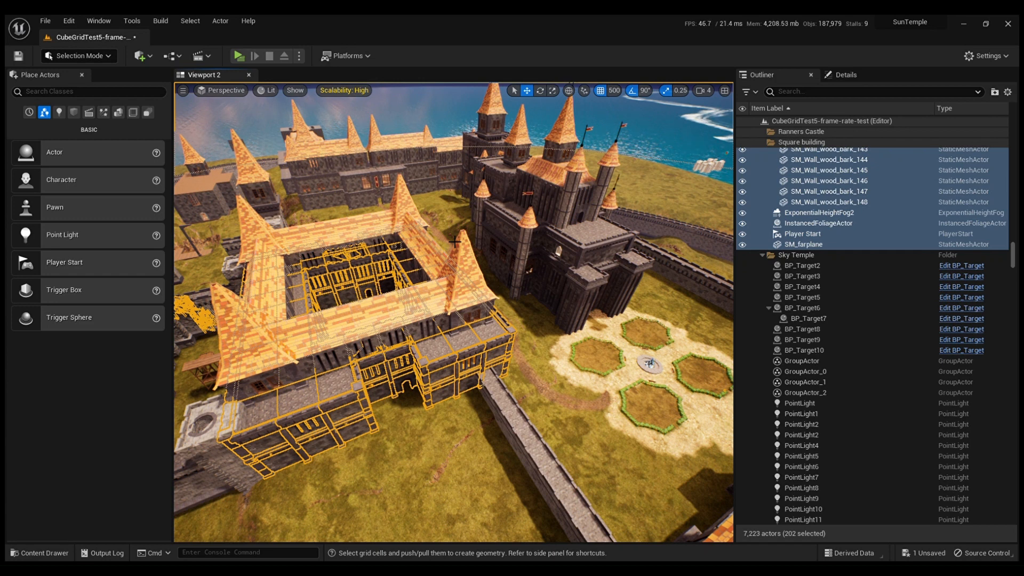
left_click(69, 22)
key("f")
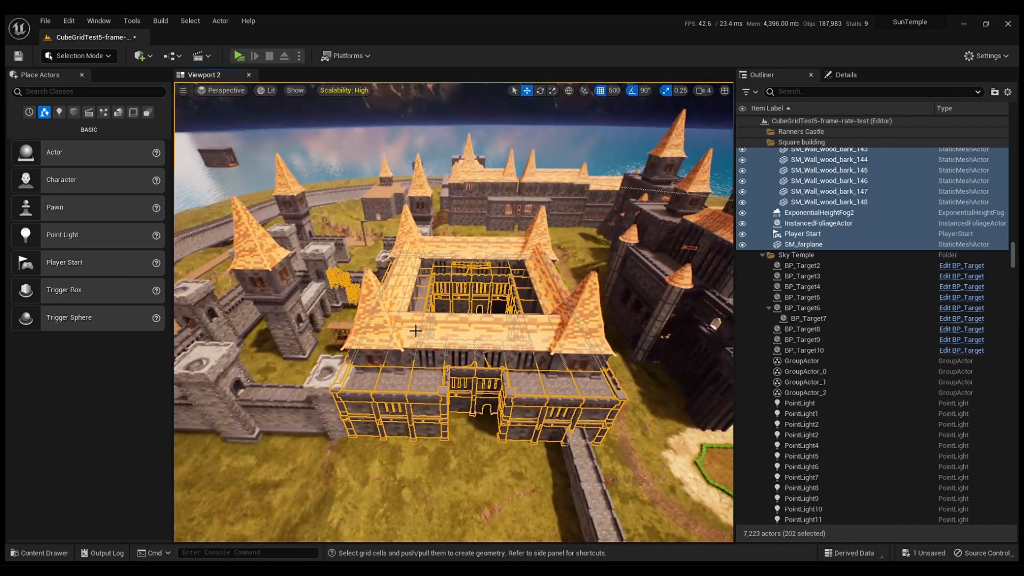
Step: Inspect the transform values of the straight arrow-slit corridor section beside the chamber in the Green wing
key("e")
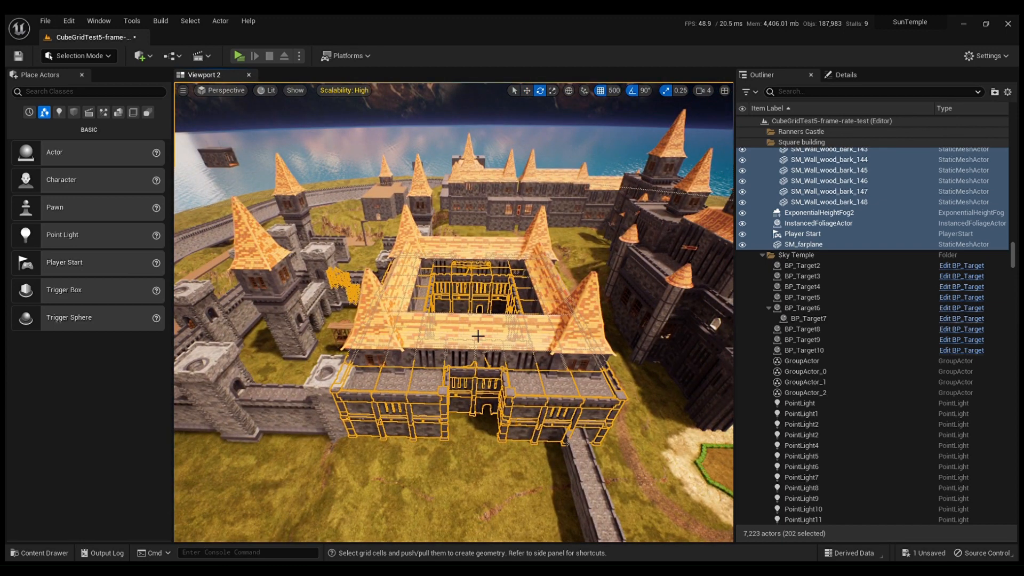
key("q")
key("w")
right_click_drag(479, 337, 513, 309)
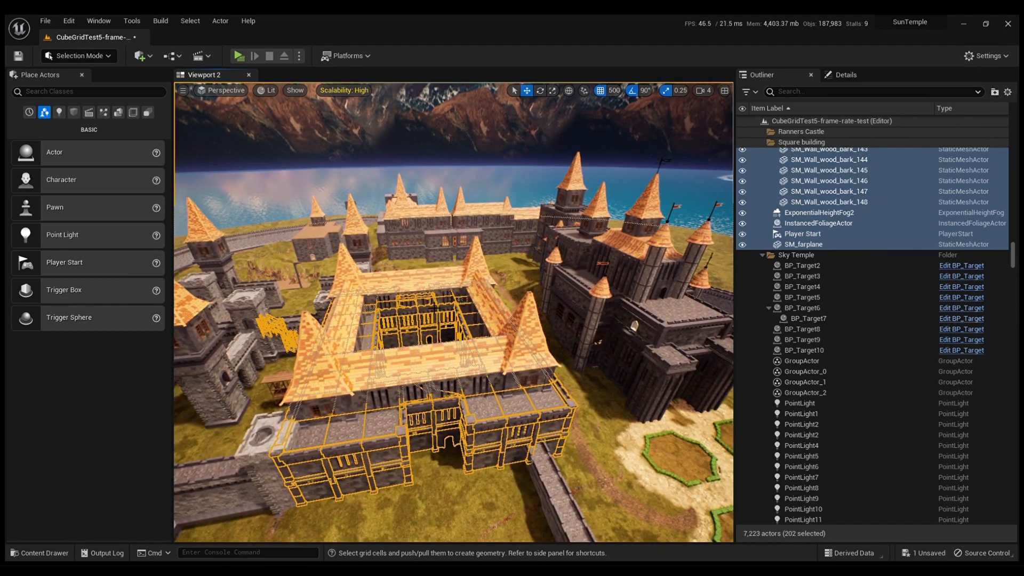
right_click_drag(435, 310, 637, 374)
key("w")
key("w")
left_click(440, 318)
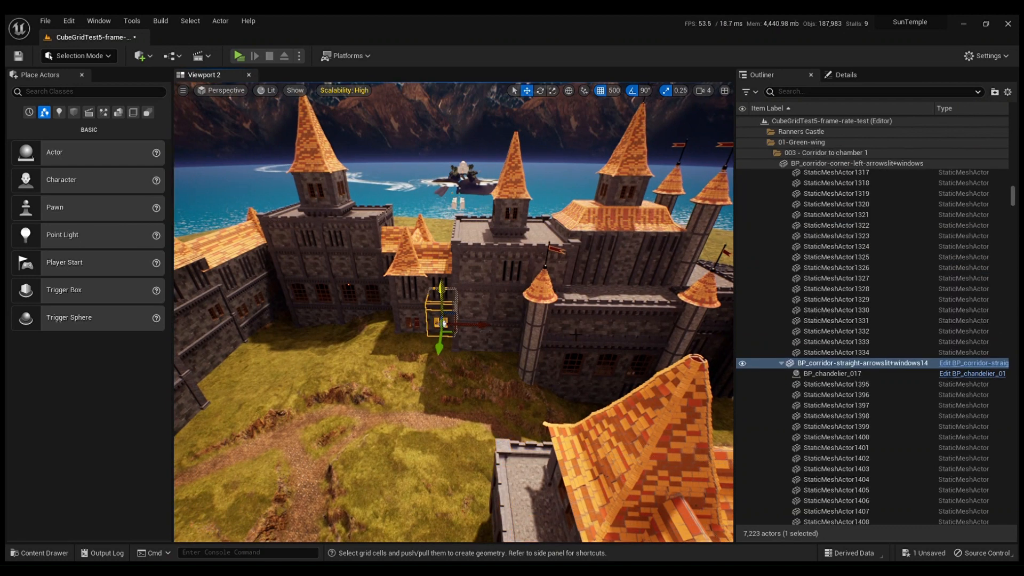
left_click(847, 75)
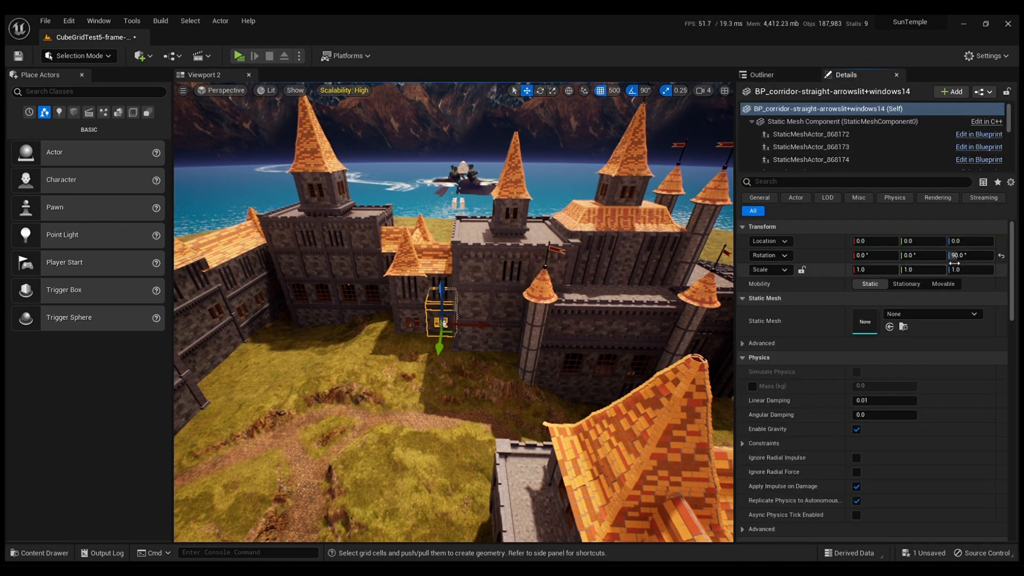
Step: Duplicate the straight arrow-slit corridor section at the open corridor end, placing the copy at X -11000, Y 32000 and rotating it to -90° about Z
key("s")
right_click_drag(514, 426, 787, 368)
key("w")
key("w")
key("s")
left_click(514, 416)
right_click_drag(513, 416, 506, 412)
key("s")
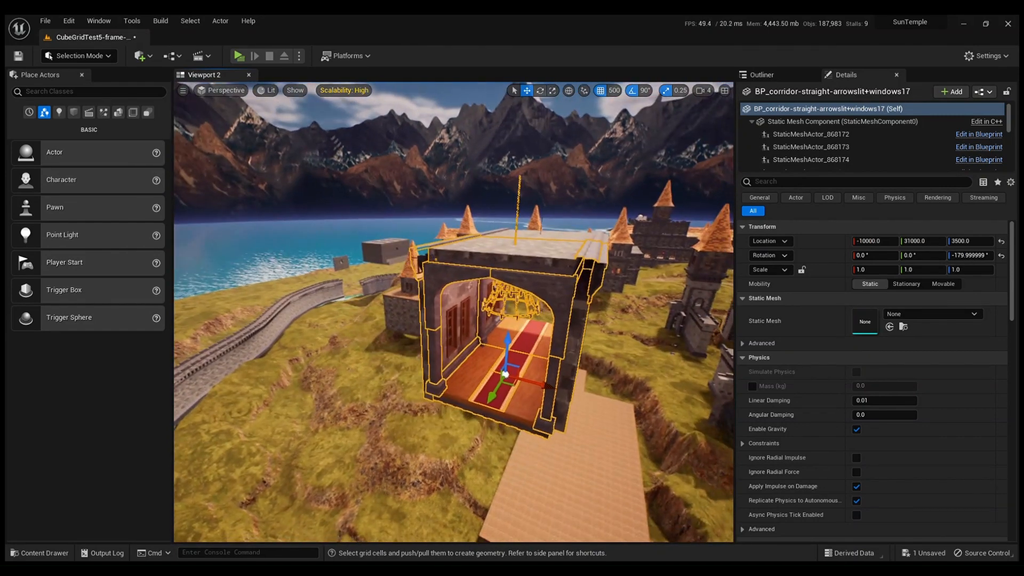
left_click_drag(495, 401, 326, 444, "alt")
key("e")
right_click_drag(528, 405, 516, 407)
key("d")
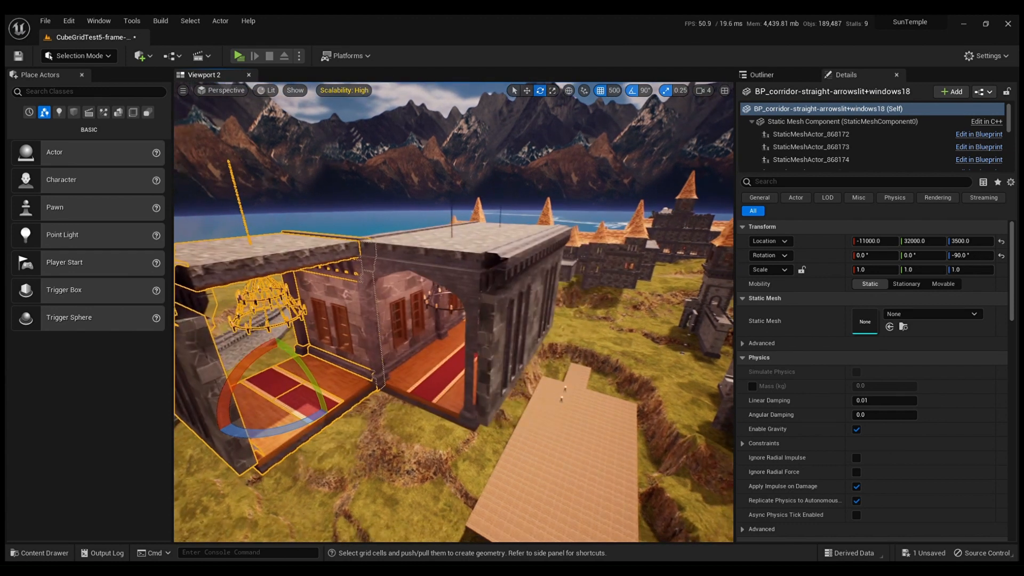
Step: Place a right corner arrow-slit and windows corridor Blueprint at X -10500, Y 31500, Z 3500, between the two straight sections
left_click(485, 395)
key("ctrl+space")
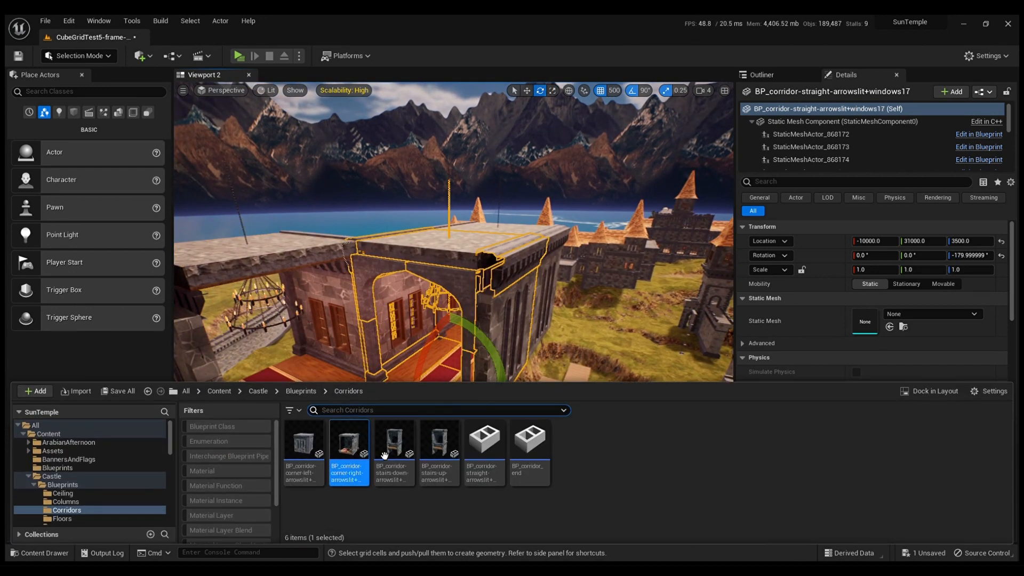
left_click_drag(363, 465, 405, 443)
key("w")
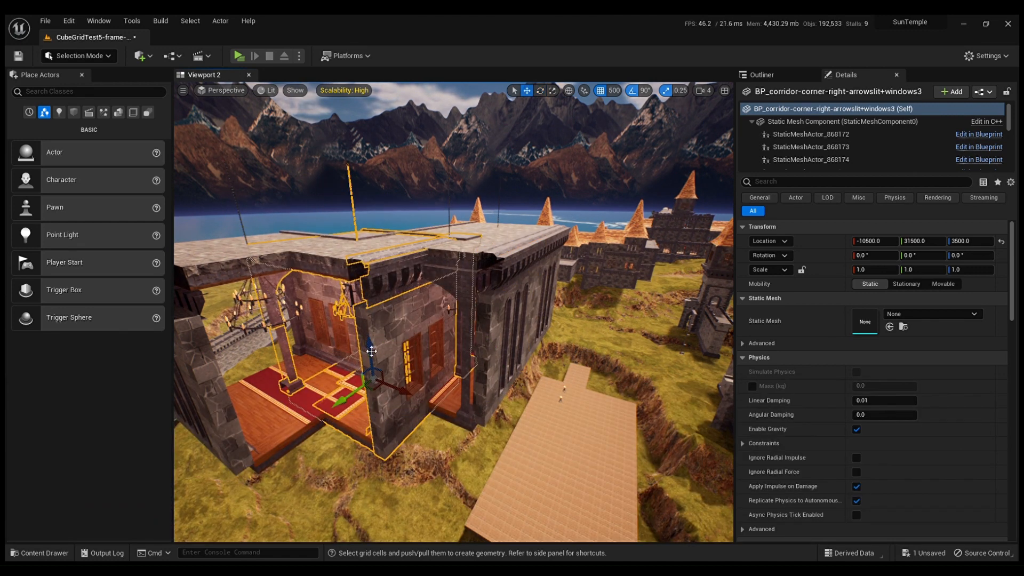
Step: Lower the right corner section to Z 3000, turn off grid snapping and raise it freely to about Z 3300
left_click_drag(368, 350, 375, 394)
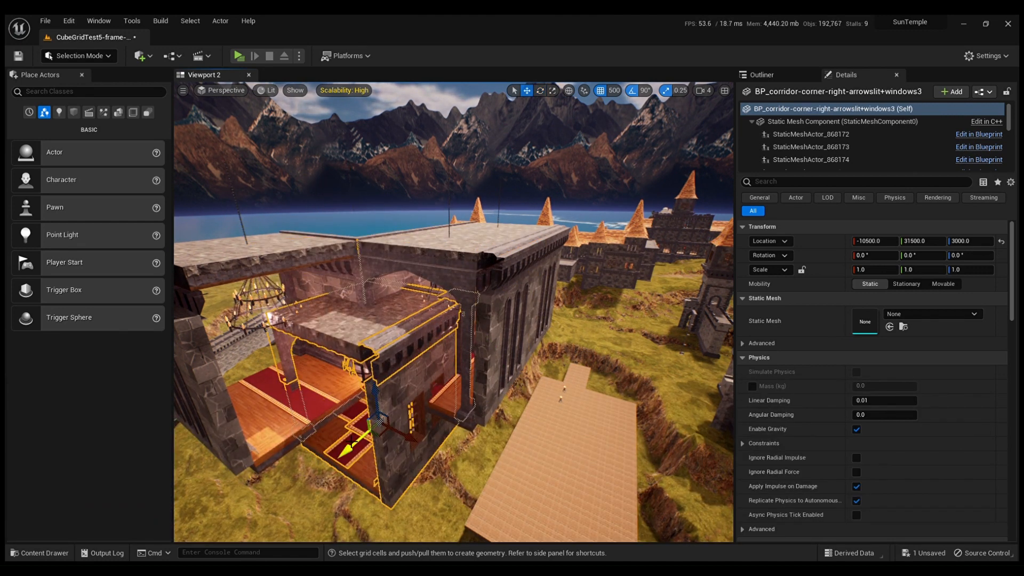
left_click(601, 91)
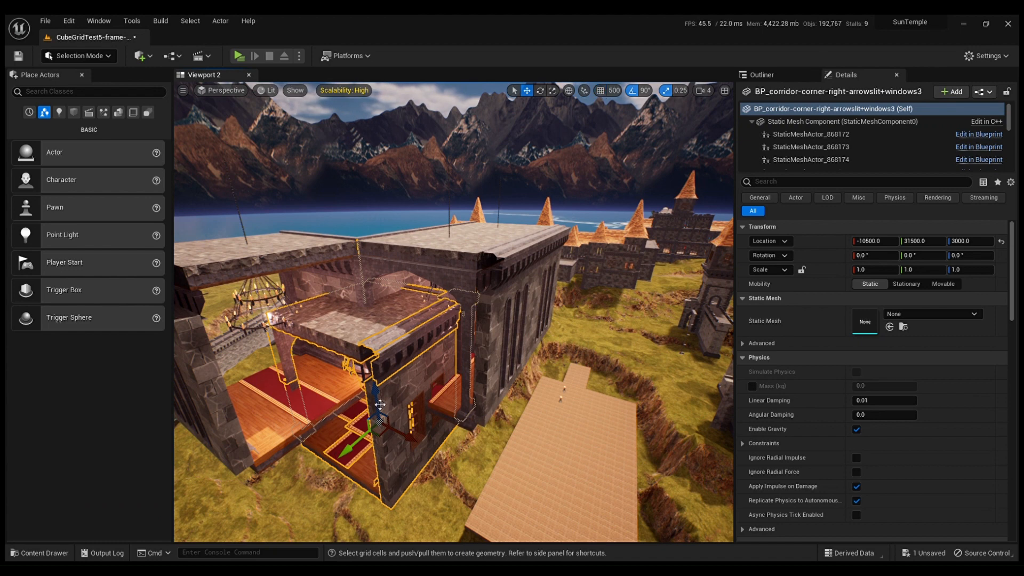
left_click_drag(375, 401, 366, 358)
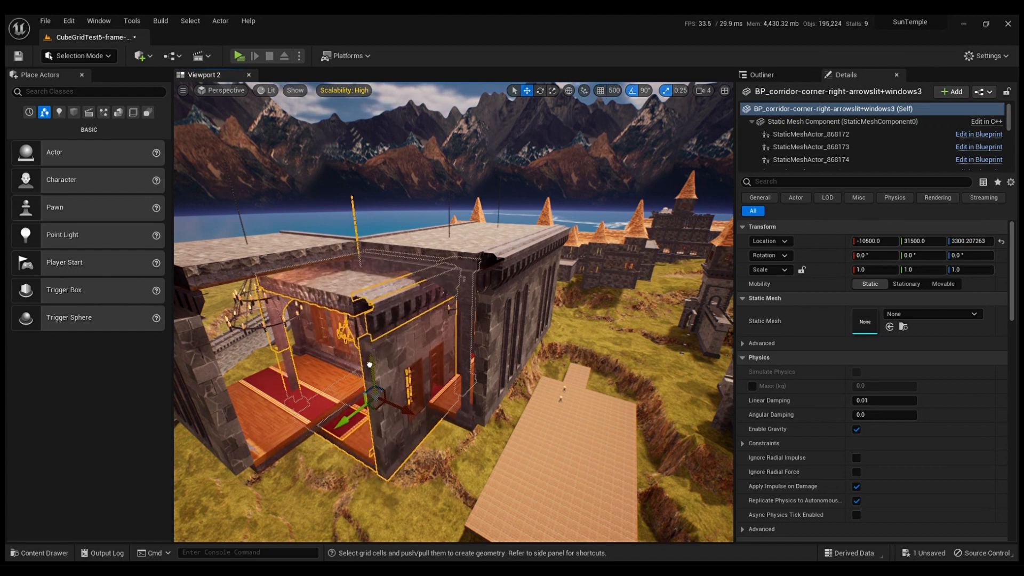
Step: Set the right corner section's Z location to 3500, matching the adjoining straight section
right_click_drag(367, 359, 315, 370)
left_click(461, 353)
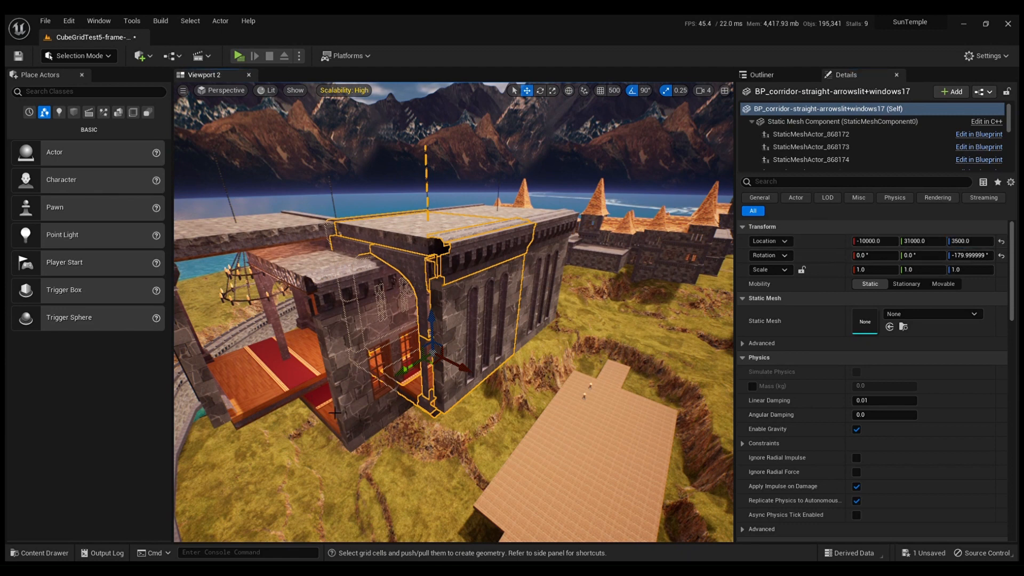
left_click(335, 412)
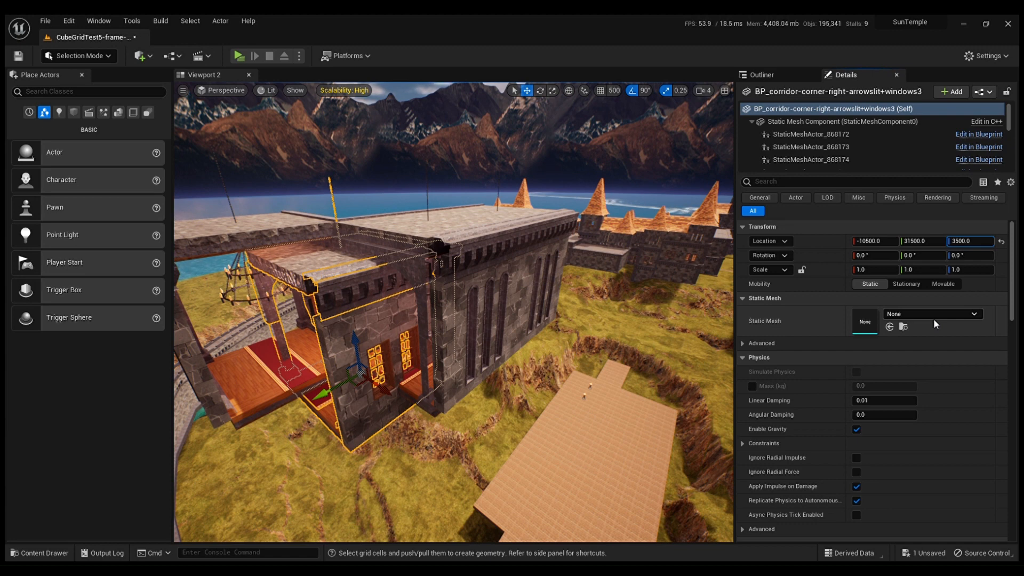
key("Return")
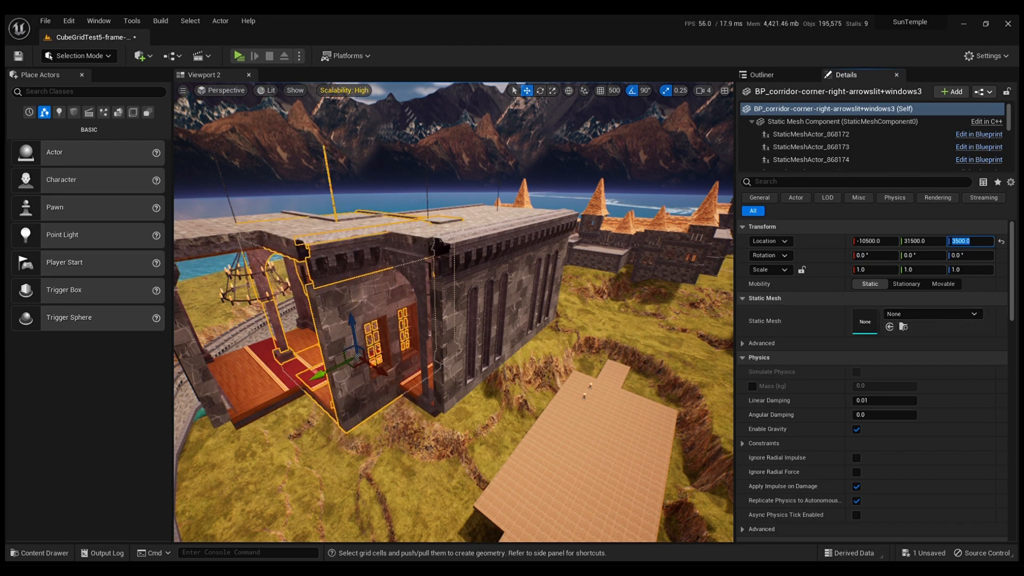
Step: Set the right corner section's Y location to 31000, using the adjoining straight section's Y value
left_click_drag(445, 365, 557, 368, "alt")
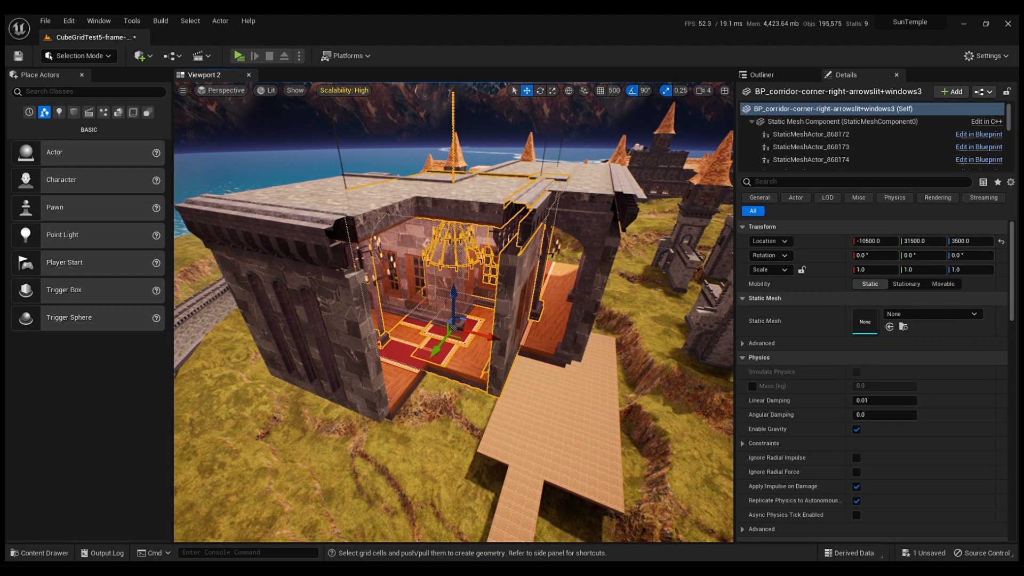
left_click(570, 334)
left_click(923, 241)
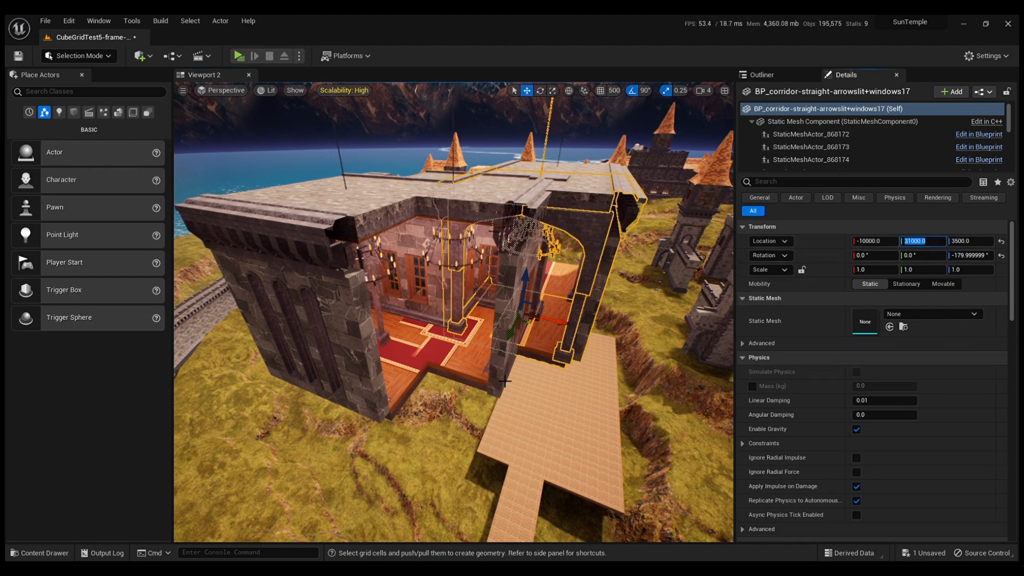
left_click(504, 380)
left_click(928, 242)
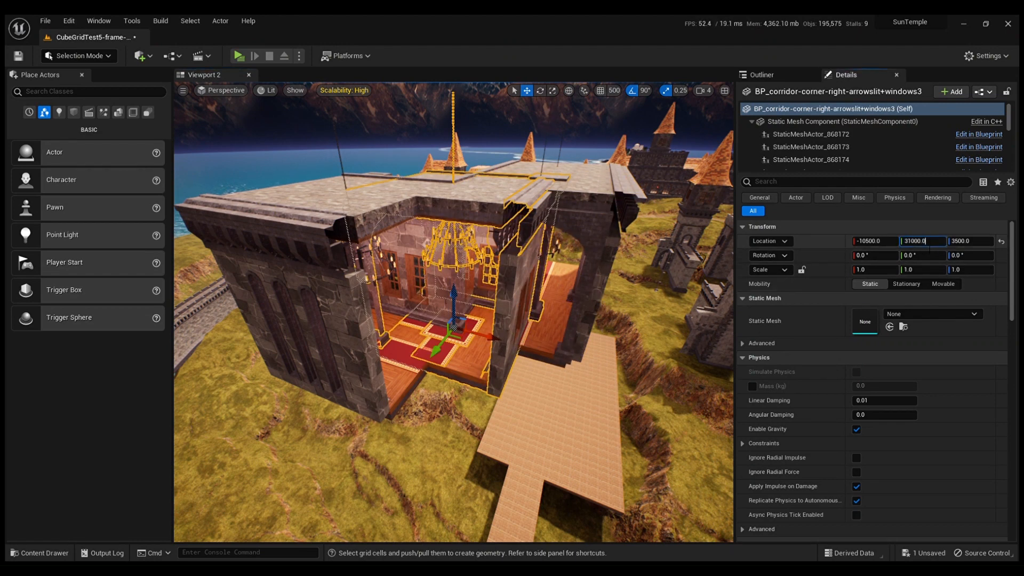
key("Return")
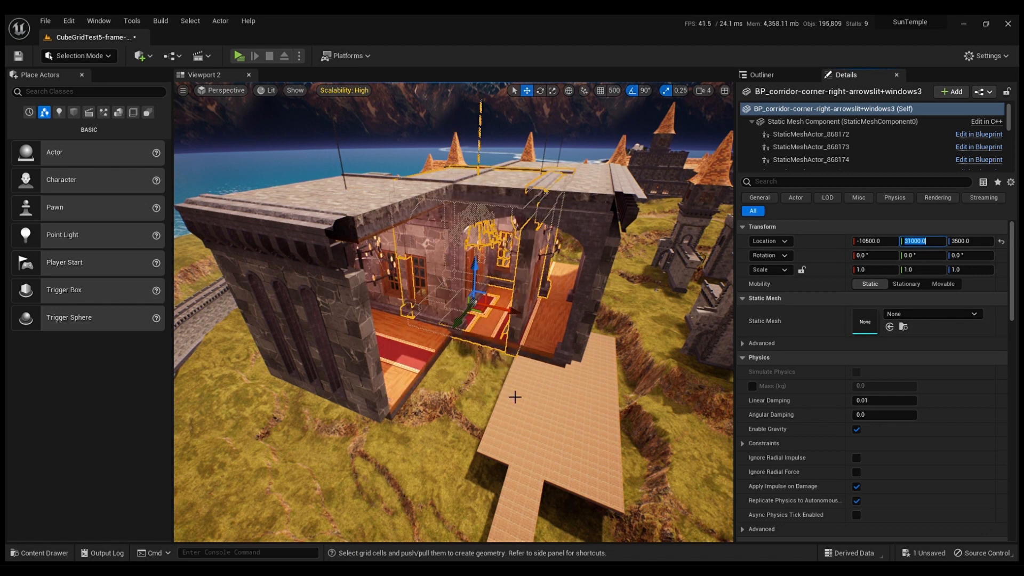
Step: Copy the straight section's X location of -10000 to the right corner section
left_click(554, 389)
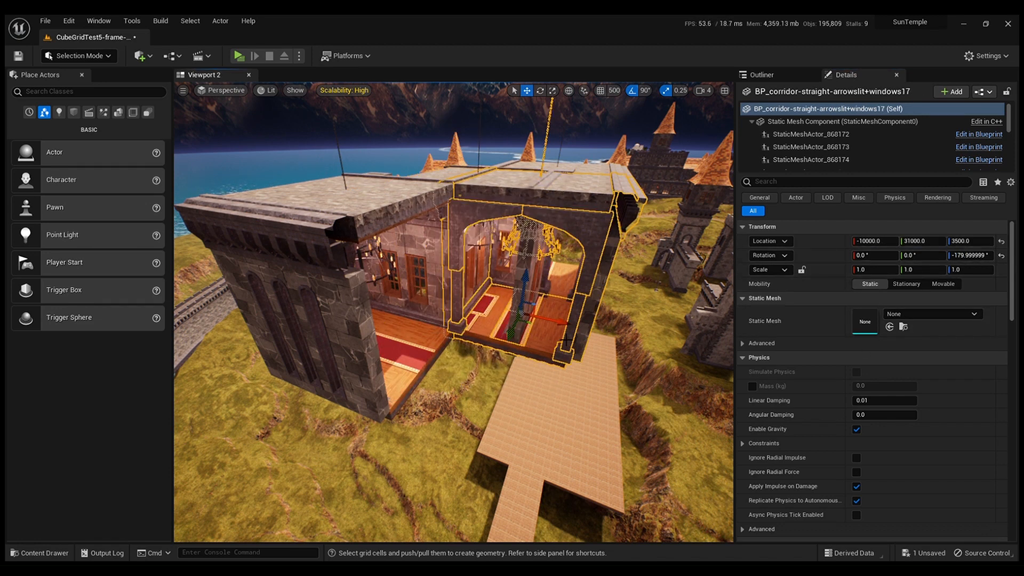
left_click(865, 241)
key("ctrl+c")
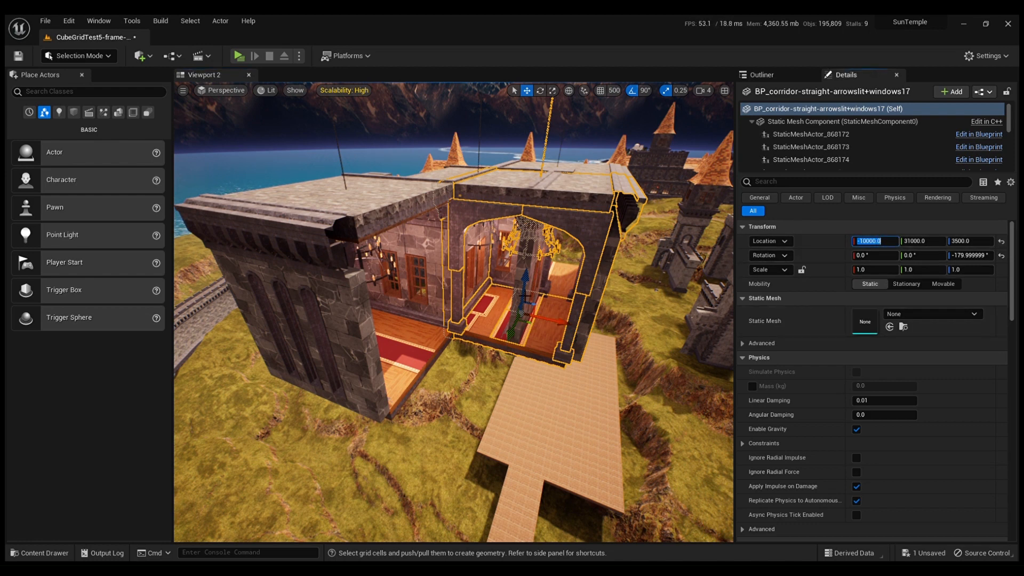
left_click(521, 352)
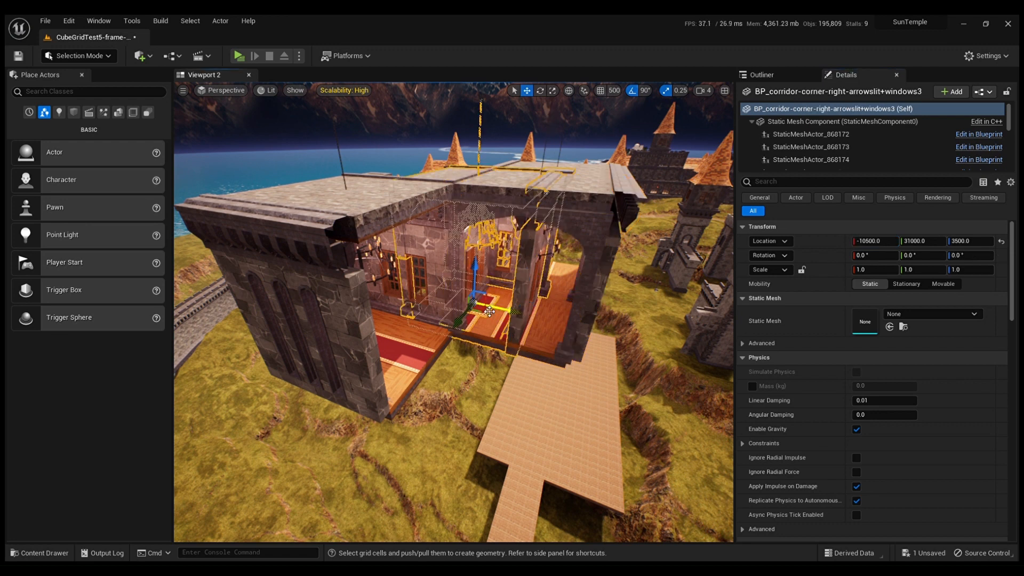
left_click(876, 242)
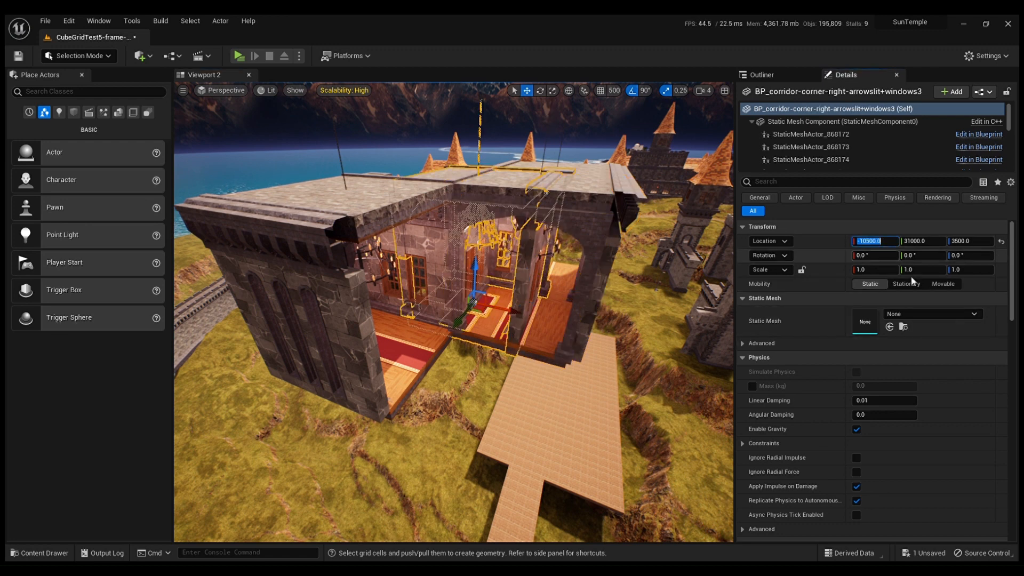
key("ctrl+v")
key("Return")
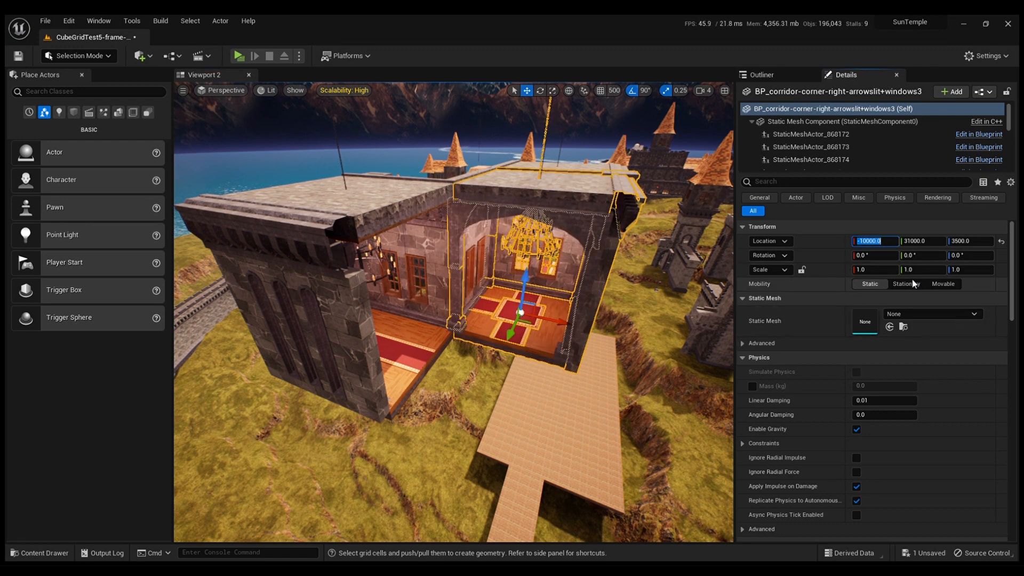
Step: Turn grid snapping back on, move the right corner section to Y 32000 and rotate it to about -270° about Z
left_click(600, 91)
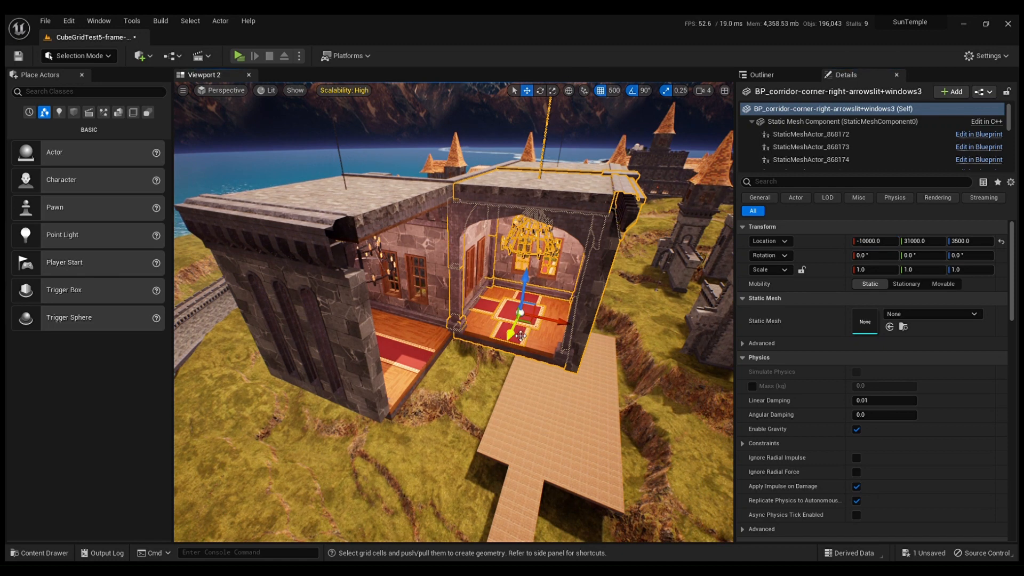
left_click_drag(515, 334, 611, 411)
key("e")
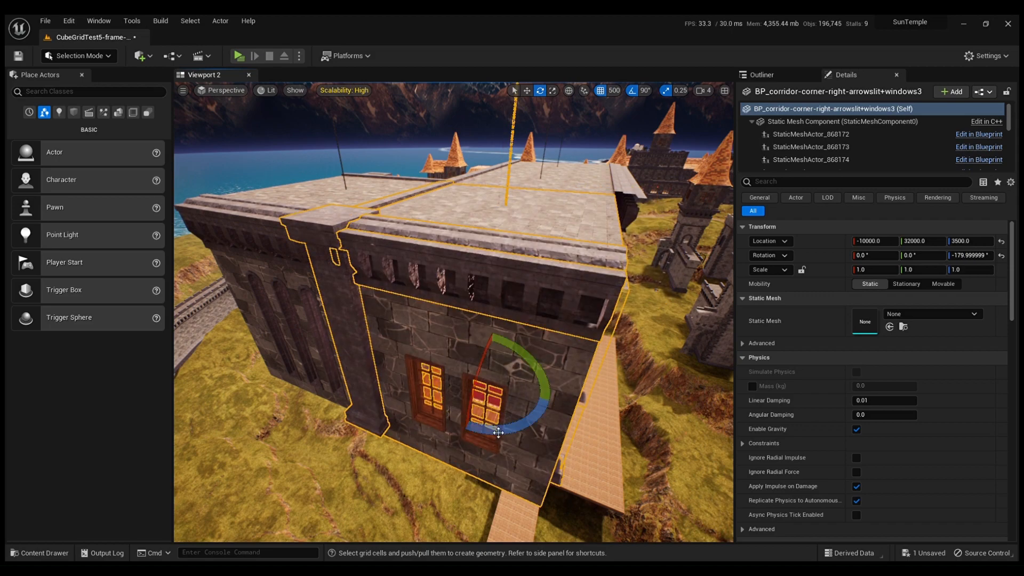
left_click_drag(518, 426, 341, 373, "alt")
mouse_move(413, 358)
right_mouse_down()
mouse_move(341, 368)
mouse_move(412, 358)
right_mouse_up()
left_click_drag(418, 343, 371, 350)
Step: Deselect the corner section and examine the joined corridor interior from its open end toward the windowed corner
right_click_drag(414, 405, 408, 381)
key("s")
key("e")
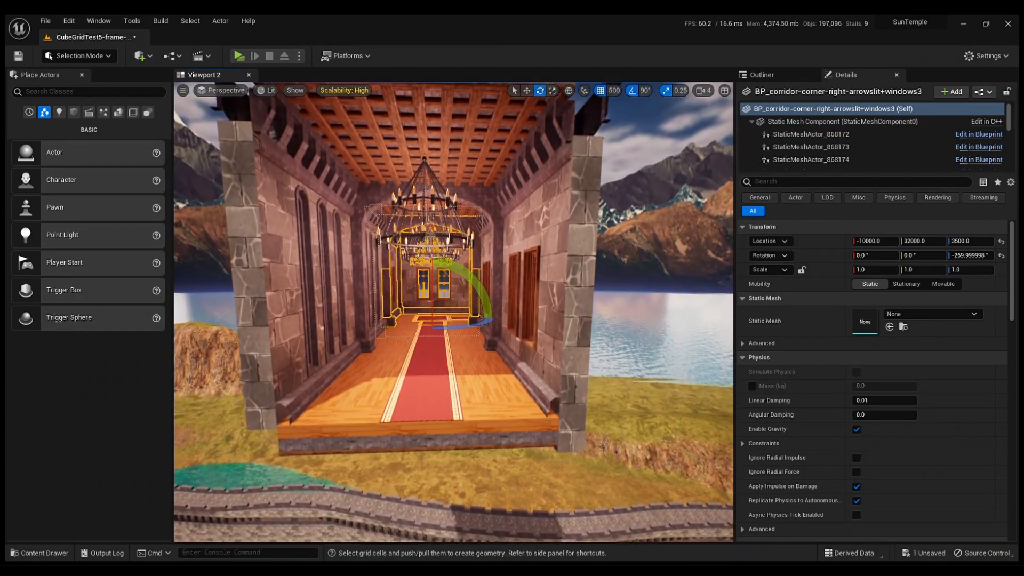
key("Escape")
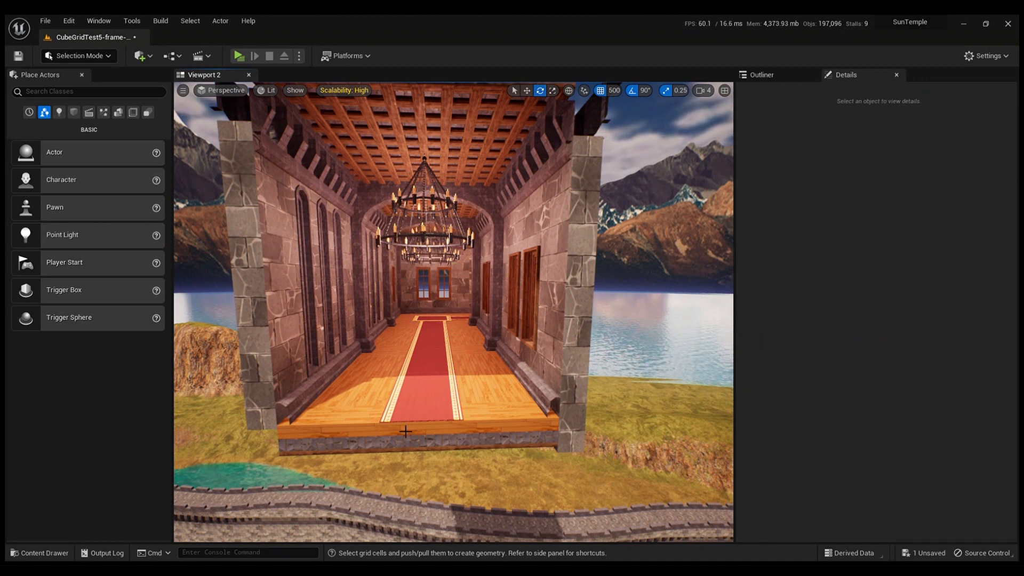
key("w")
right_click_drag(406, 426, 747, 422)
key("w")
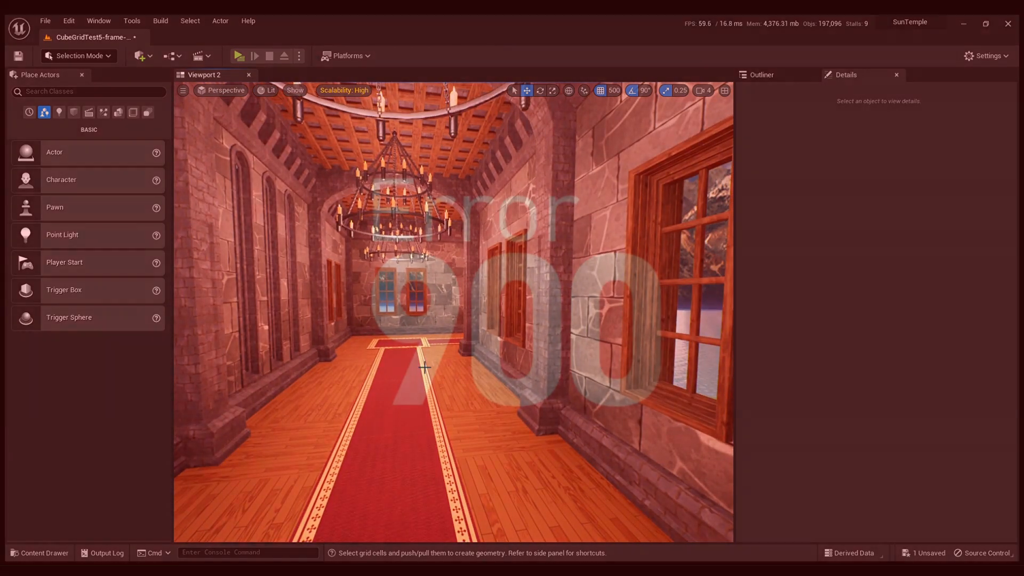